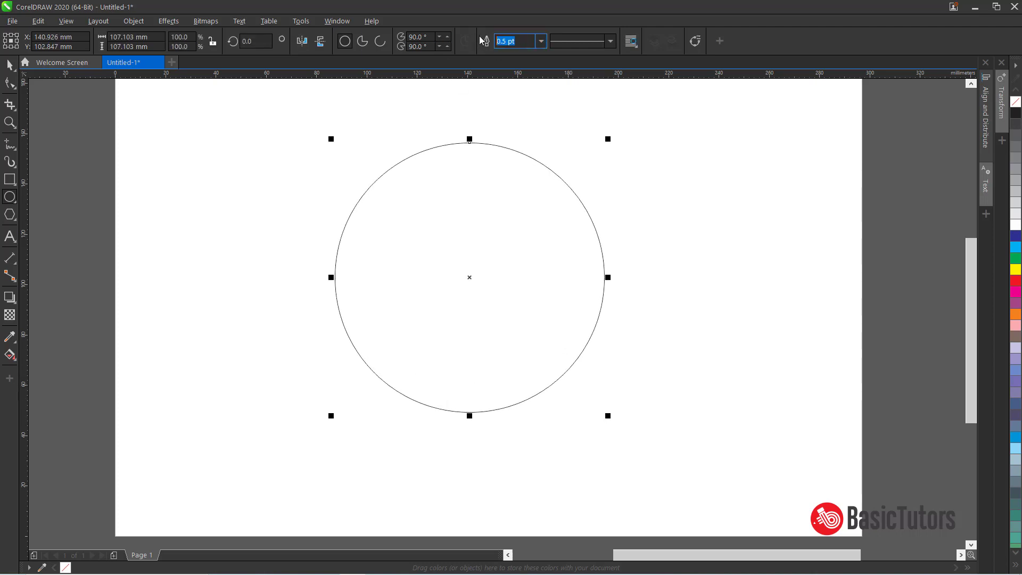
# - Set the circle's outline to 6 pt and scale it into two concentric circles about 118 mm and 131 mm in diameter
pyautogui.write('6')
pyautogui.press('Return')
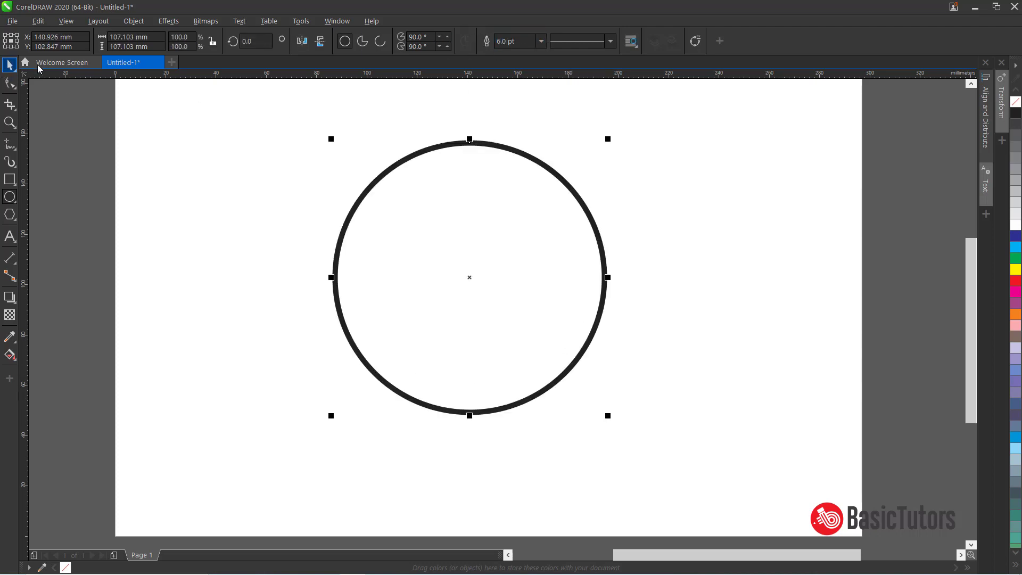
pyautogui.moveTo(610, 141); pyautogui.dragTo(629, 126)
pyautogui.press('space')
pyautogui.rightClick(629, 126)
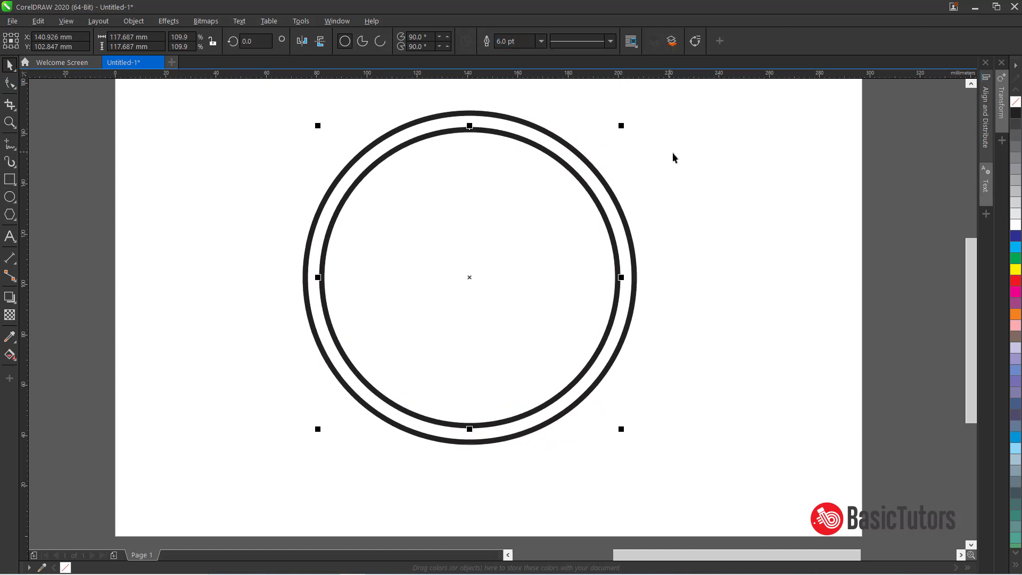
# - Set the inner circle's outline to 1 pt and add a concentric copy about 93 mm in diameter inside it
pyautogui.click(673, 157)
pyautogui.click(578, 171)
pyautogui.press('BackSpace')
pyautogui.press('BackSpace')
pyautogui.press('BackSpace')
pyautogui.press('BackSpace')
pyautogui.press('BackSpace')
pyautogui.press('BackSpace')
pyautogui.write('1')
pyautogui.press('Return')
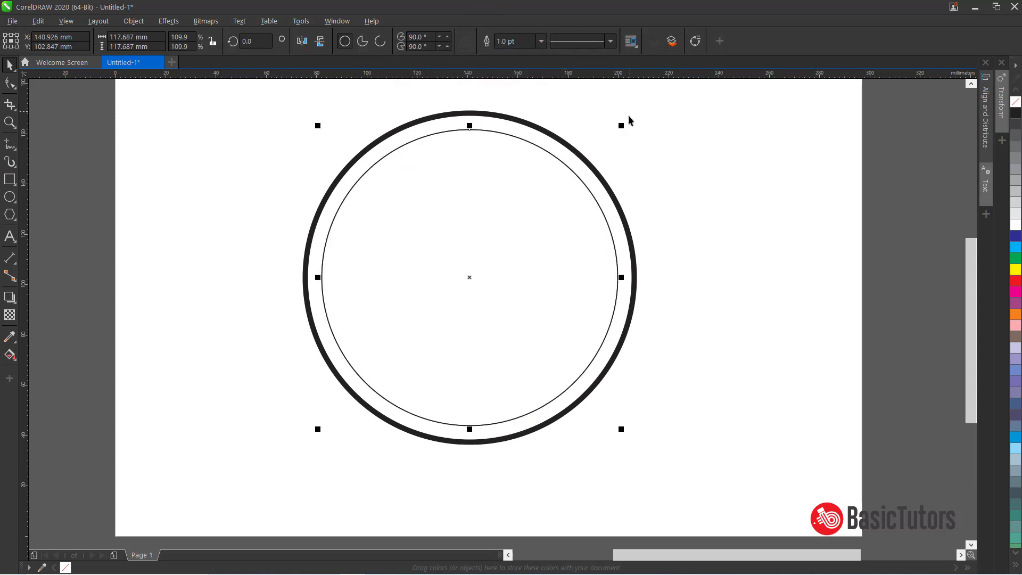
pyautogui.moveTo(622, 125); pyautogui.dragTo(600, 155)
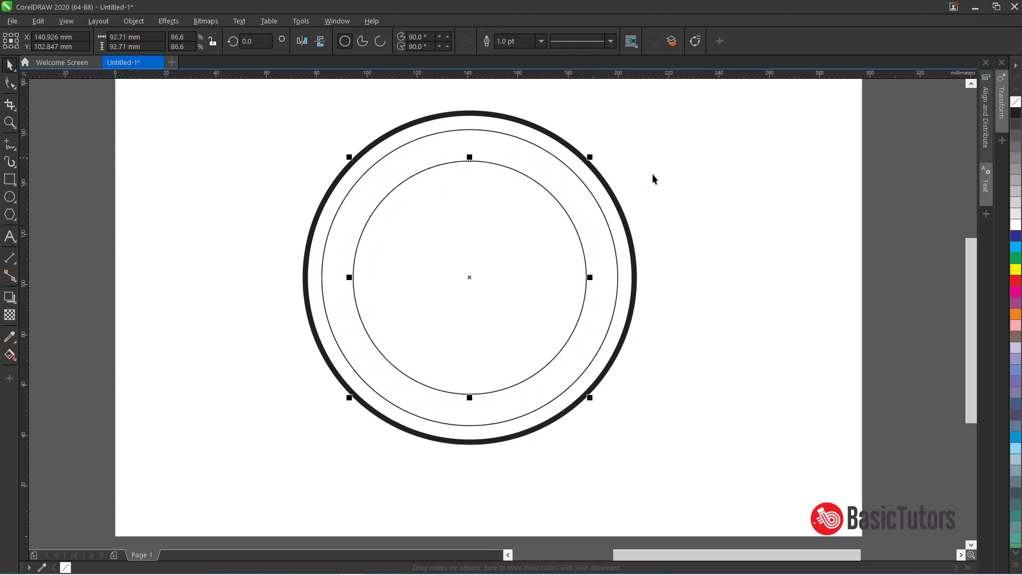
pyautogui.hotkey('ctrl', 'r')
pyautogui.press('Escape')
pyautogui.click(538, 230)
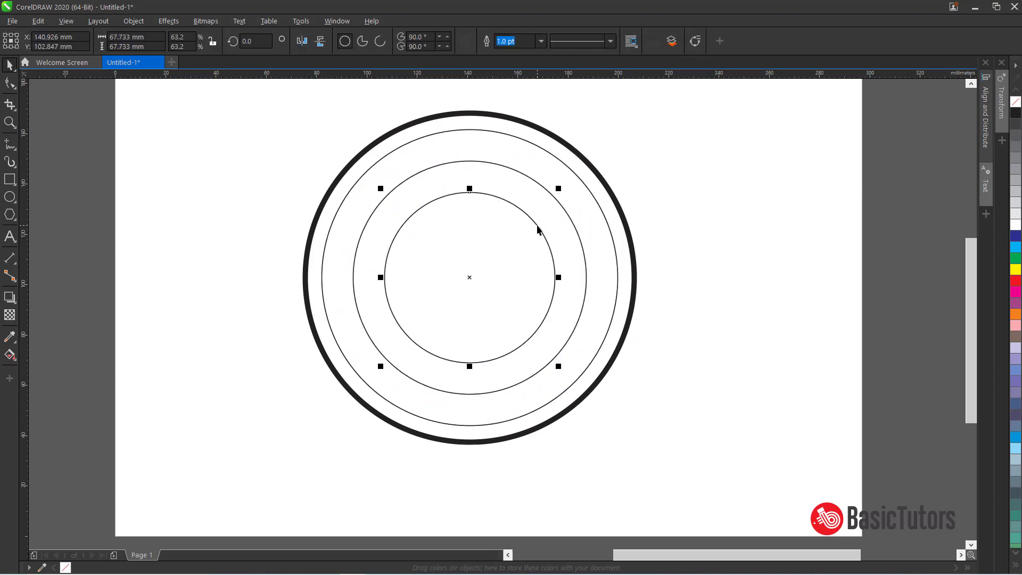
pyautogui.press('Delete')
# - Repeat the scaled duplication on the 93 mm circle to add a concentric circle about 68 mm in diameter
pyautogui.click(541, 188)
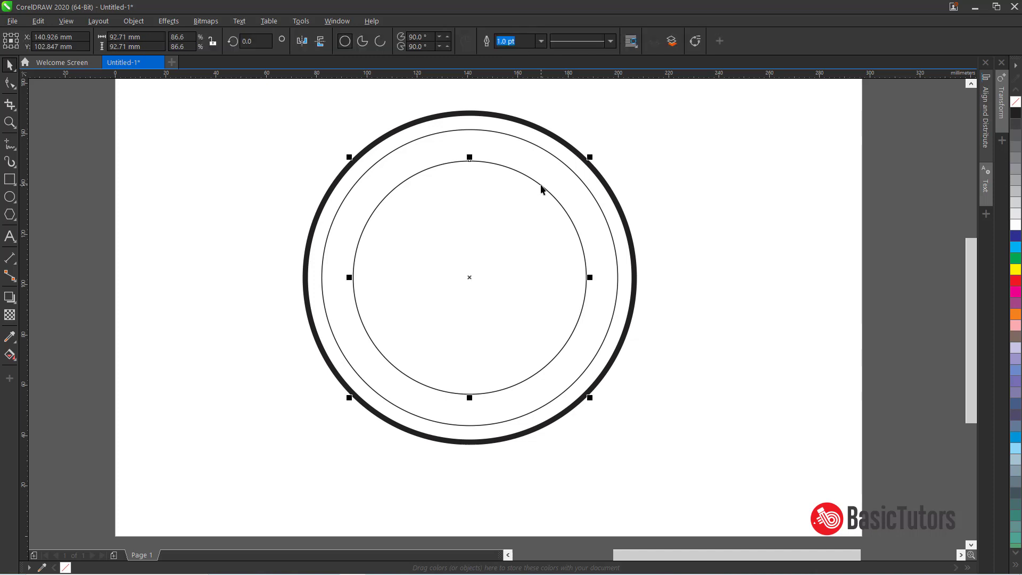
pyautogui.hotkey('ctrl', 'r')
pyautogui.press('Escape')
# - Combine the 93 mm and 118 mm circles into one ring and fill it with black
pyautogui.click(502, 166)
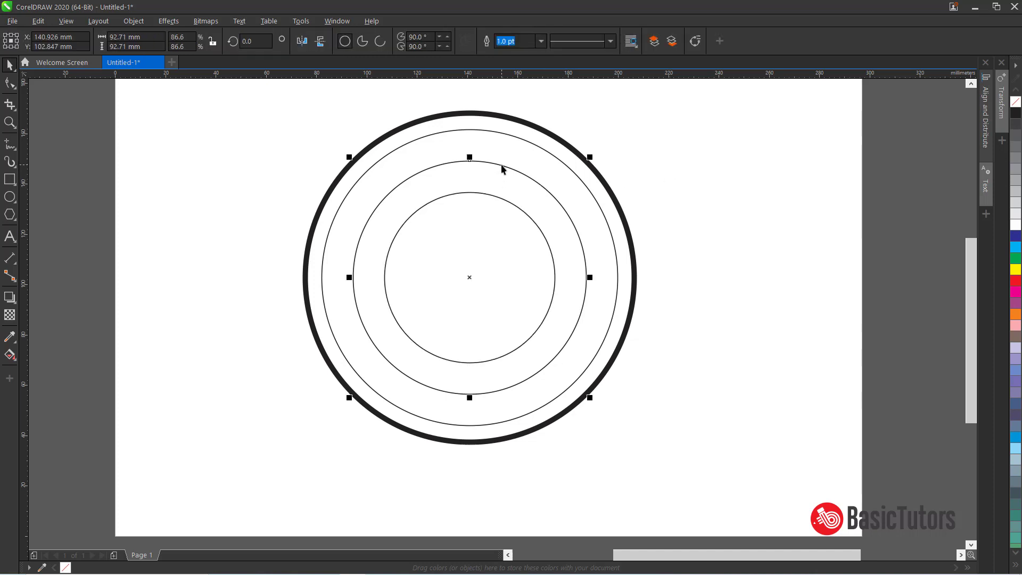
pyautogui.click(503, 137)
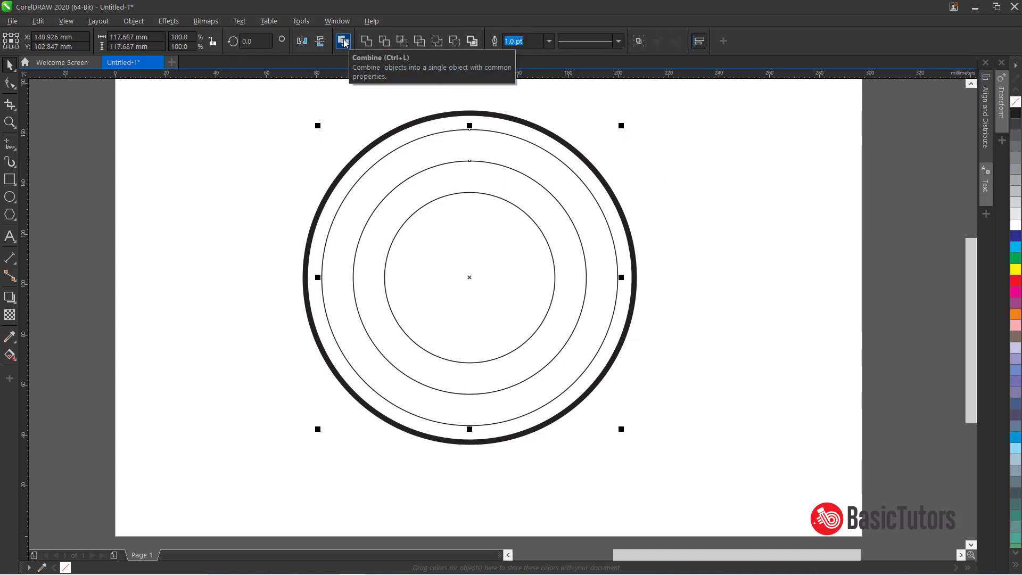
pyautogui.click(343, 41)
pyautogui.click(1016, 112)
pyautogui.click(831, 169)
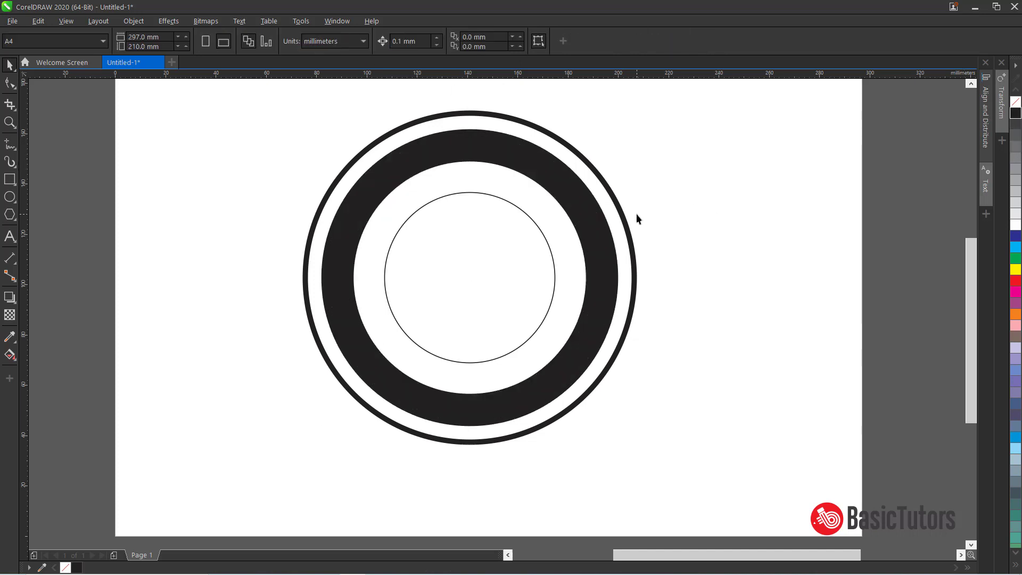
# - Shrink the innermost circle about its centre to about 36 mm in diameter
pyautogui.click(519, 211)
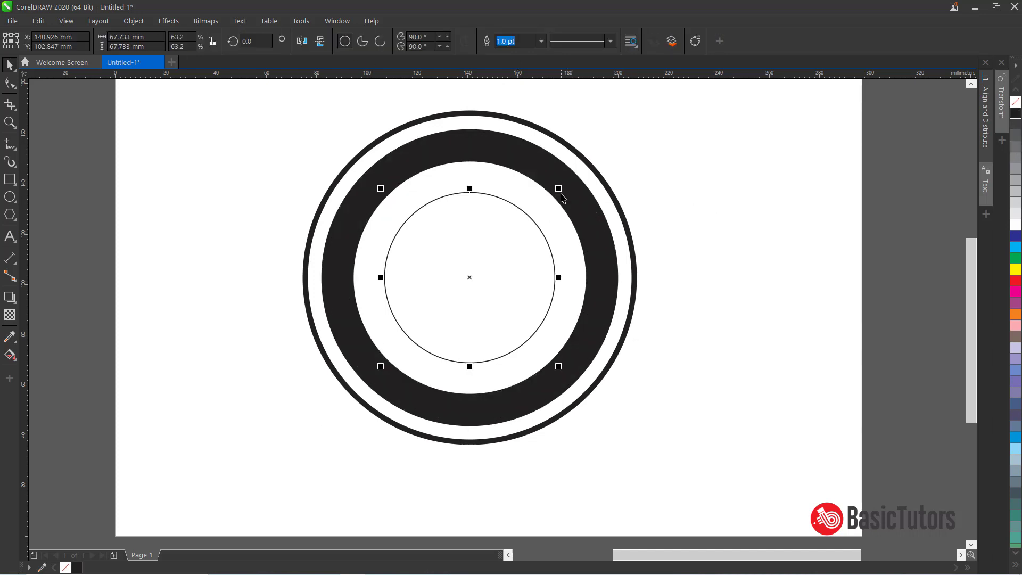
pyautogui.moveTo(558, 189); pyautogui.dragTo(522, 224)
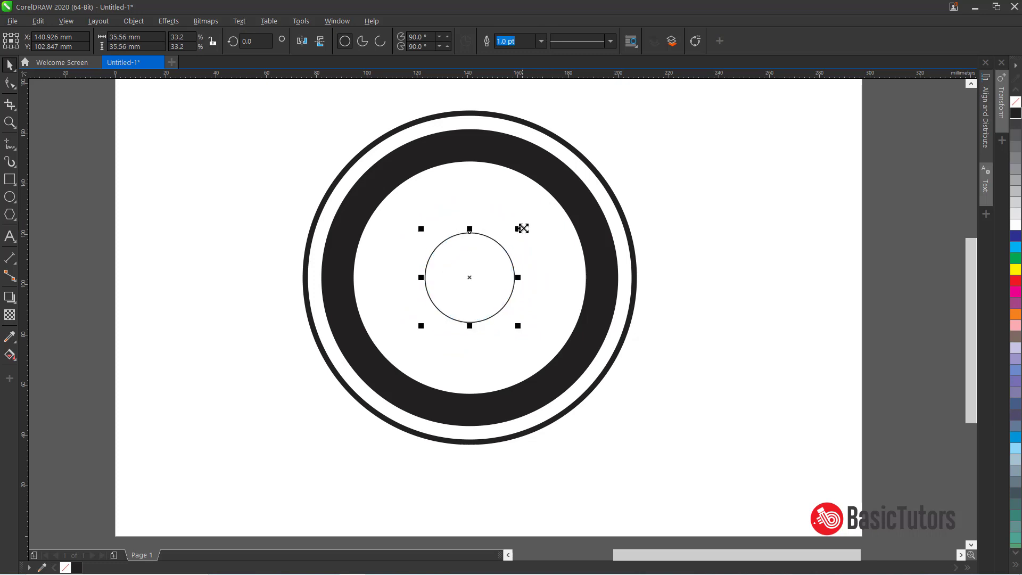
pyautogui.click(723, 216)
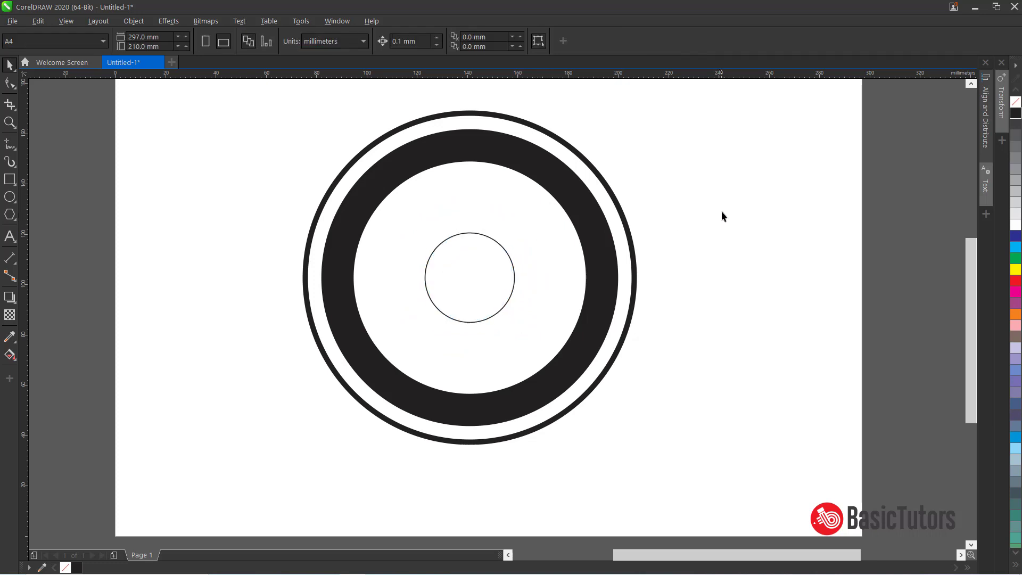
# - Add a concentric copy inside the 36 mm circle at roughly half its diameter
pyautogui.click(484, 254)
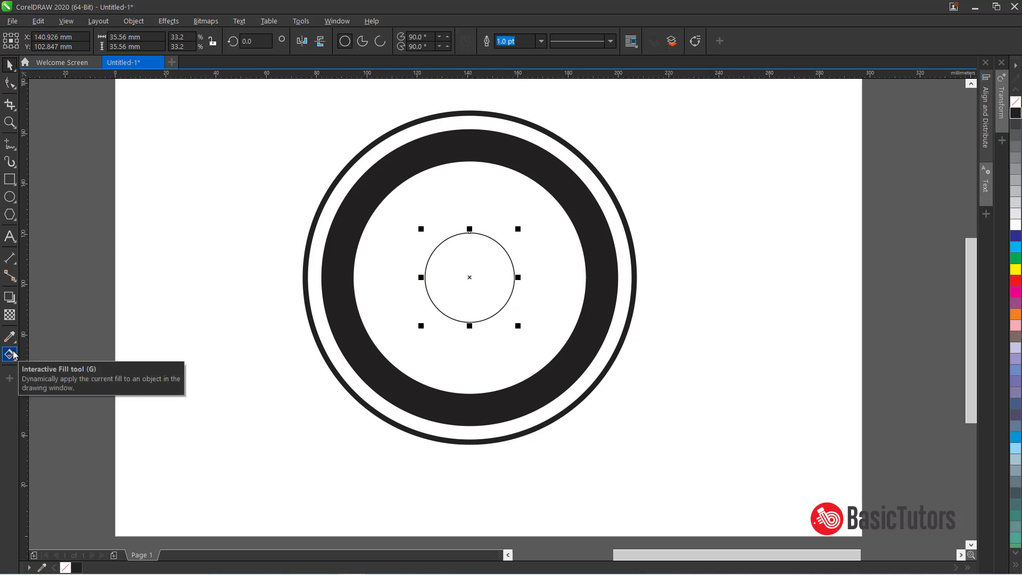
pyautogui.click(249, 298)
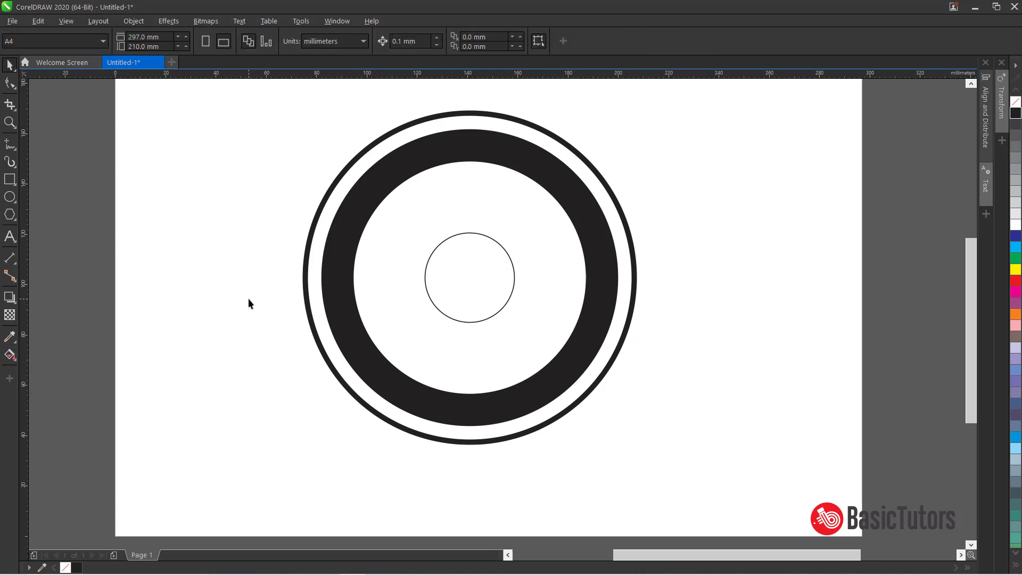
pyautogui.click(451, 271)
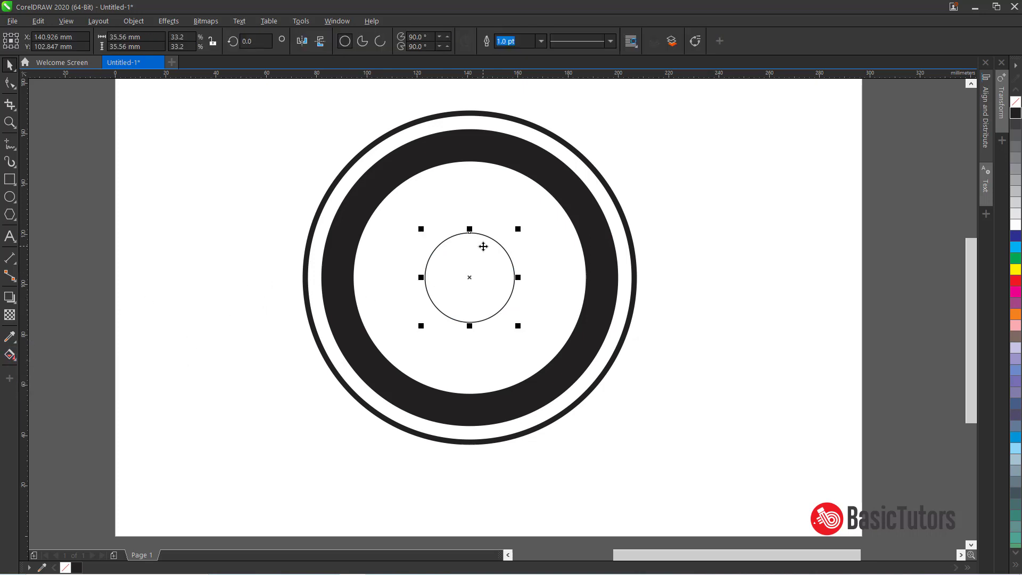
pyautogui.moveTo(516, 229); pyautogui.dragTo(497, 252)
pyautogui.click(714, 233)
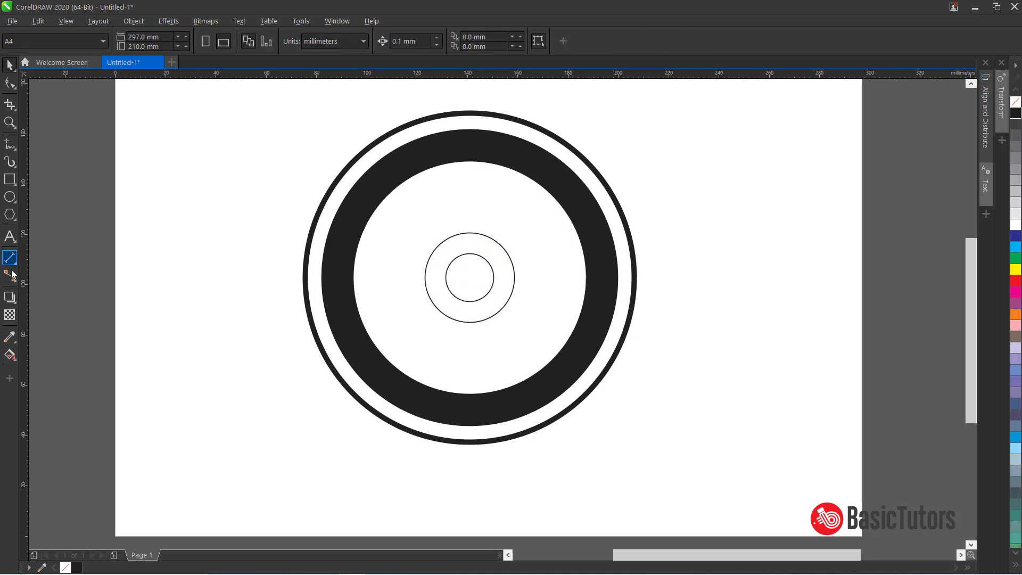
# - Draw a five-pointed star about 60 mm wide and 57 mm high beside the circles
pyautogui.click(16, 220)
pyautogui.click(40, 230)
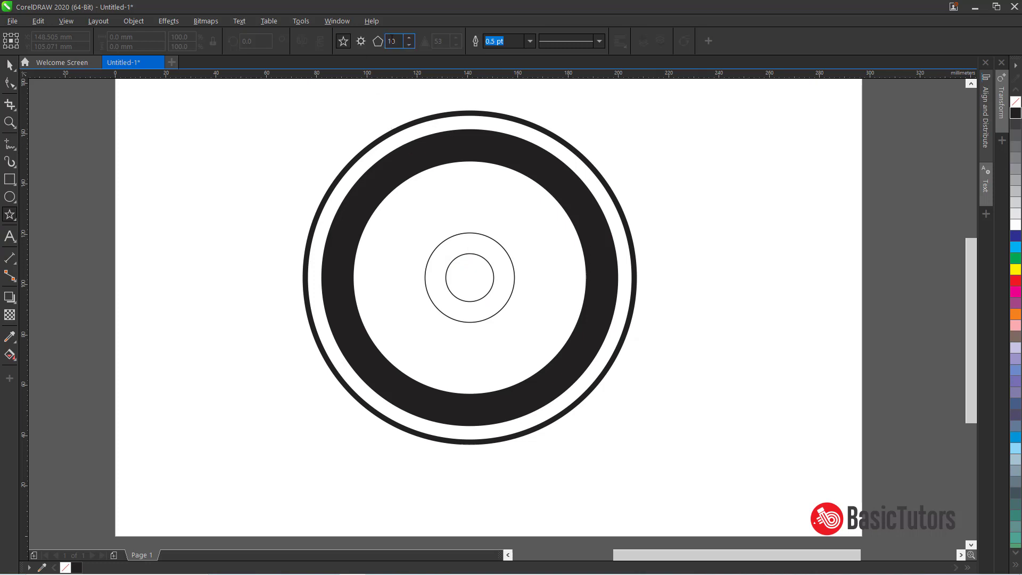
pyautogui.doubleClick(395, 42)
pyautogui.write('5')
pyautogui.moveTo(190, 189); pyautogui.dragTo(347, 295)
pyautogui.press('space')
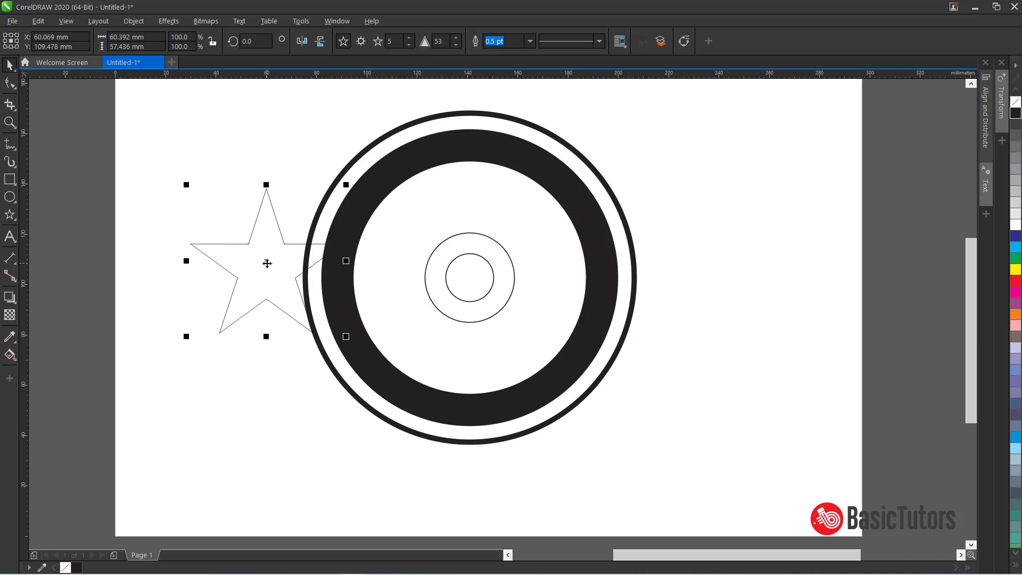
# - Move the star into the circles and align it horizontally and vertically to the centre of the black ring
pyautogui.moveTo(265, 265)
pyautogui.mouseDown()
pyautogui.moveTo(489, 286)
pyautogui.moveTo(469, 279)
pyautogui.mouseUp()
pyautogui.keyDown('shift'); pyautogui.click(511, 137); pyautogui.keyUp('shift')
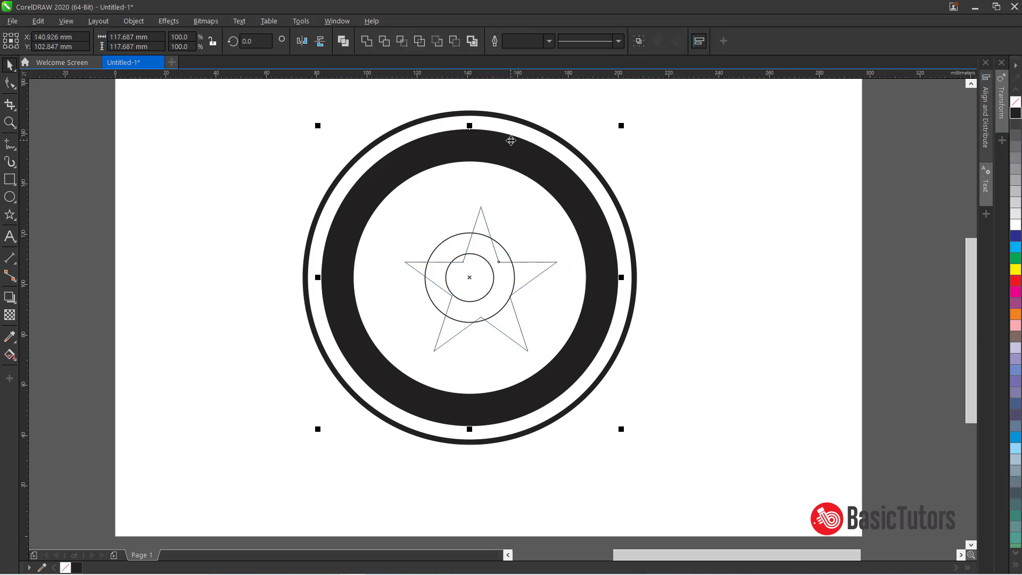
pyautogui.press('c')
pyautogui.press('e')
pyautogui.click(623, 277)
# - Shrink the star about its centre to about 33 mm wide and 31 mm high, fitting it inside the 36 mm circle
pyautogui.click(520, 263)
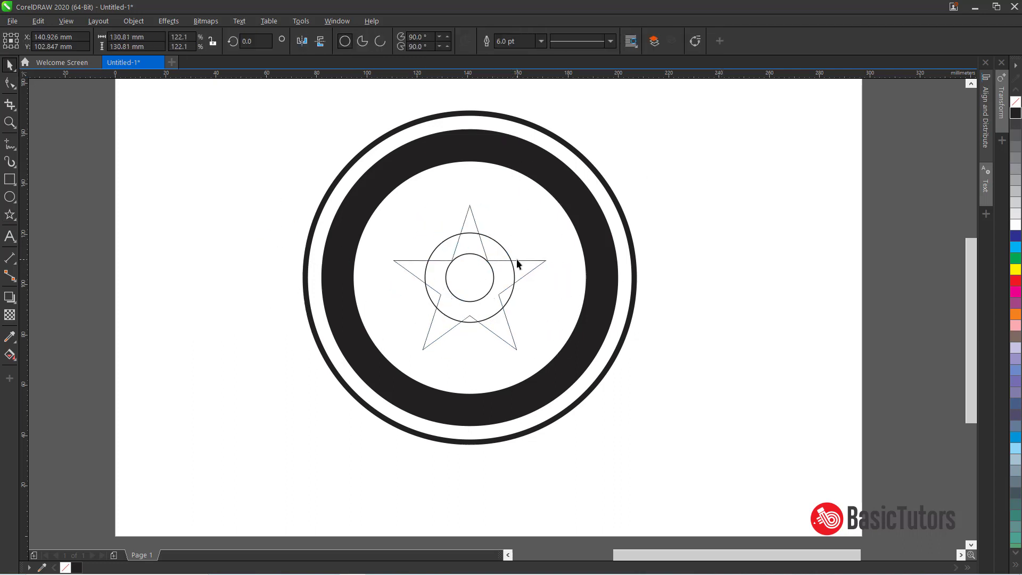
pyautogui.click(533, 264)
pyautogui.moveTo(549, 202); pyautogui.dragTo(514, 235)
pyautogui.click(727, 229)
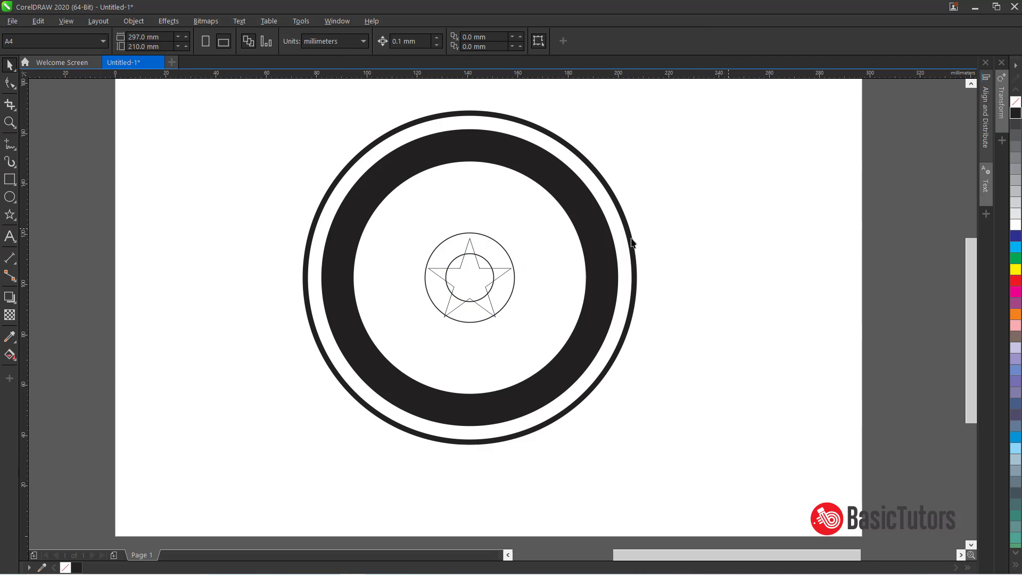
# - Add a slightly larger concentric copy of the 36 mm circle around it
pyautogui.click(479, 235)
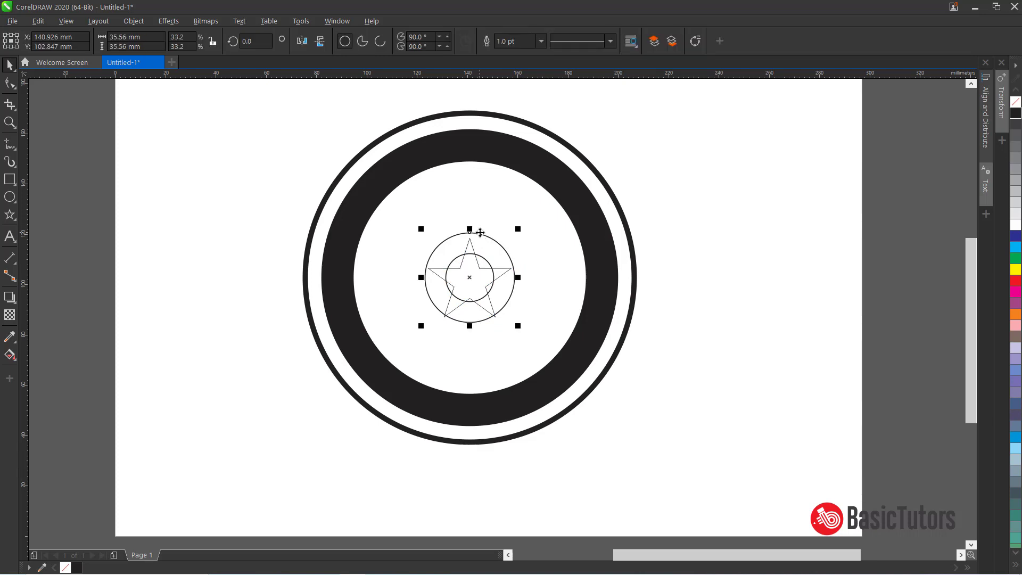
pyautogui.moveTo(518, 230); pyautogui.dragTo(529, 225)
# - Fill the star with a uniform orange, C 0, M 71, Y 100, K 0, and remove its outline
pyautogui.press('g')
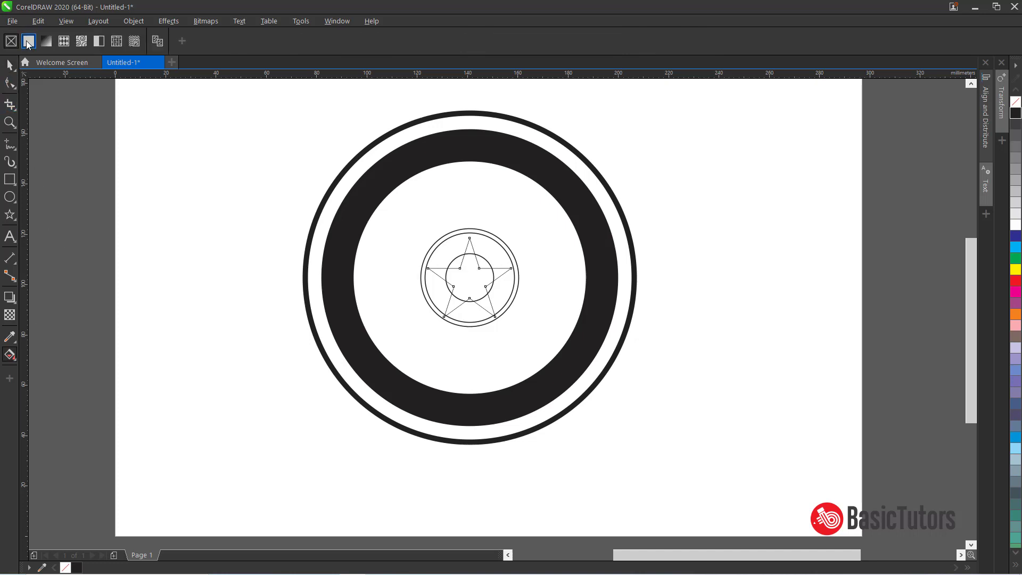
pyautogui.click(29, 41)
pyautogui.click(160, 42)
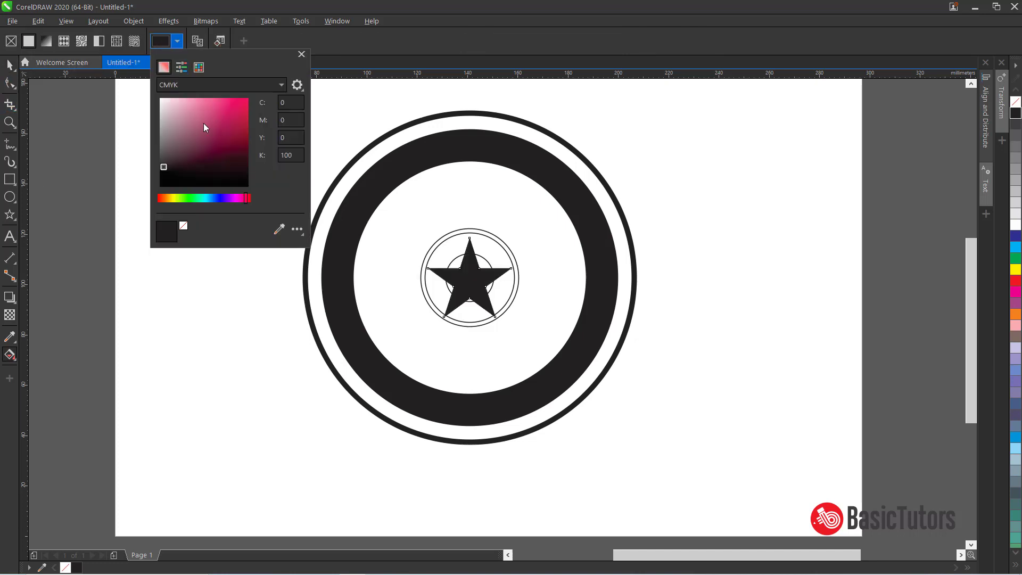
pyautogui.click(169, 200)
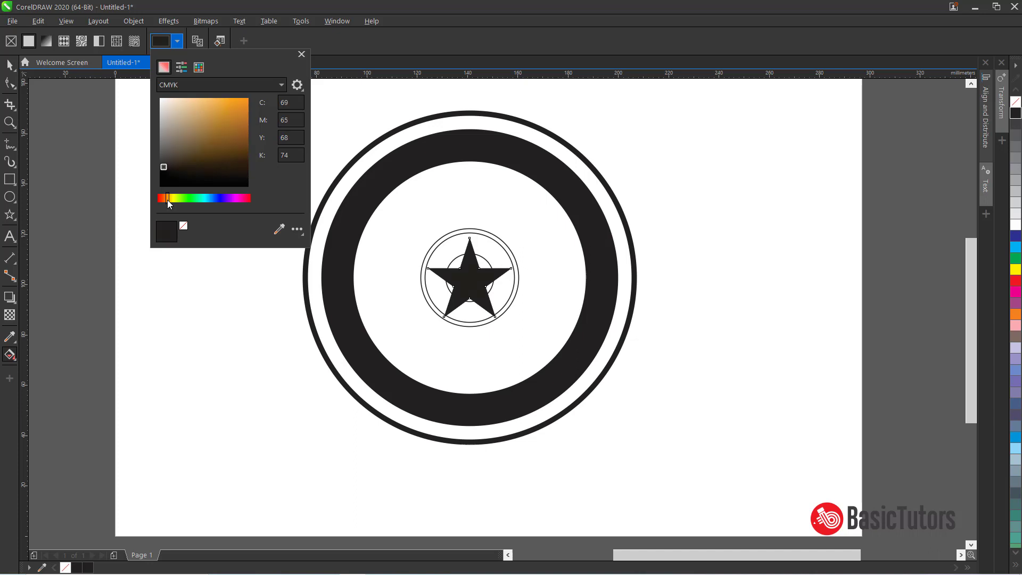
pyautogui.click(245, 102)
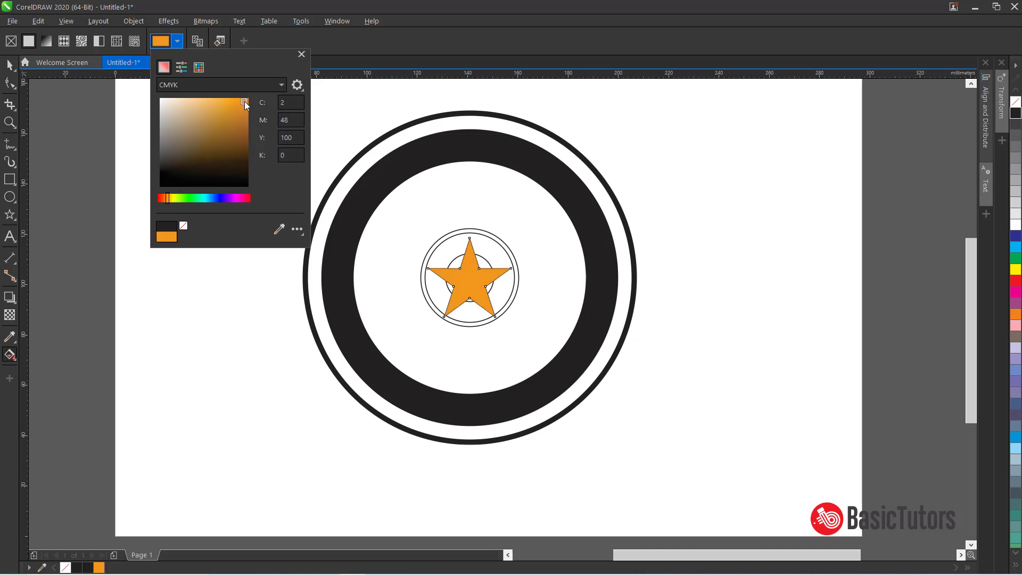
pyautogui.click(165, 199)
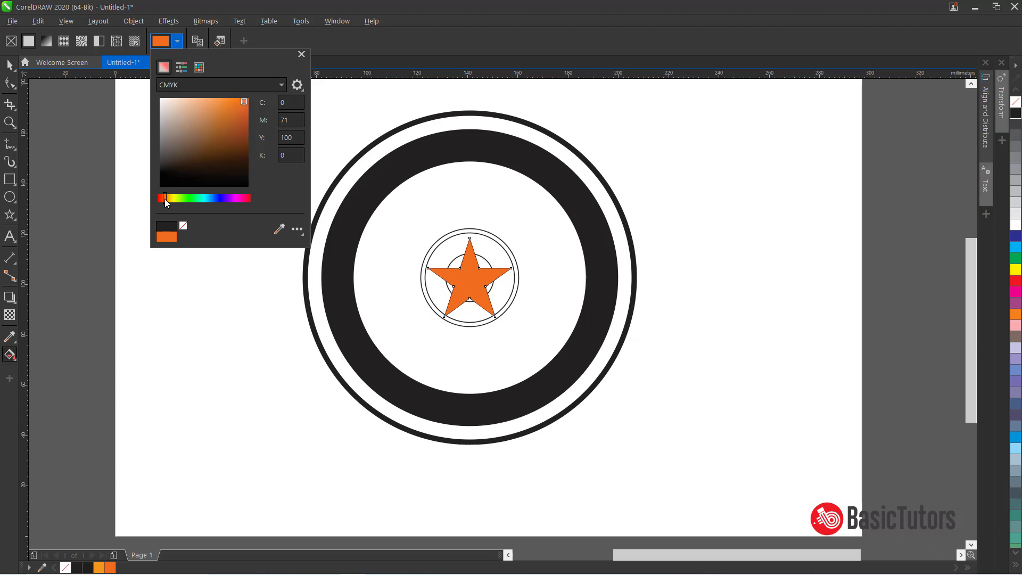
pyautogui.click(10, 65)
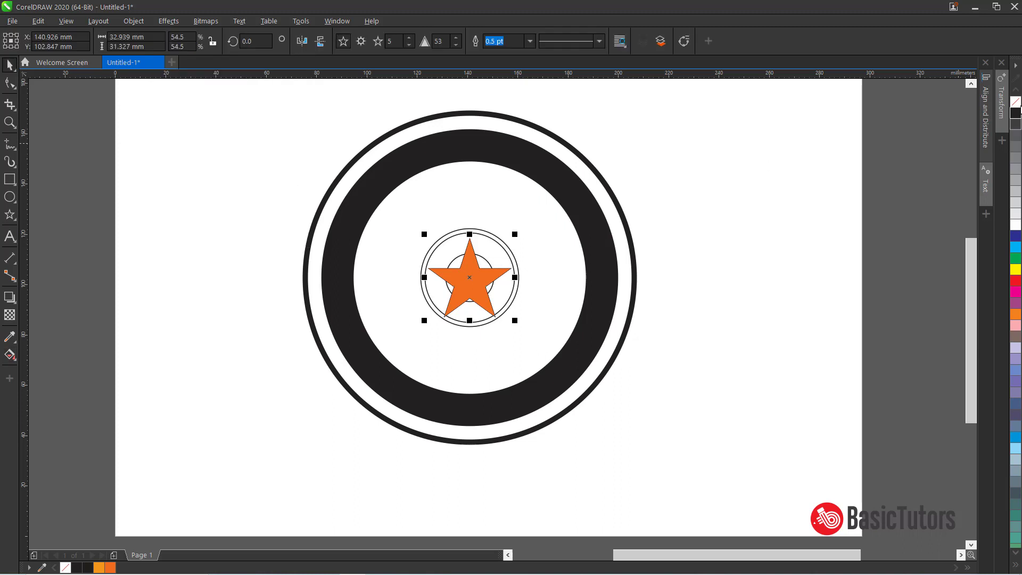
pyautogui.click(758, 183)
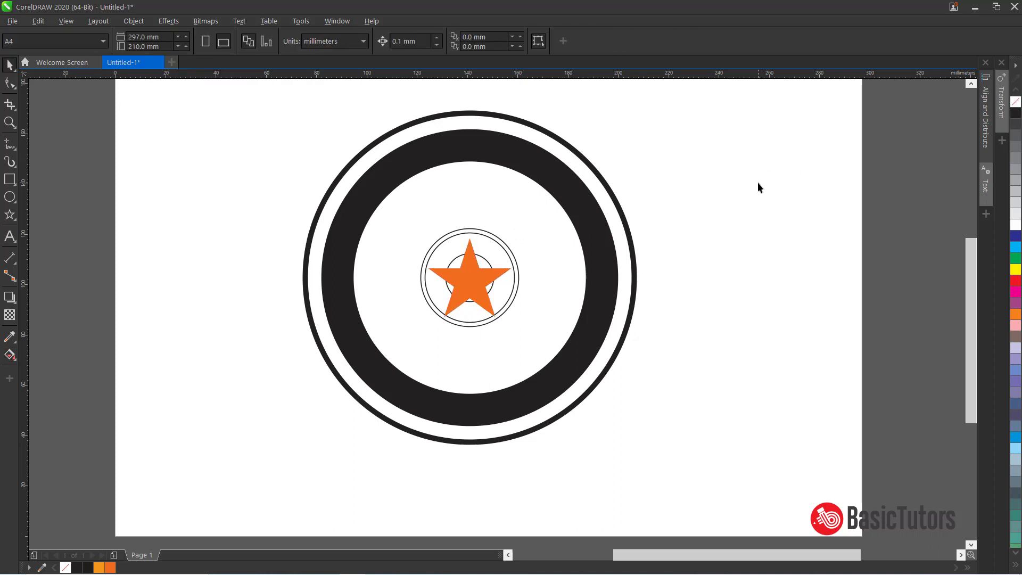
# - Combine the 36 mm circle with the small circle inside it into a ring and fill it with black
pyautogui.click(483, 237)
pyautogui.keyDown('ctrl'); pyautogui.click(485, 238); pyautogui.keyUp('ctrl')
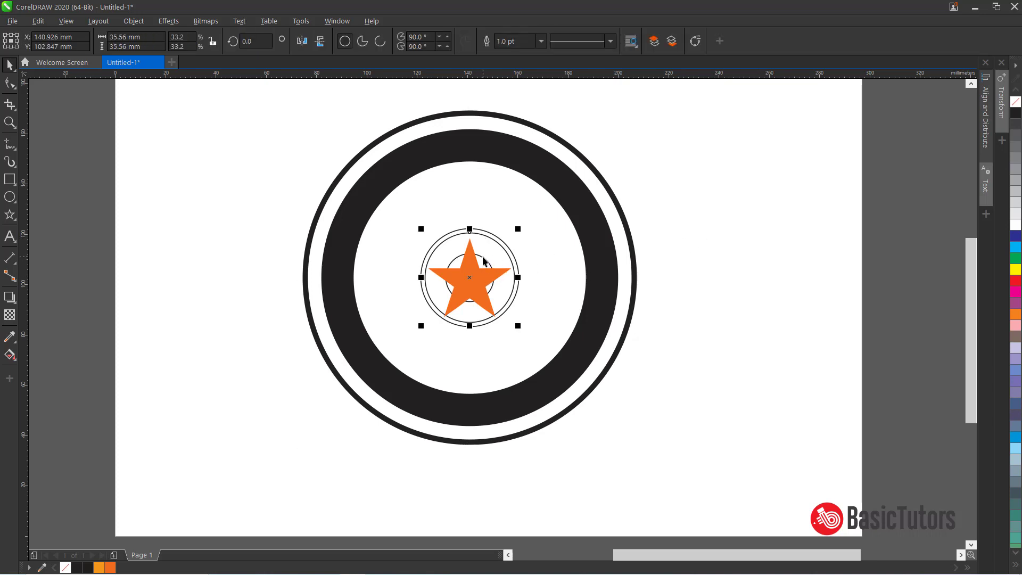
pyautogui.keyDown('shift'); pyautogui.click(483, 259); pyautogui.keyUp('shift')
pyautogui.click(403, 47)
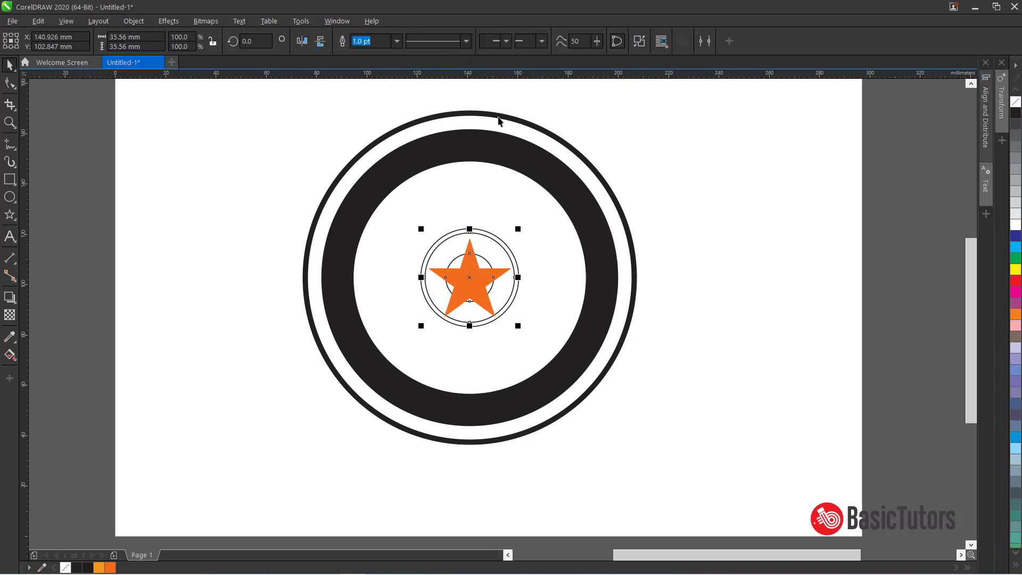
pyautogui.click(1017, 113)
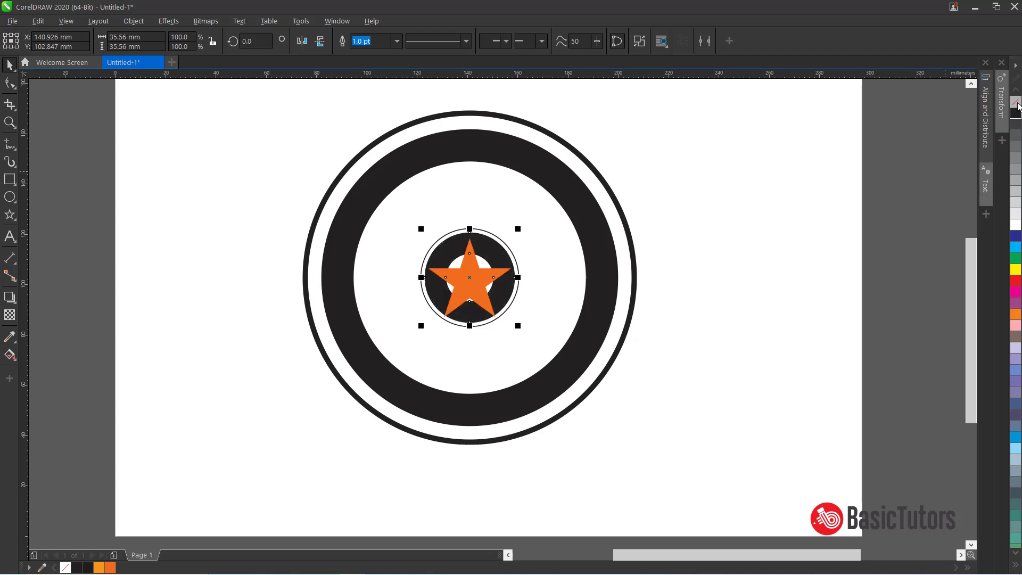
pyautogui.click(656, 219)
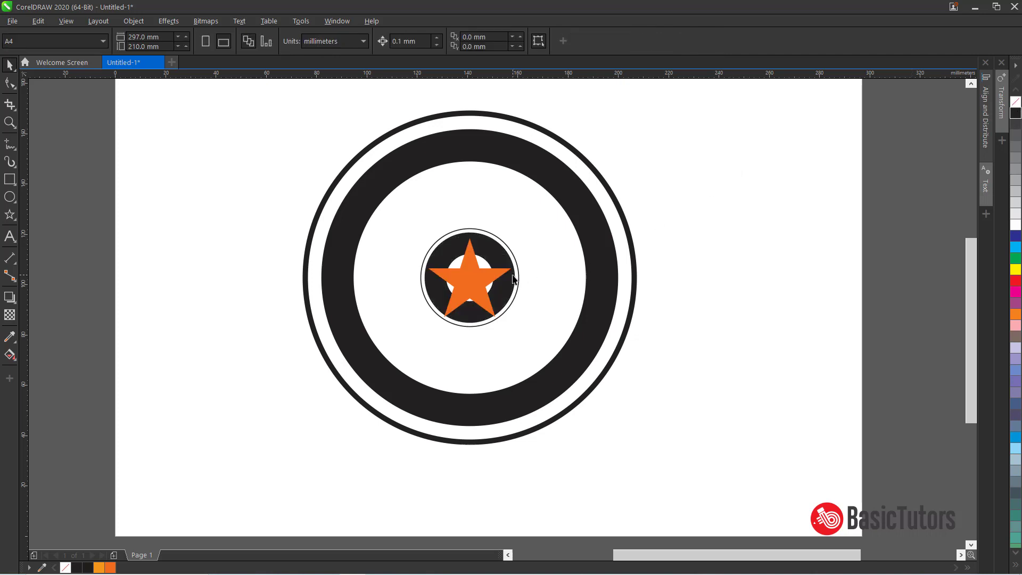
# - Shrink the orange star about its centre to about 31 mm wide and 29 mm high
pyautogui.click(478, 285)
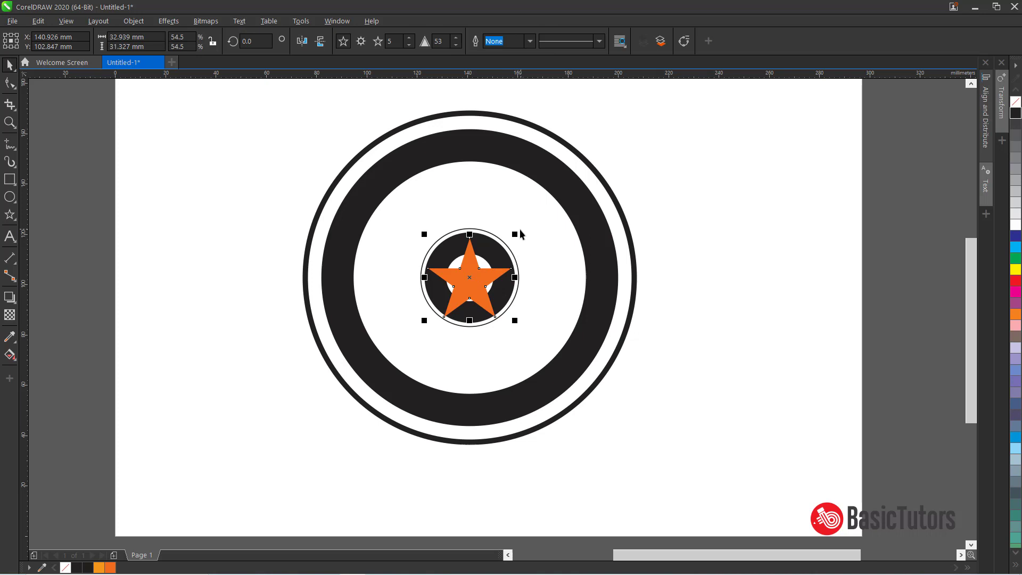
pyautogui.moveTo(515, 234); pyautogui.dragTo(513, 234)
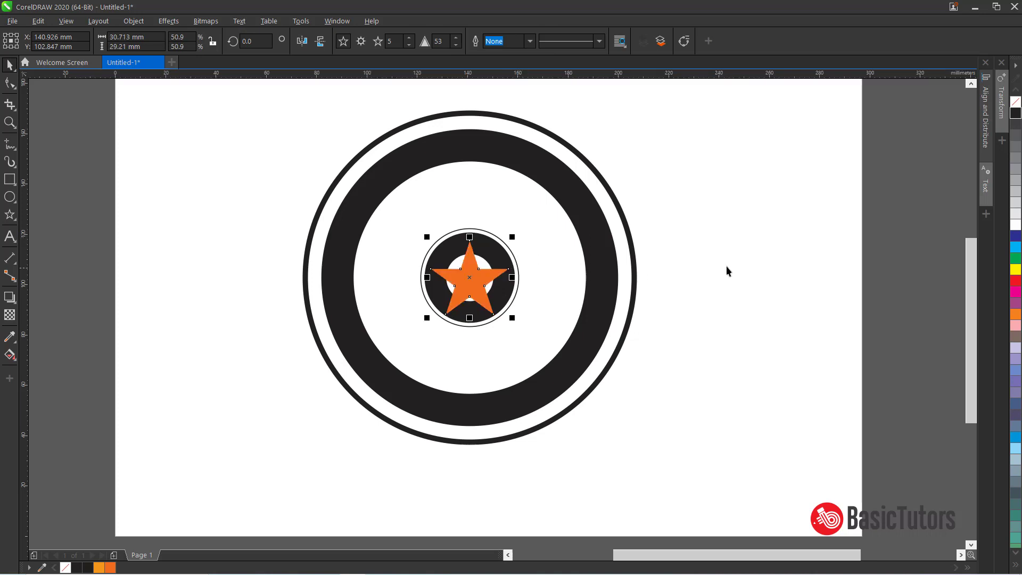
# - Move the orange star up about 1 mm inside the black ring
pyautogui.click(649, 291)
pyautogui.click(489, 290)
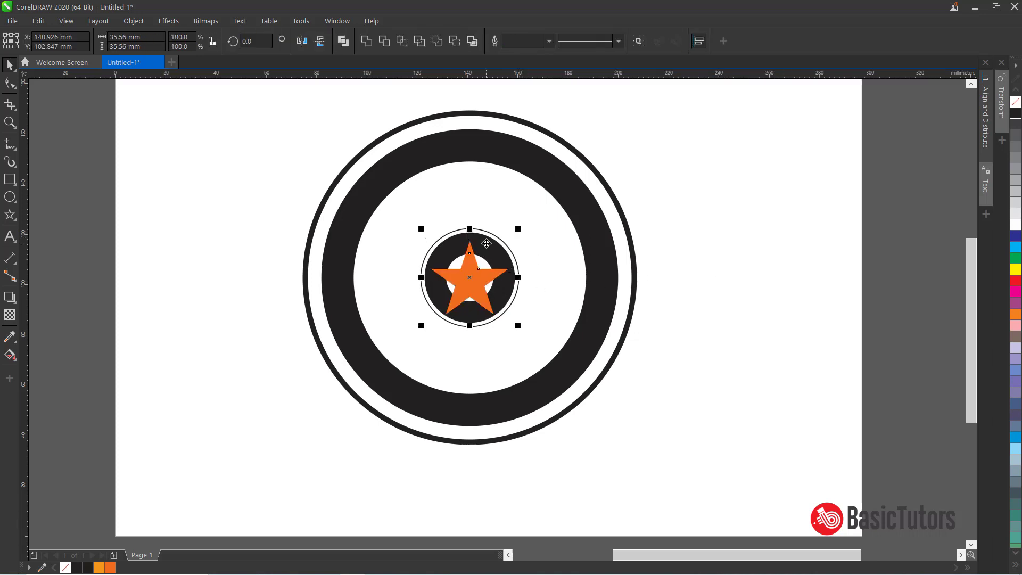
pyautogui.click(781, 258)
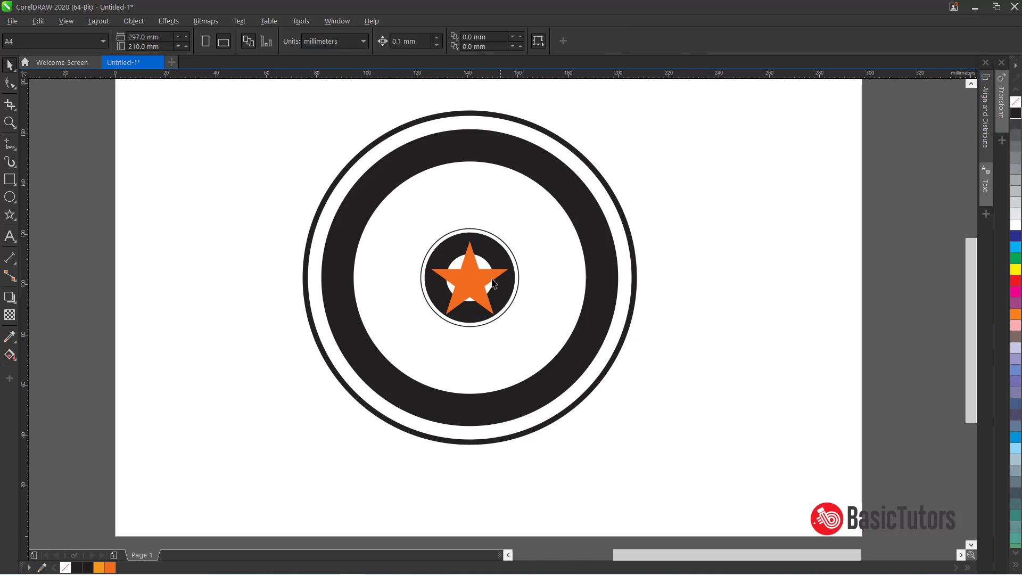
pyautogui.click(479, 284)
pyautogui.moveTo(471, 279); pyautogui.dragTo(471, 274)
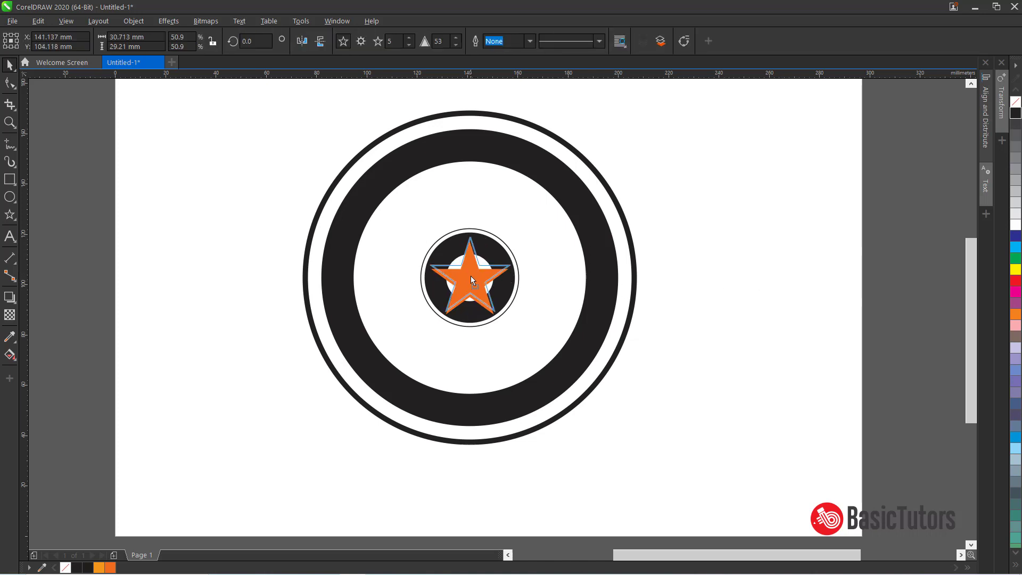
pyautogui.click(744, 256)
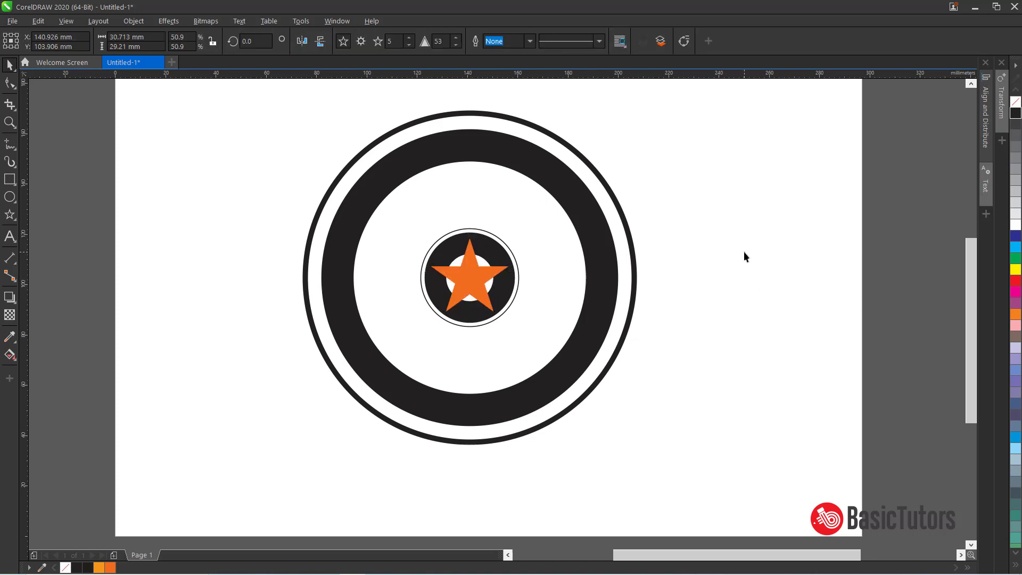
# - Give the orange star a white outline 2 pt wide
pyautogui.click(468, 269)
pyautogui.rightClick(1014, 225)
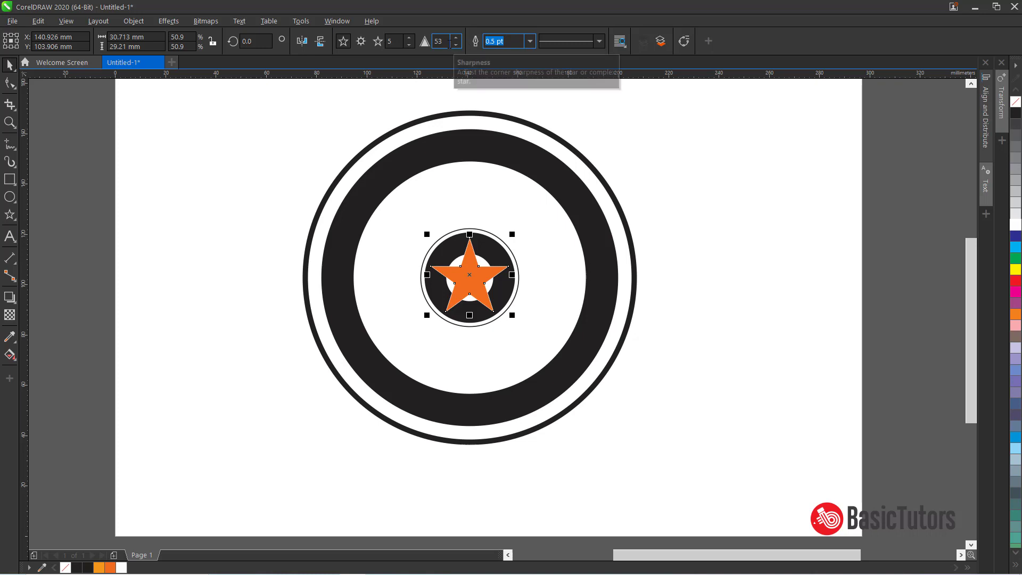
pyautogui.write('2')
pyautogui.press('Return')
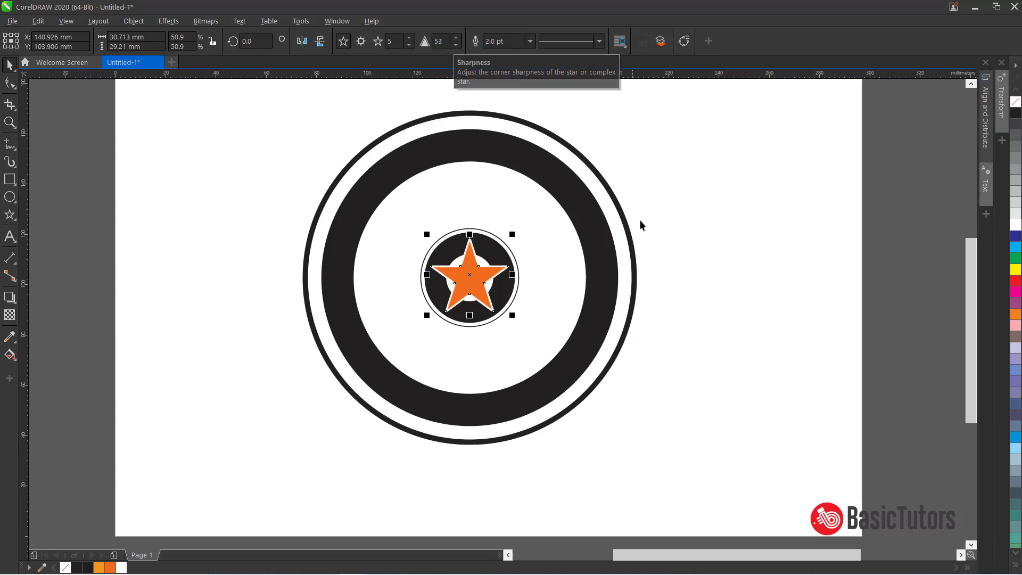
pyautogui.click(707, 203)
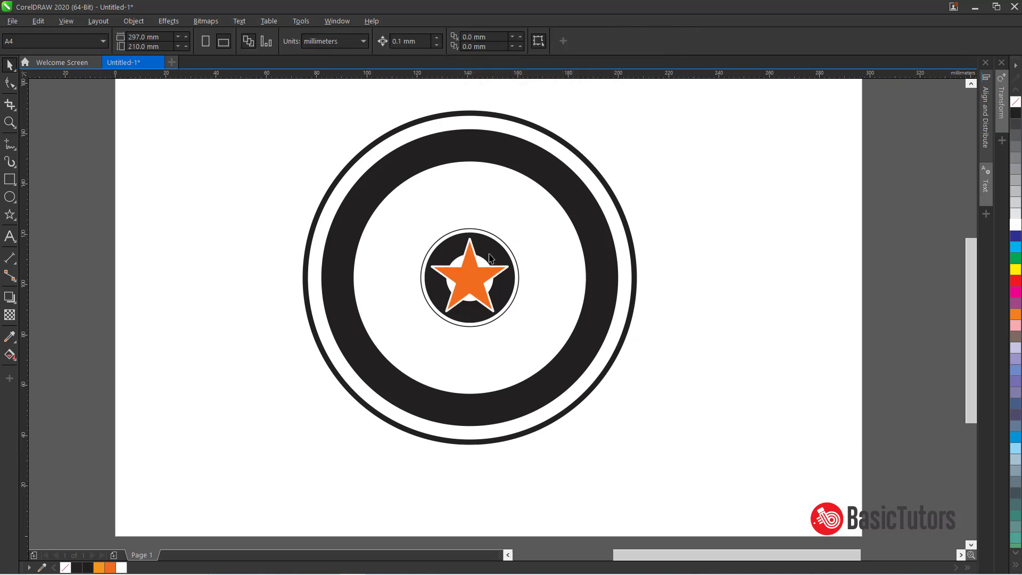
# - Enlarge the thin circle around the black ring about its centre to about 40 mm in diameter
pyautogui.click(489, 235)
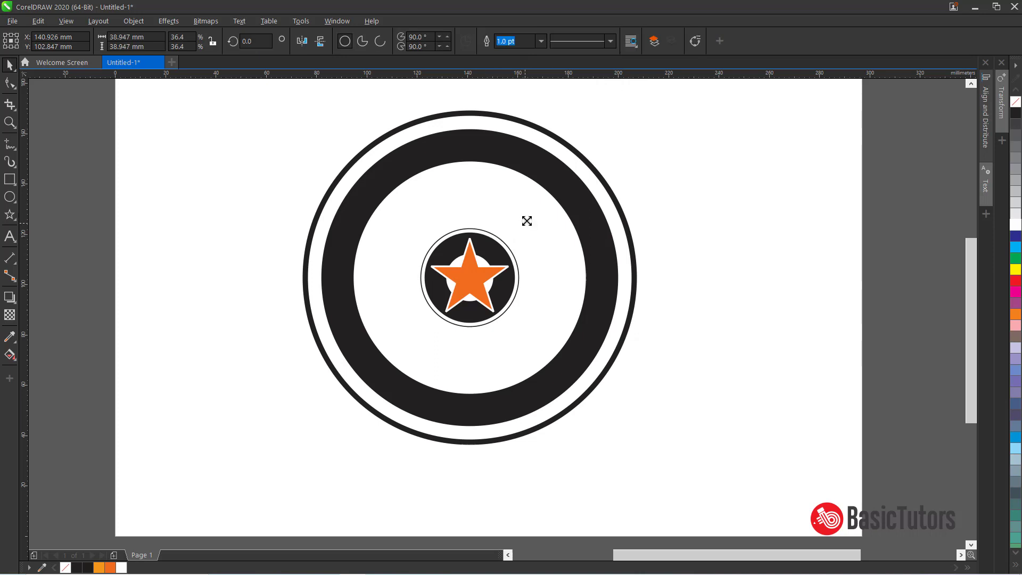
pyautogui.moveTo(527, 220); pyautogui.dragTo(529, 218)
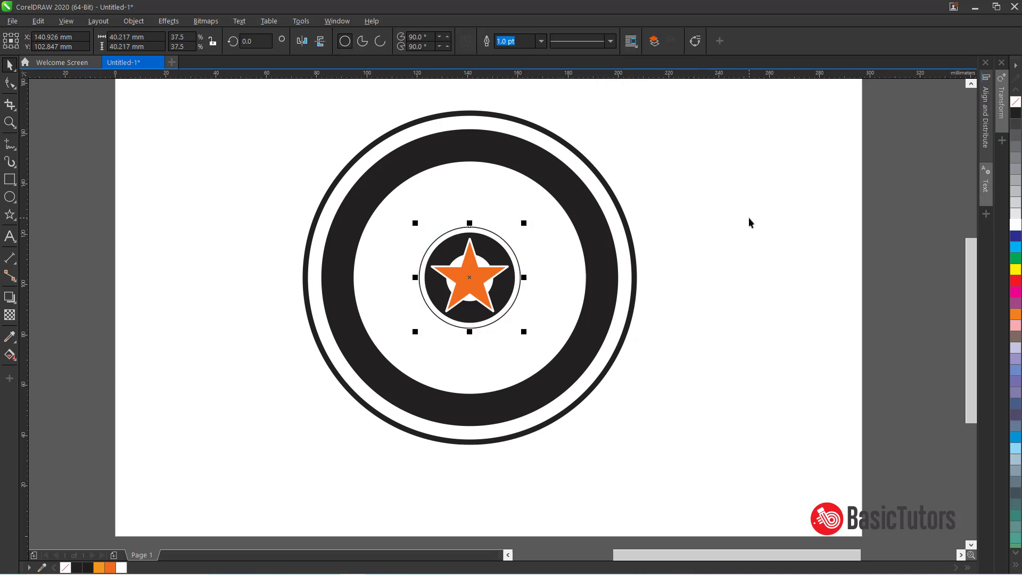
pyautogui.click(728, 221)
# - Fill the 40 mm circle with the star's orange and set its outline width to 2 pt
pyautogui.click(478, 230)
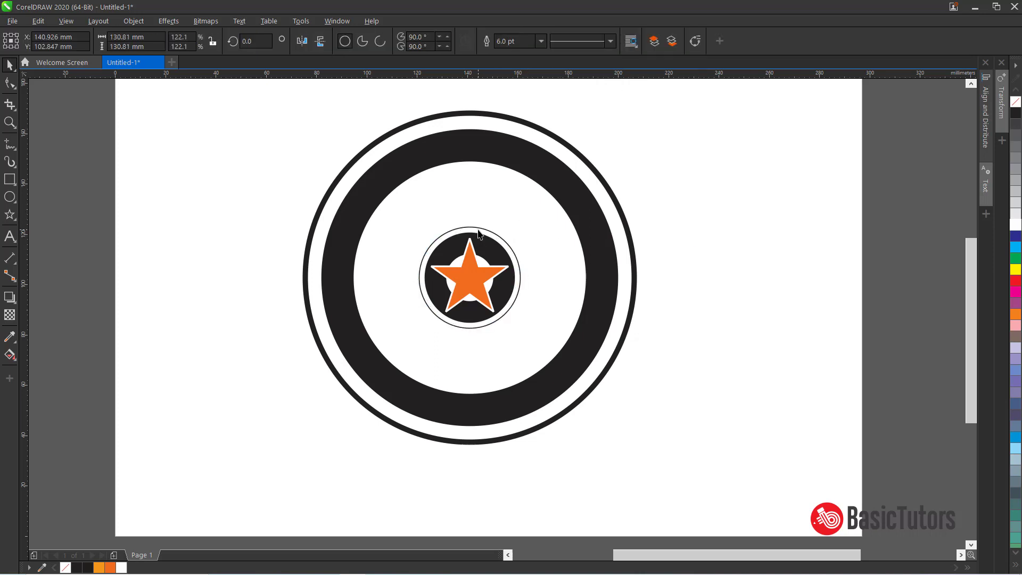
pyautogui.click(478, 229)
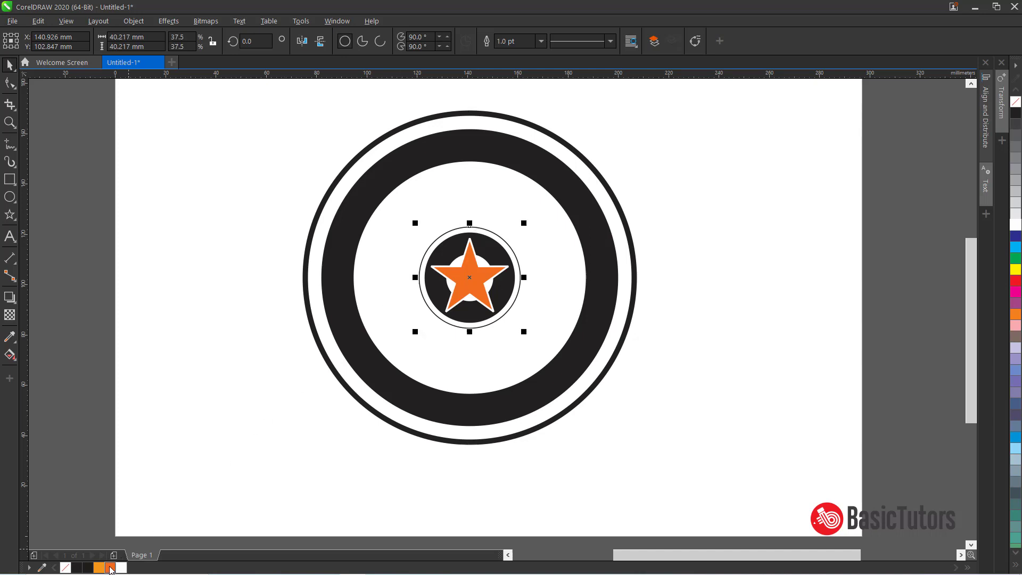
pyautogui.rightClick(110, 567)
pyautogui.click(778, 250)
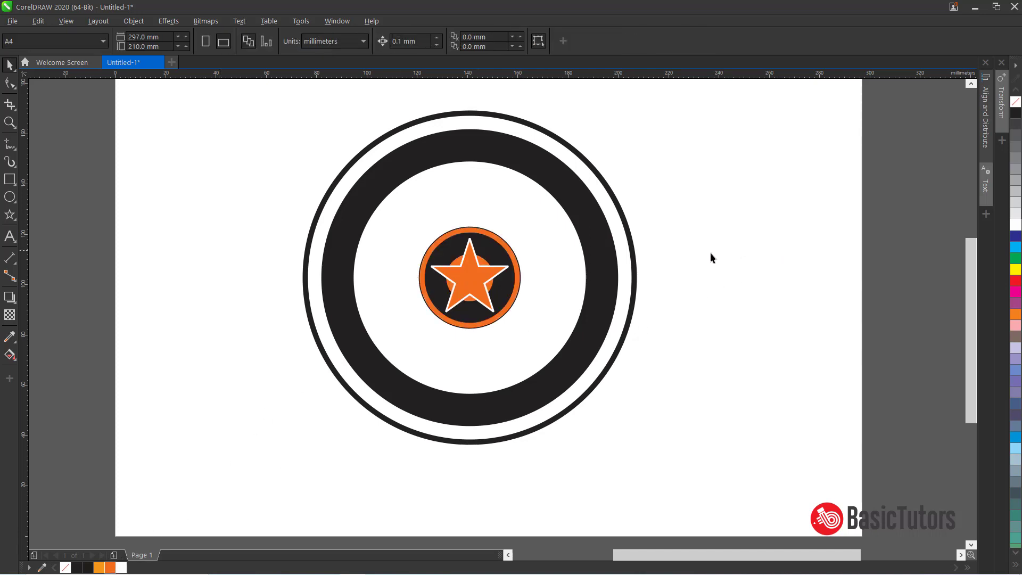
pyautogui.click(495, 234)
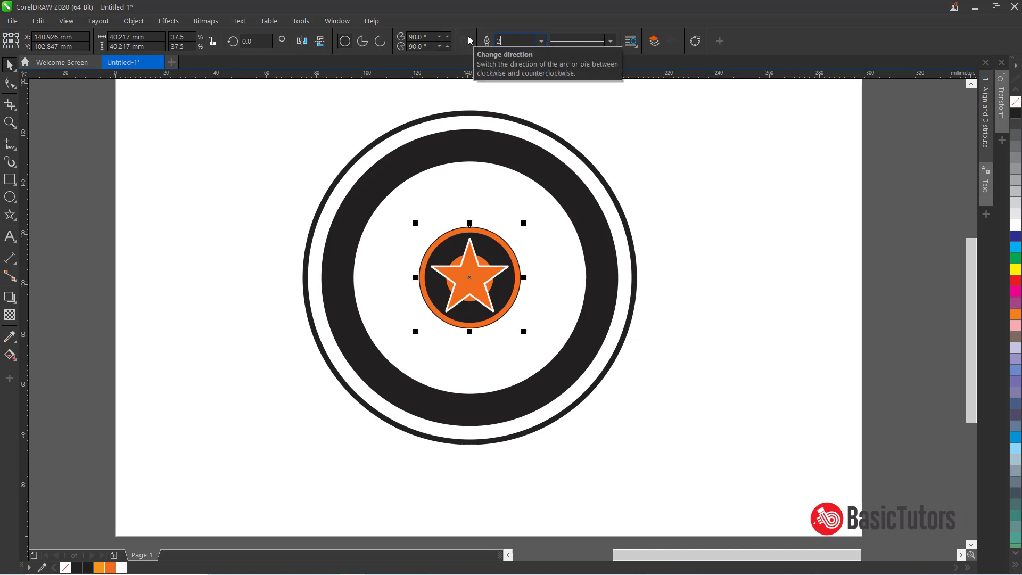
pyautogui.write('2')
pyautogui.press('Return')
pyautogui.click(692, 235)
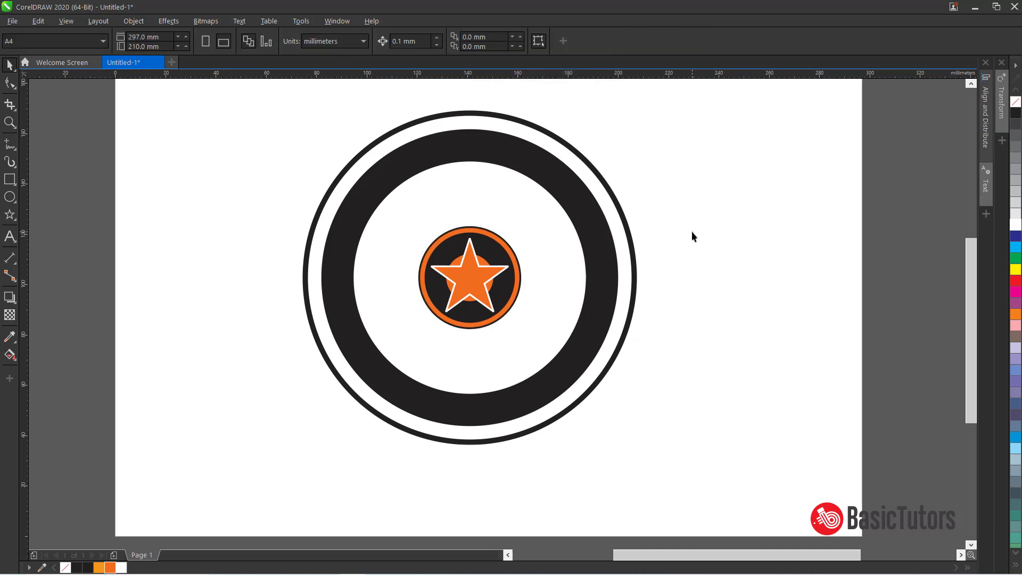
# - Position the star's white outline outside its shape through the outline settings
pyautogui.click(488, 275)
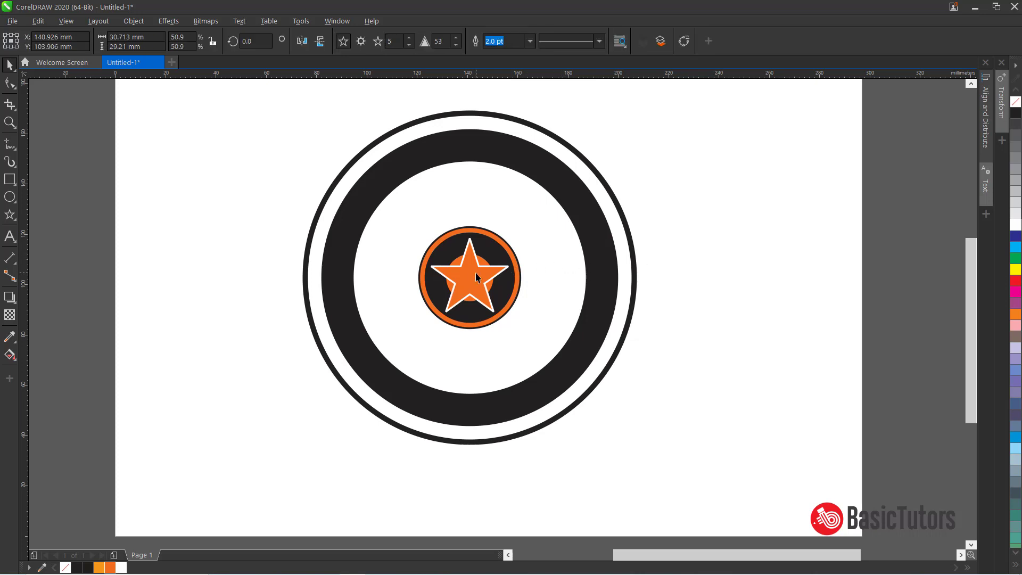
pyautogui.press('F12')
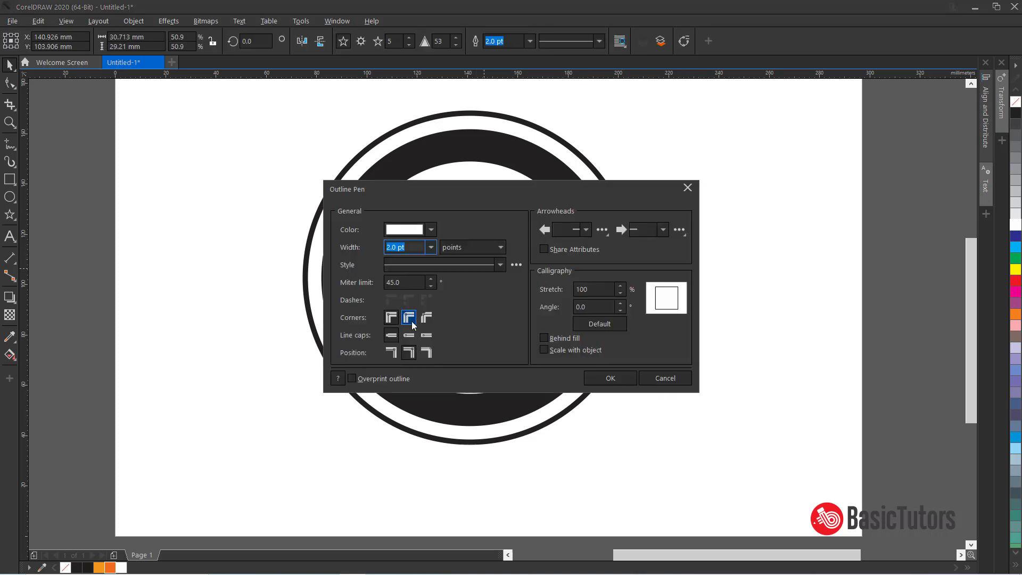
pyautogui.click(390, 355)
pyautogui.click(607, 378)
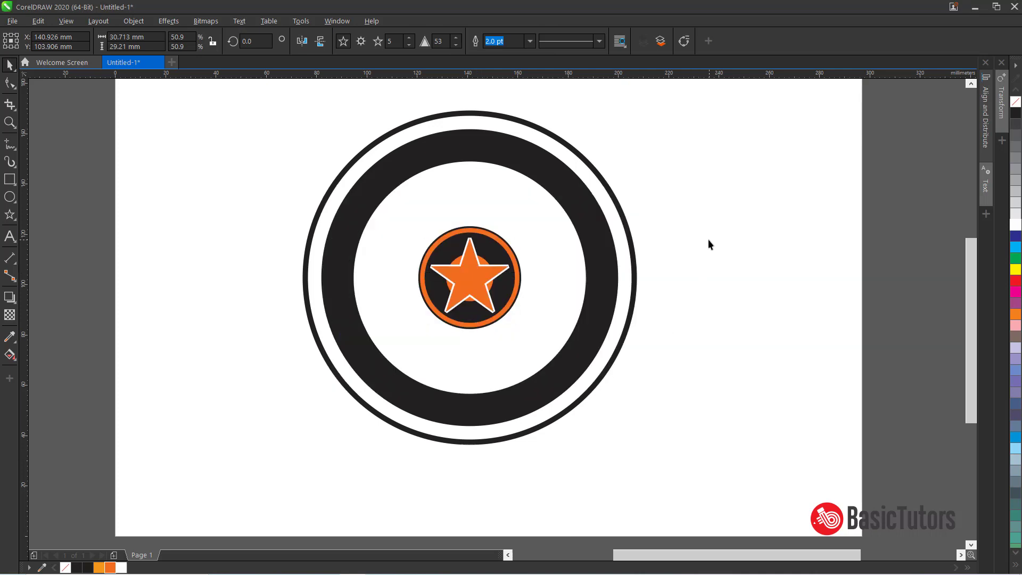
pyautogui.click(650, 225)
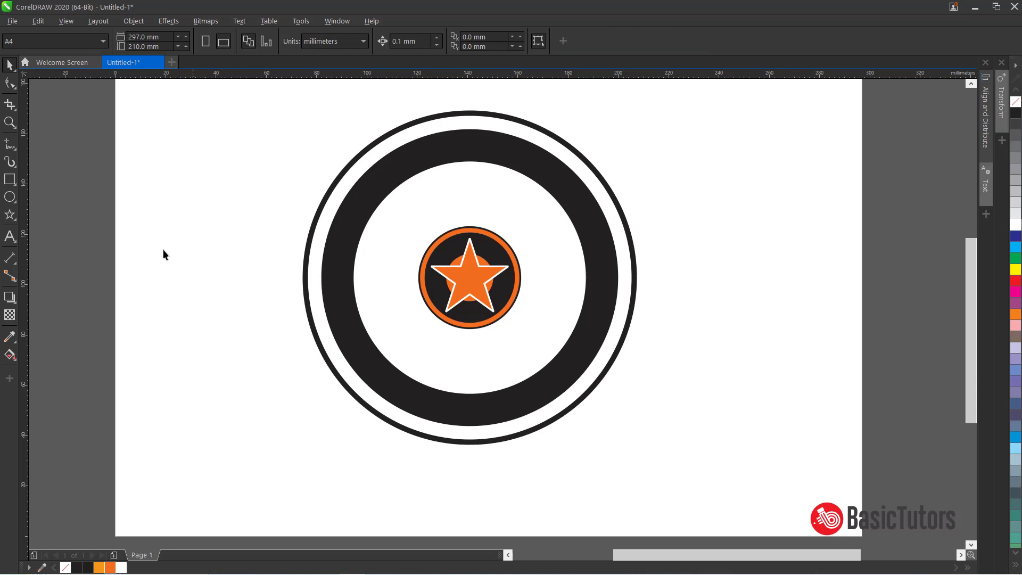
# - Set the outline width of the two crossed spoke lines below the star to 3 pt
pyautogui.keyDown('shift'); pyautogui.click(477, 376); pyautogui.keyUp('shift')
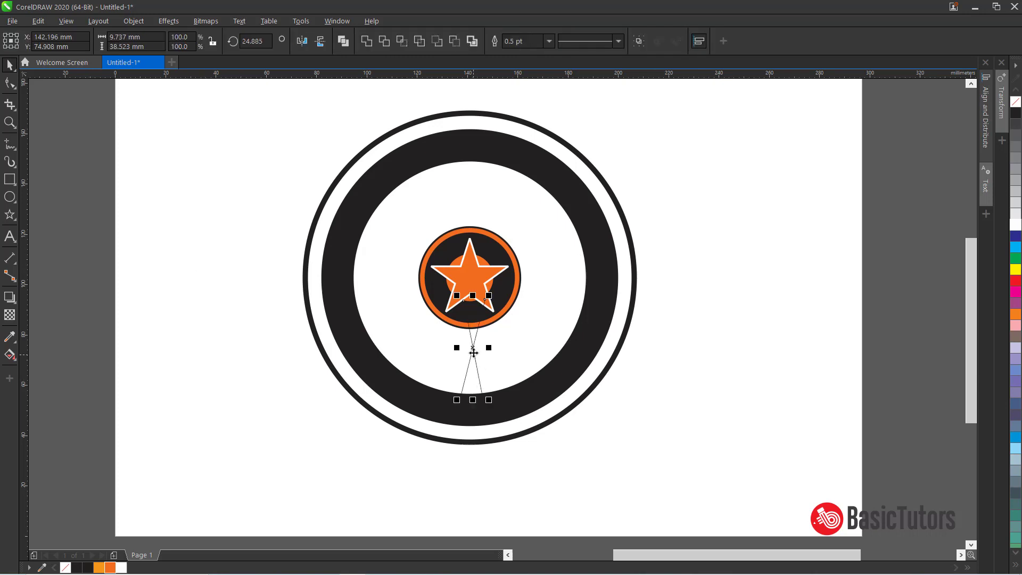
pyautogui.moveTo(473, 348); pyautogui.dragTo(548, 349)
pyautogui.hotkey('ctrl', 'z')
pyautogui.click(522, 41)
pyautogui.write('3')
pyautogui.press('Return')
pyautogui.click(671, 345)
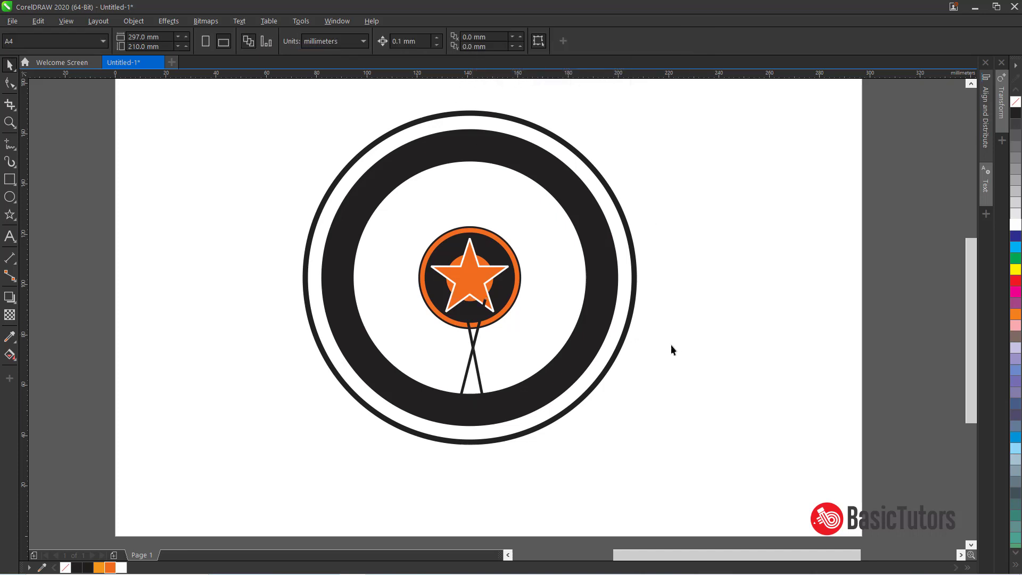
# - Group the two crossed spoke lines and set their rotation centre X to the hub circle's 140.926 mm
pyautogui.click(473, 356)
pyautogui.keyDown('shift'); pyautogui.click(469, 367); pyautogui.keyUp('shift')
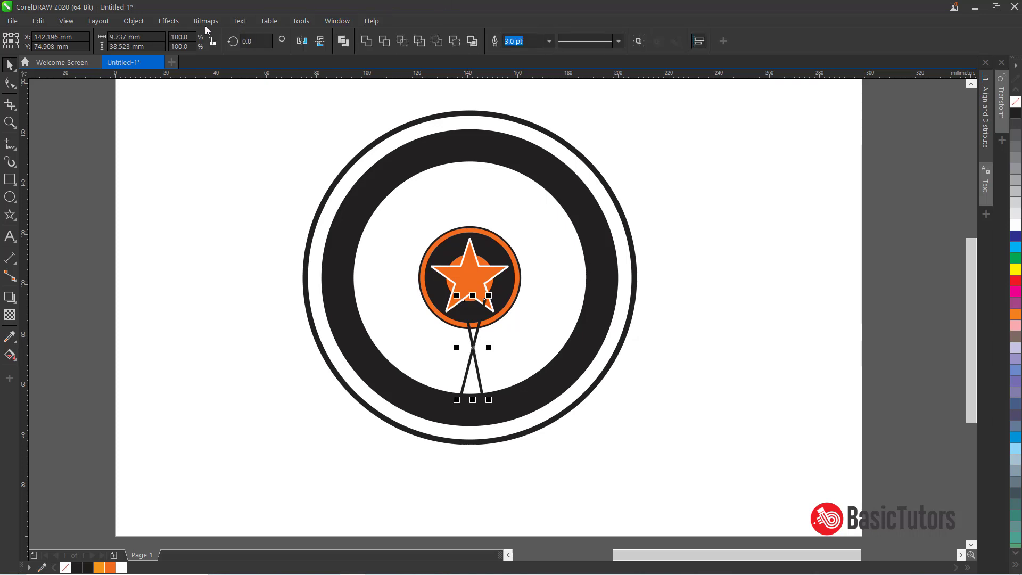
pyautogui.click(482, 246)
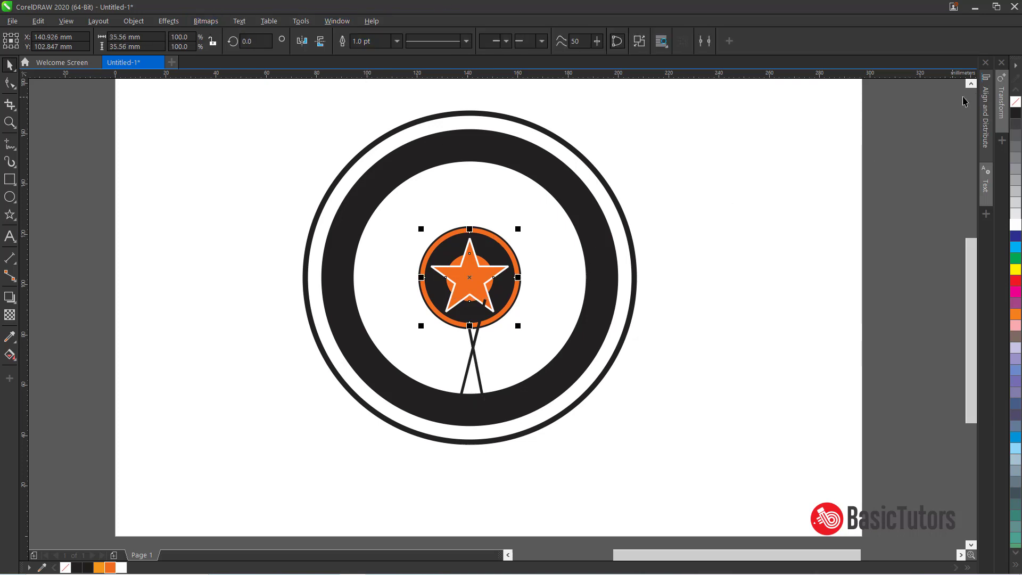
pyautogui.click(1002, 98)
pyautogui.click(373, 276)
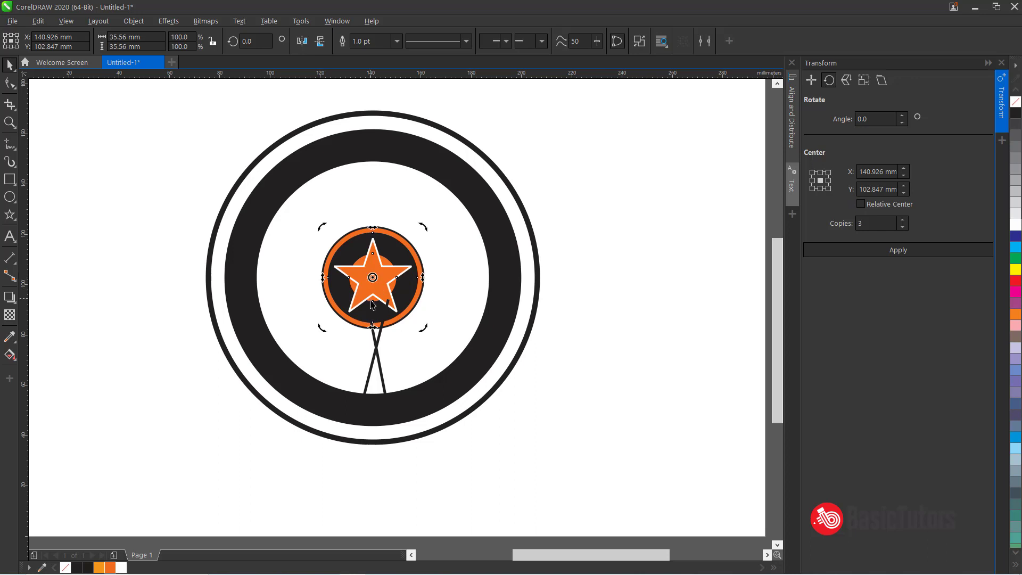
pyautogui.click(385, 232)
pyautogui.click(385, 232)
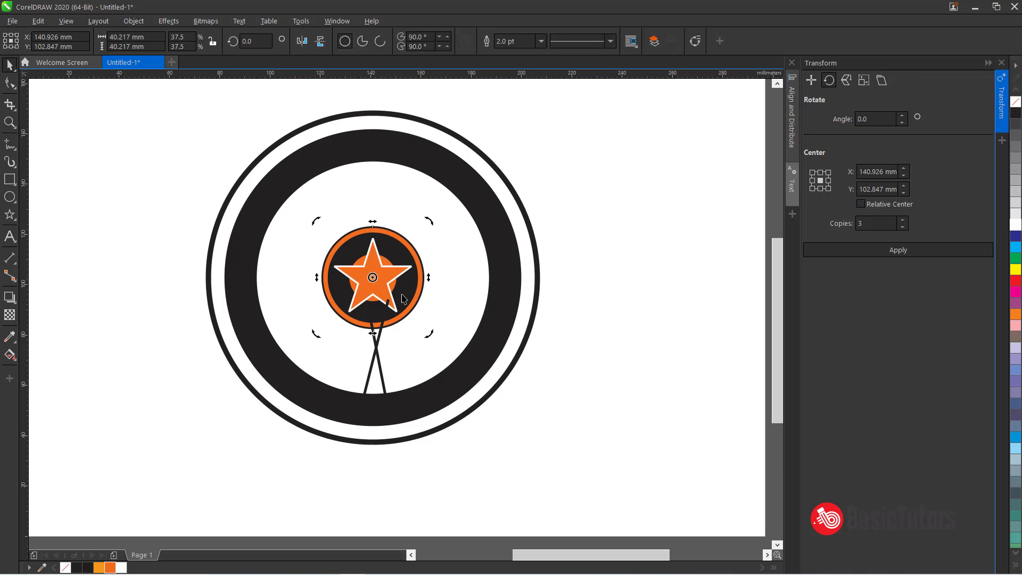
pyautogui.click(894, 171)
pyautogui.hotkey('ctrl', 'c')
pyautogui.click(386, 344)
pyautogui.click(386, 344)
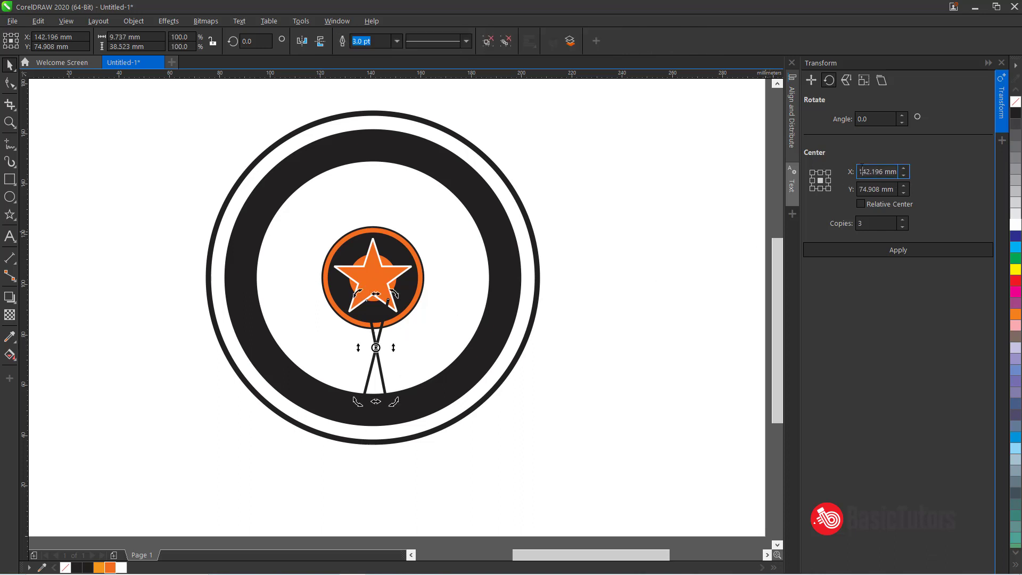
pyautogui.moveTo(862, 170); pyautogui.dragTo(940, 165)
pyautogui.hotkey('ctrl', 'v')
# - Set the spoke group's rotation centre Y to the hub circle's 102.847 mm
pyautogui.click(391, 237)
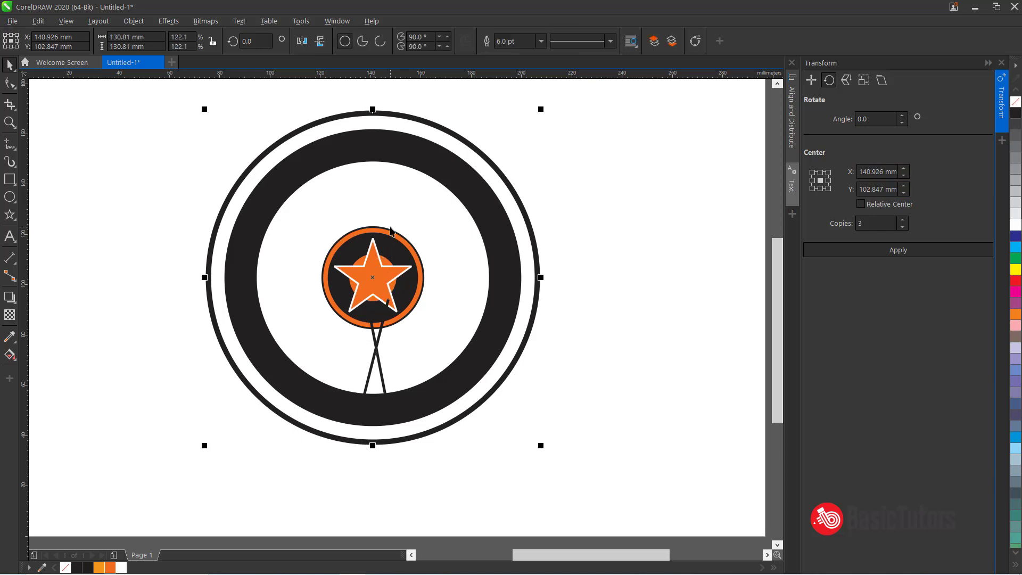
pyautogui.click(373, 280)
pyautogui.click(373, 279)
pyautogui.moveTo(861, 189); pyautogui.dragTo(930, 187)
pyautogui.hotkey('ctrl', 'c')
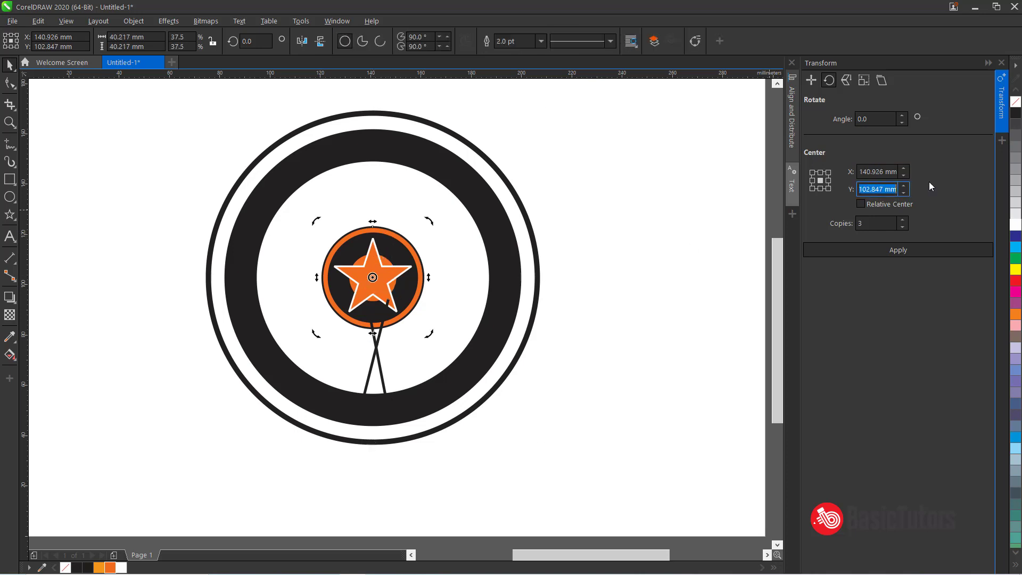
pyautogui.click(379, 351)
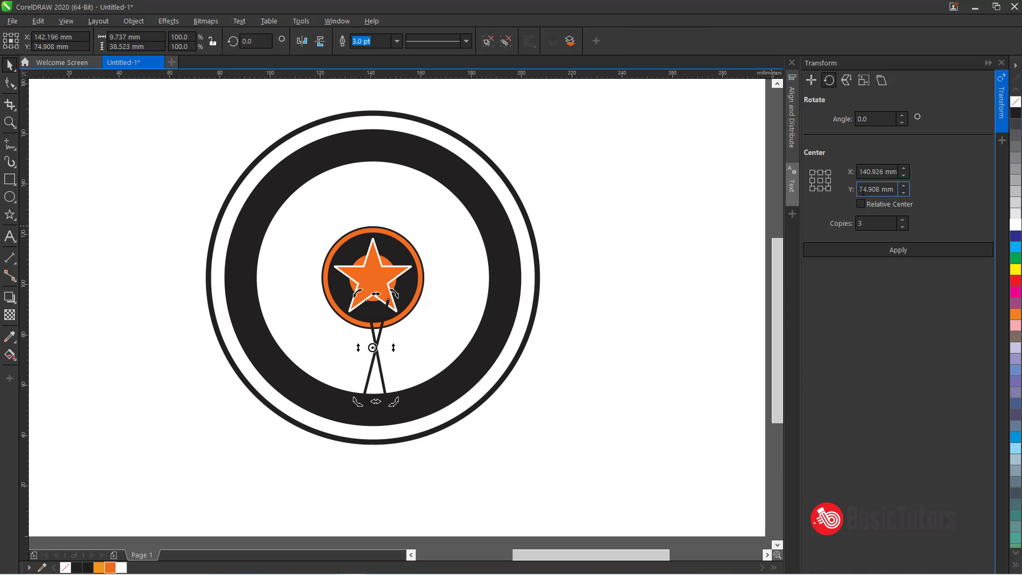
pyautogui.moveTo(860, 189); pyautogui.dragTo(934, 183)
pyautogui.hotkey('ctrl', 'v')
pyautogui.press('Return')
# - Copy the spoke pair around the hub centre in rotation steps of about 21.5° until the spokes fill the whole wheel
pyautogui.moveTo(393, 403); pyautogui.dragTo(441, 392)
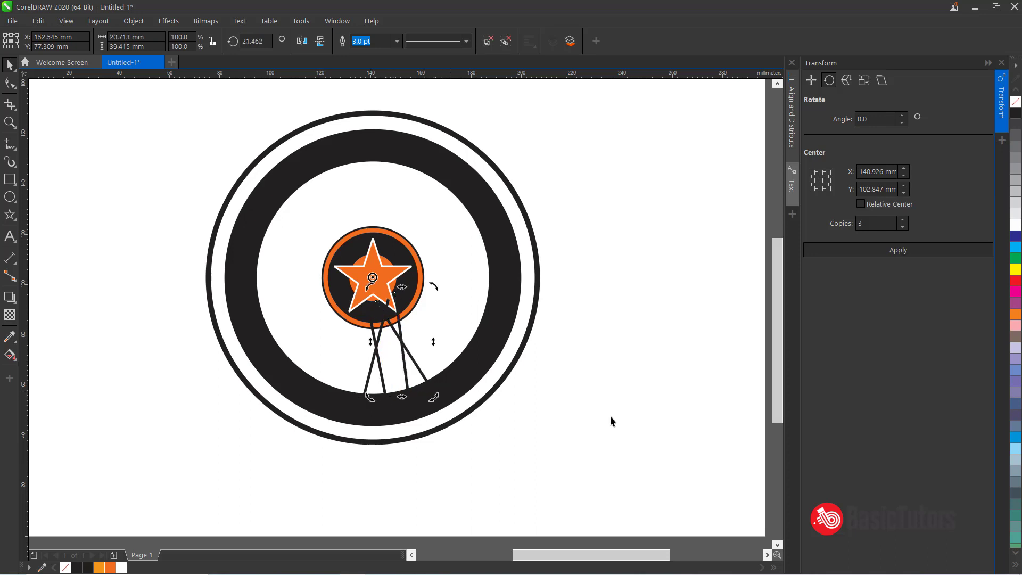
pyautogui.hotkey('ctrl', 'r')
pyautogui.hotkey('ctrl', 'r')
pyautogui.hotkey('ctrl', 'r')
pyautogui.hotkey('ctrl', 'r')
pyautogui.hotkey('ctrl', 'r')
pyautogui.hotkey('ctrl', 'r')
pyautogui.hotkey('ctrl', 'r')
pyautogui.hotkey('ctrl', 'r')
pyautogui.hotkey('ctrl', 'r')
pyautogui.hotkey('ctrl', 'r')
pyautogui.hotkey('ctrl', 'r')
pyautogui.hotkey('ctrl', 'r')
pyautogui.hotkey('ctrl', 'r')
pyautogui.hotkey('ctrl', 'r')
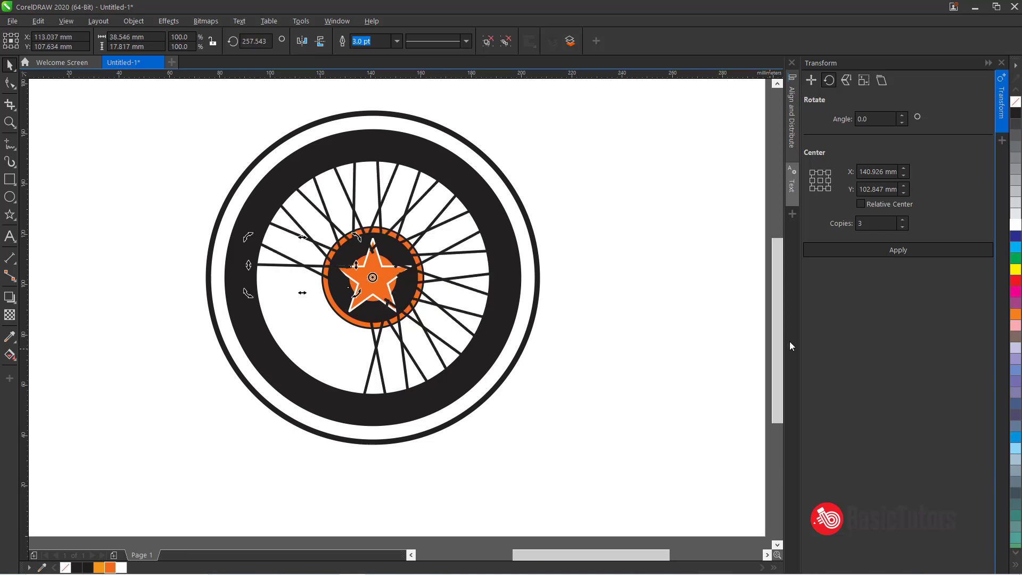
pyautogui.click(617, 283)
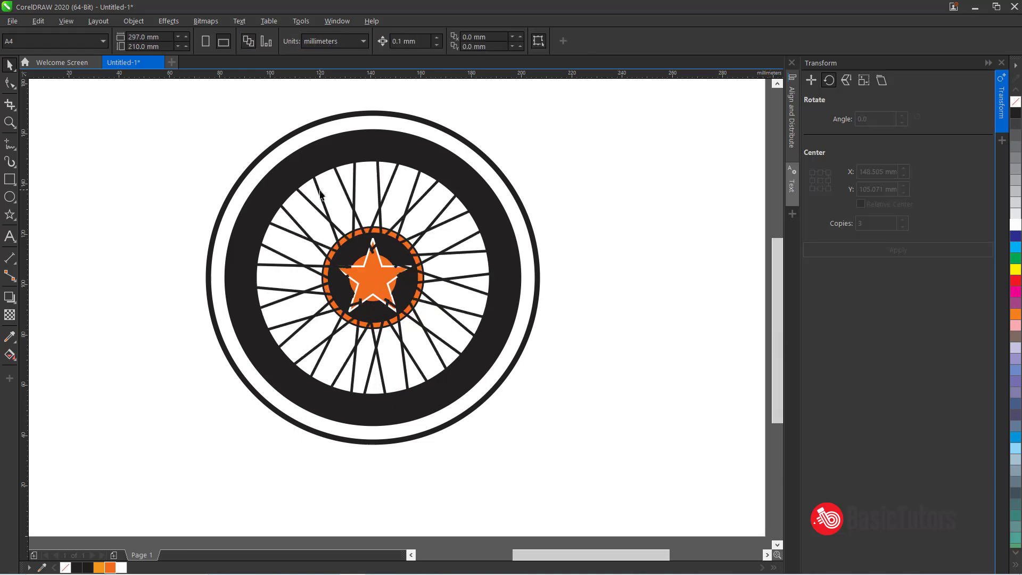
# - Send the spoke groups behind the hub circles and the star on both halves of the wheel
pyautogui.moveTo(181, 178); pyautogui.dragTo(461, 355)
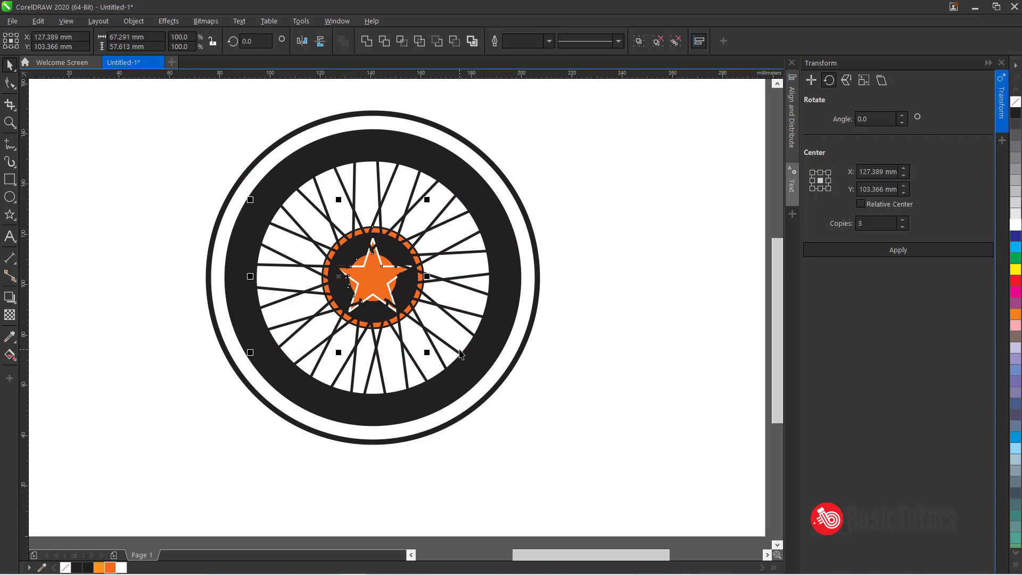
pyautogui.click(596, 192)
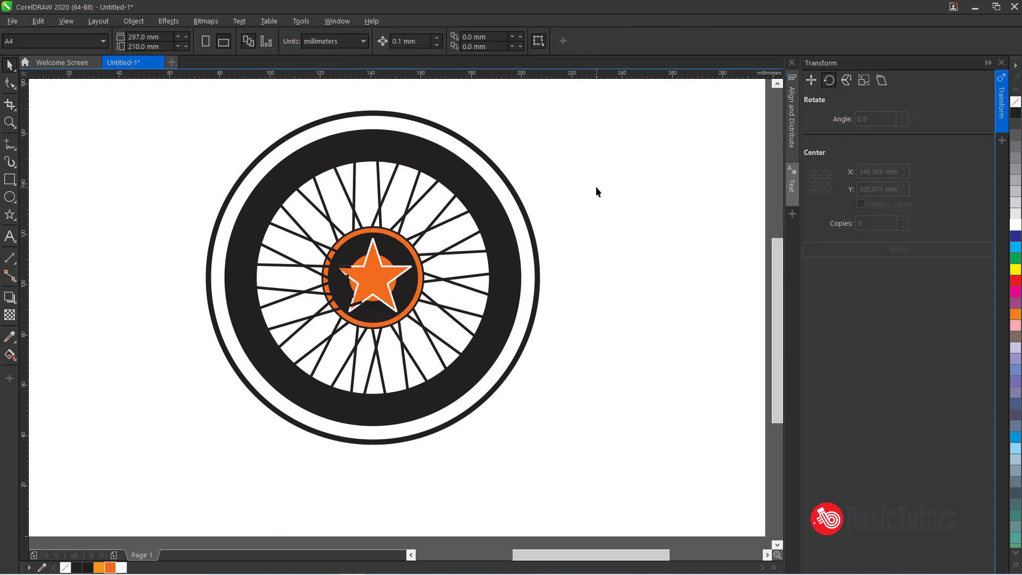
pyautogui.click(323, 275)
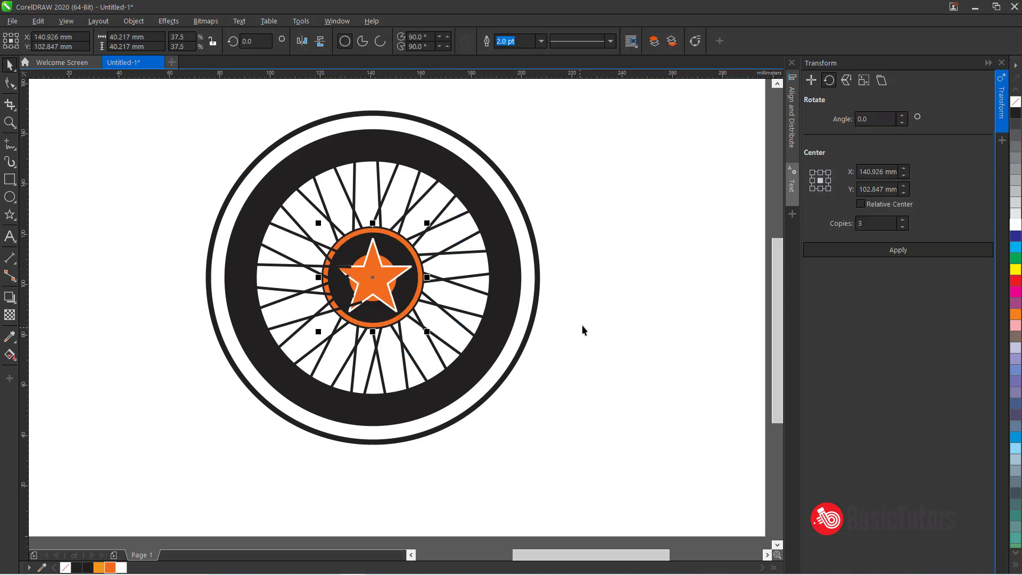
pyautogui.moveTo(652, 413); pyautogui.dragTo(290, 162)
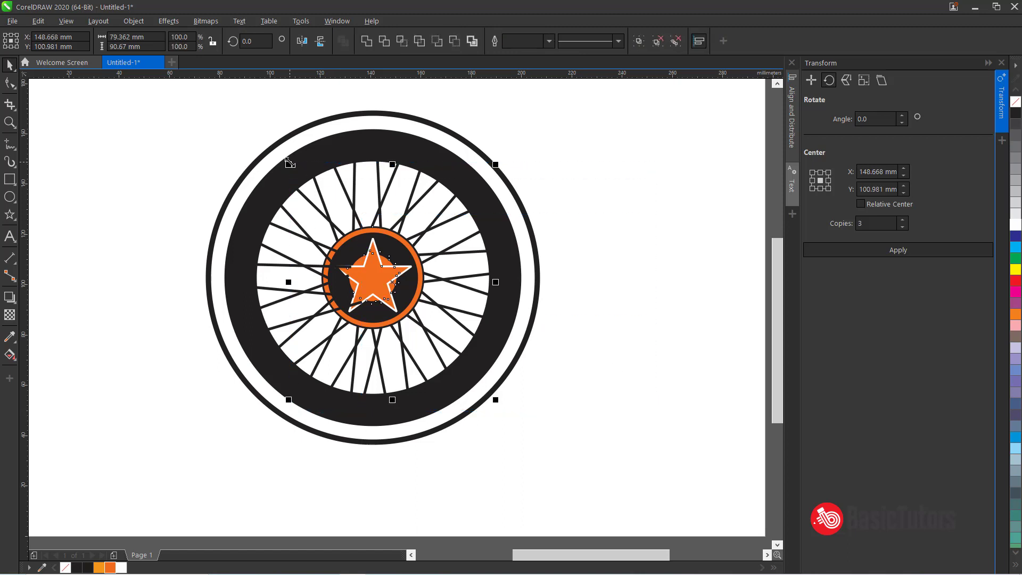
pyautogui.click(600, 156)
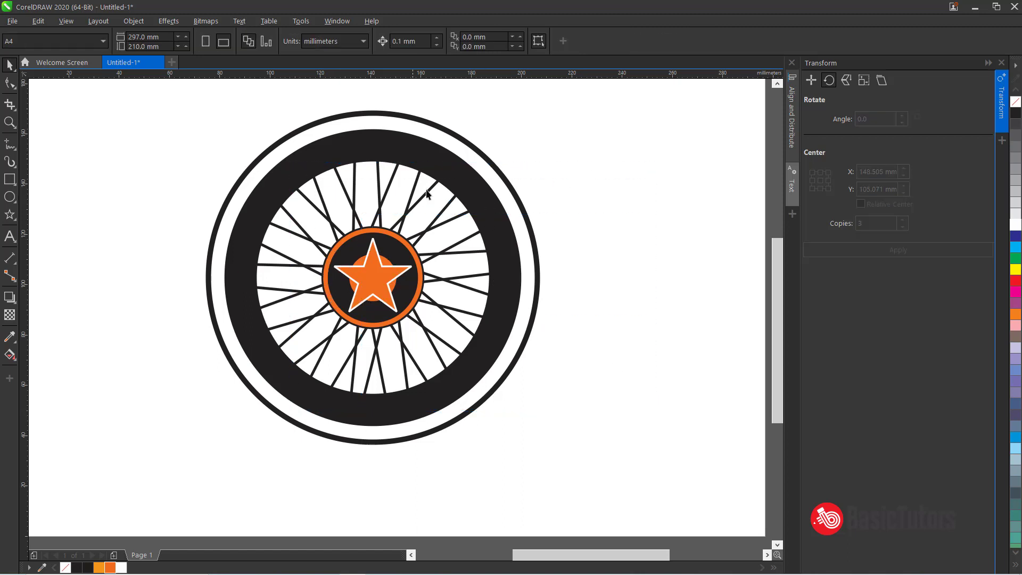
pyautogui.click(989, 62)
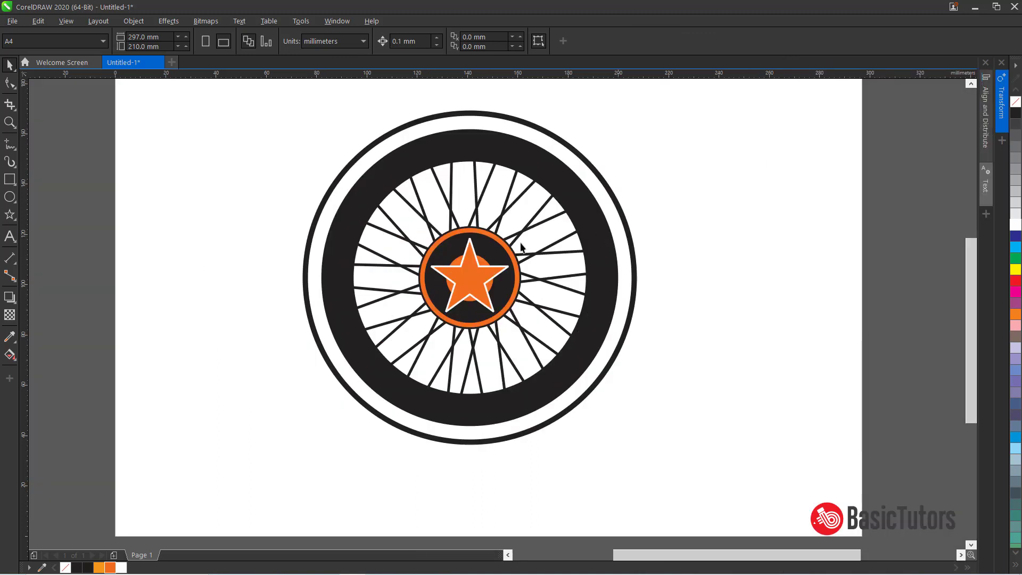
# - Add the artistic text CLOTHING on the empty page area beside the wheel
pyautogui.click(9, 236)
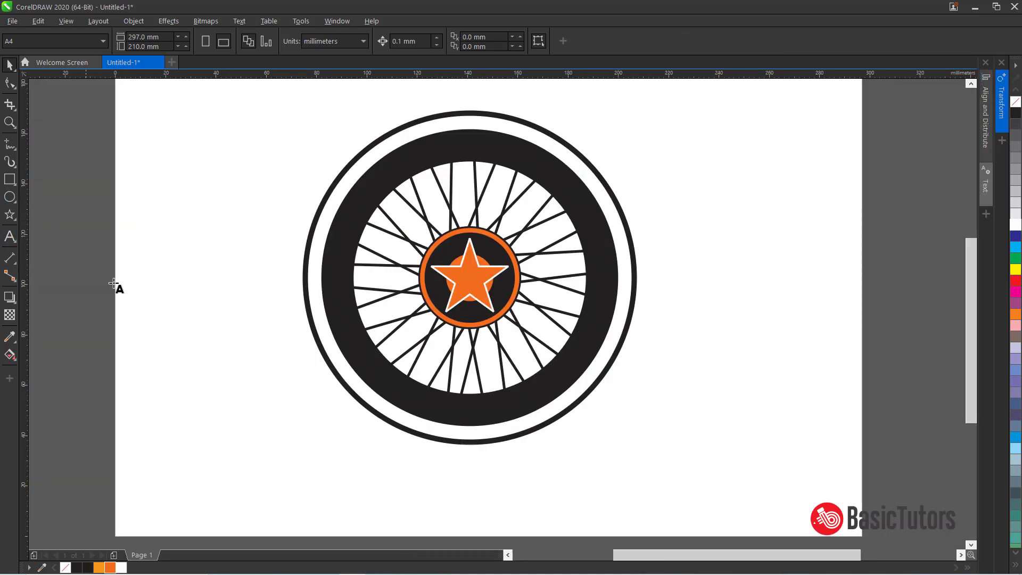
pyautogui.click(162, 309)
pyautogui.write('CLOTHING')
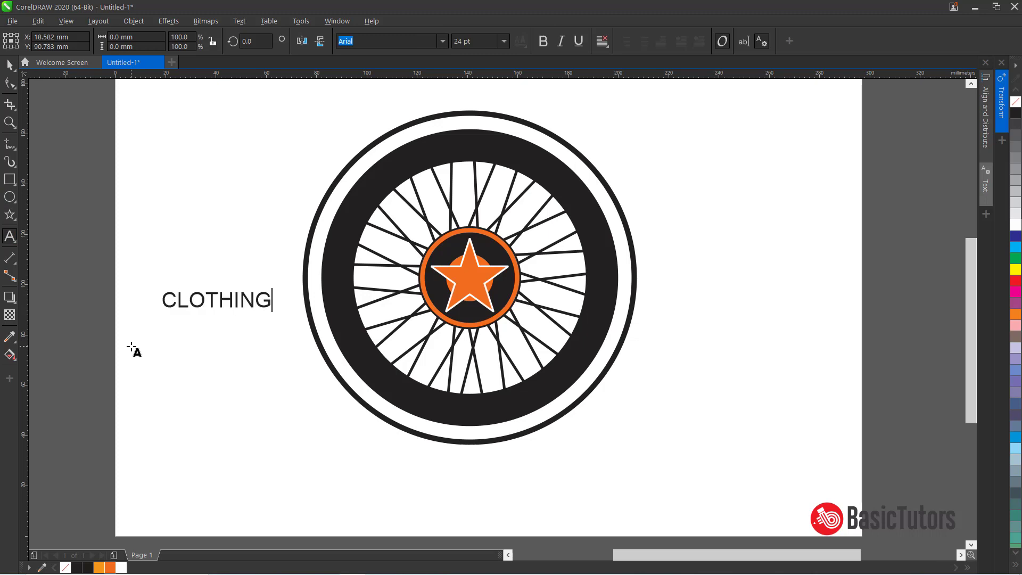
pyautogui.hotkey('ctrl', 'space')
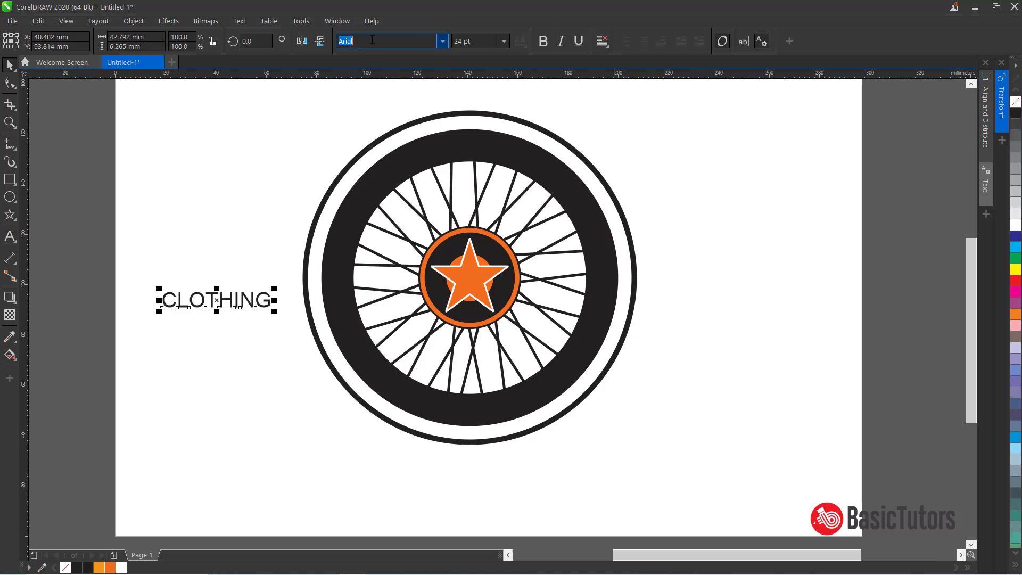
# - Set the font of the CLOTHING text to Bebas Neue Bold
pyautogui.write('Bebas')
pyautogui.press('Return')
pyautogui.click(443, 43)
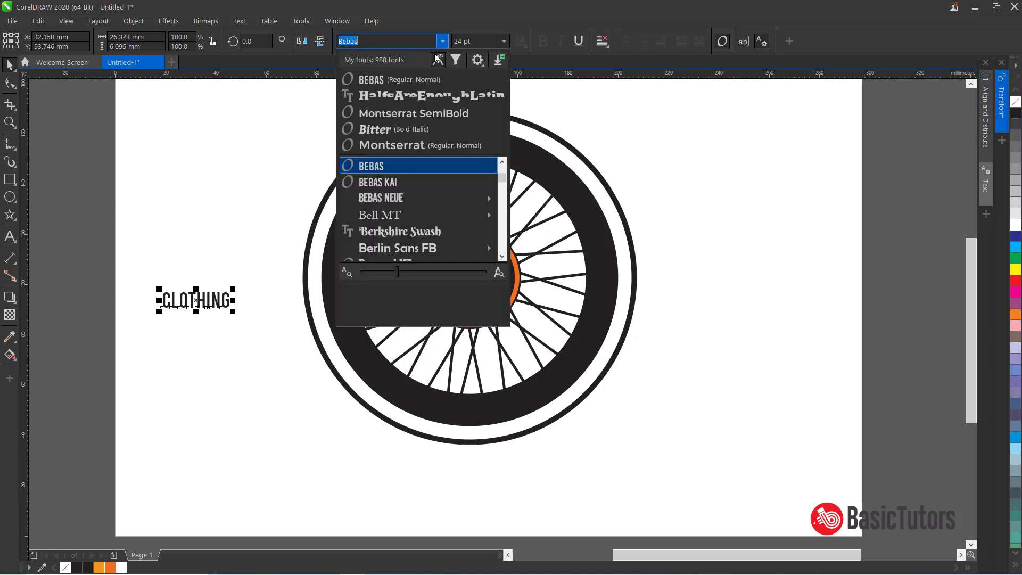
pyautogui.moveTo(458, 202)
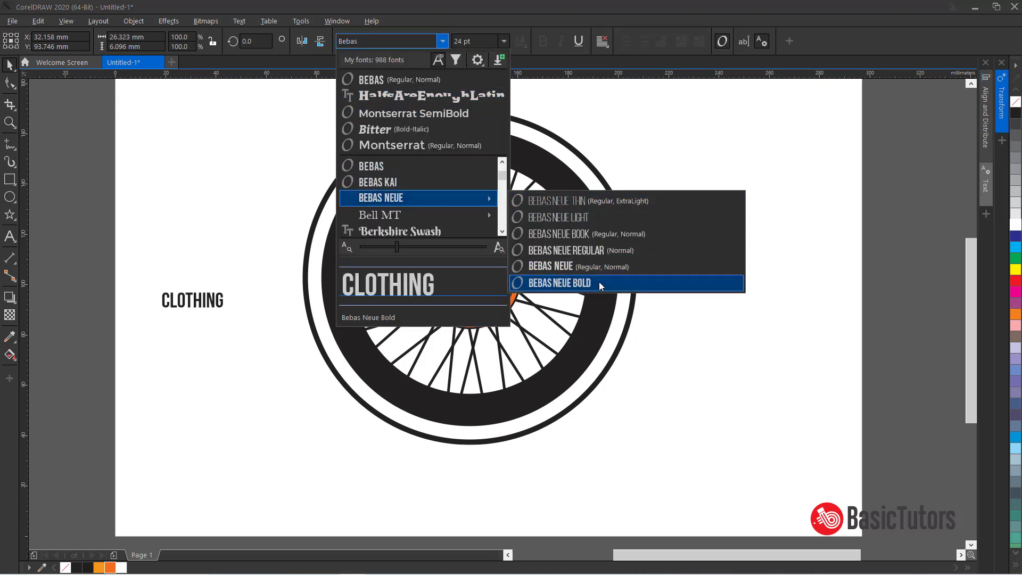
pyautogui.click(599, 283)
# - Colour the CLOTHING text dark orange, place it over the lower part of the black tyre and scale it to about 34.5 pt
pyautogui.moveTo(309, 346)
pyautogui.mouseDown()
pyautogui.moveTo(319, 341)
pyautogui.moveTo(303, 360)
pyautogui.mouseUp()
pyautogui.click(99, 568)
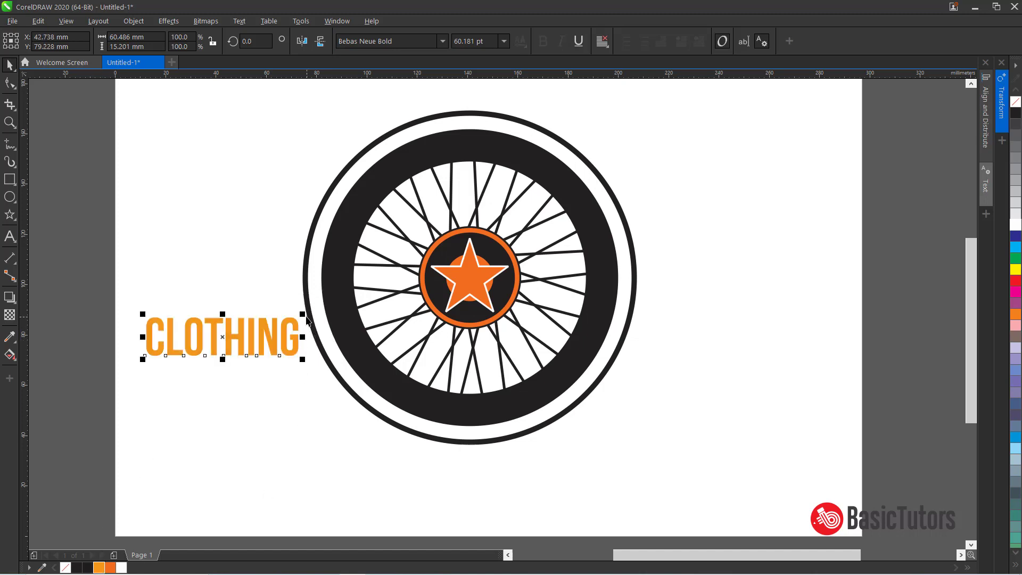
pyautogui.moveTo(302, 315); pyautogui.dragTo(504, 384)
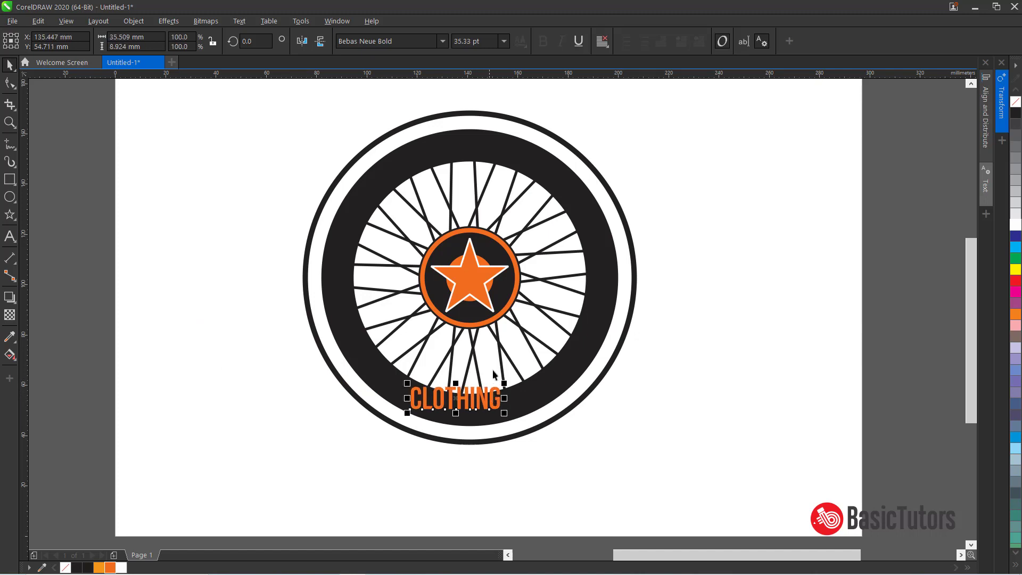
pyautogui.moveTo(504, 384); pyautogui.dragTo(502, 384)
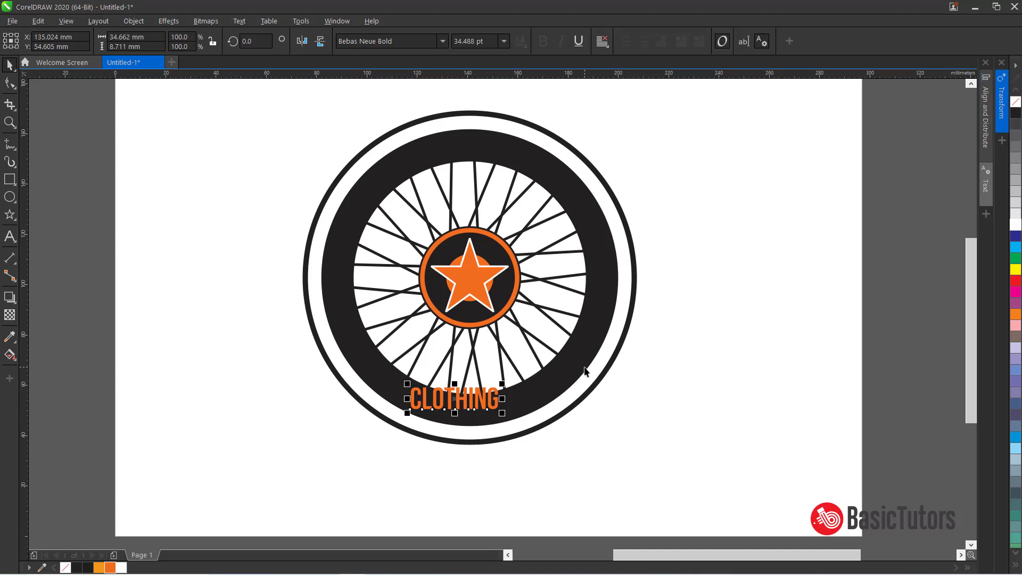
pyautogui.click(698, 252)
# - Duplicate the hub circle concentrically at about 113.9 mm across, with no fill and a white 1 pt outline
pyautogui.click(485, 234)
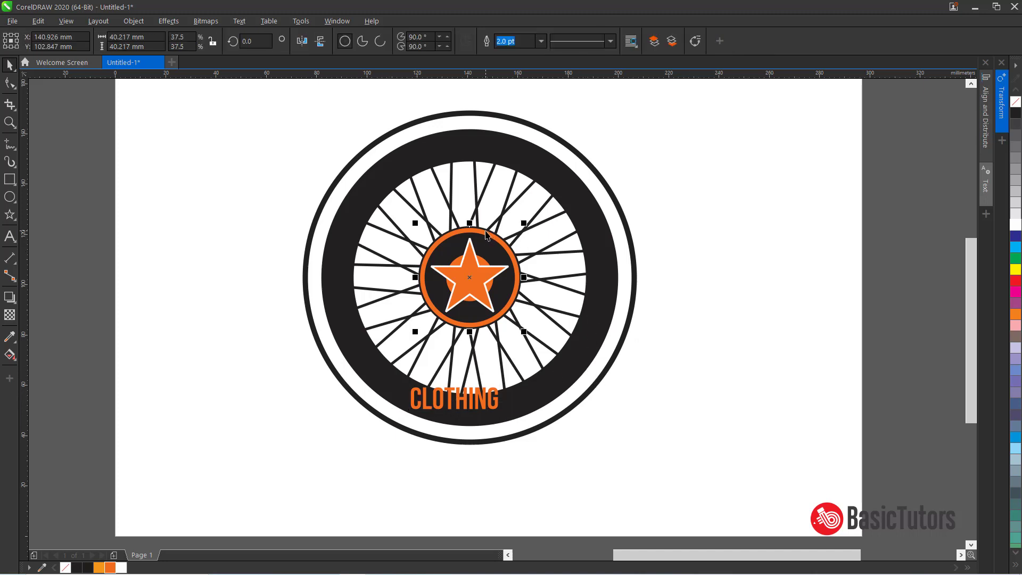
pyautogui.moveTo(522, 228); pyautogui.dragTo(655, 128)
pyautogui.click(1017, 104)
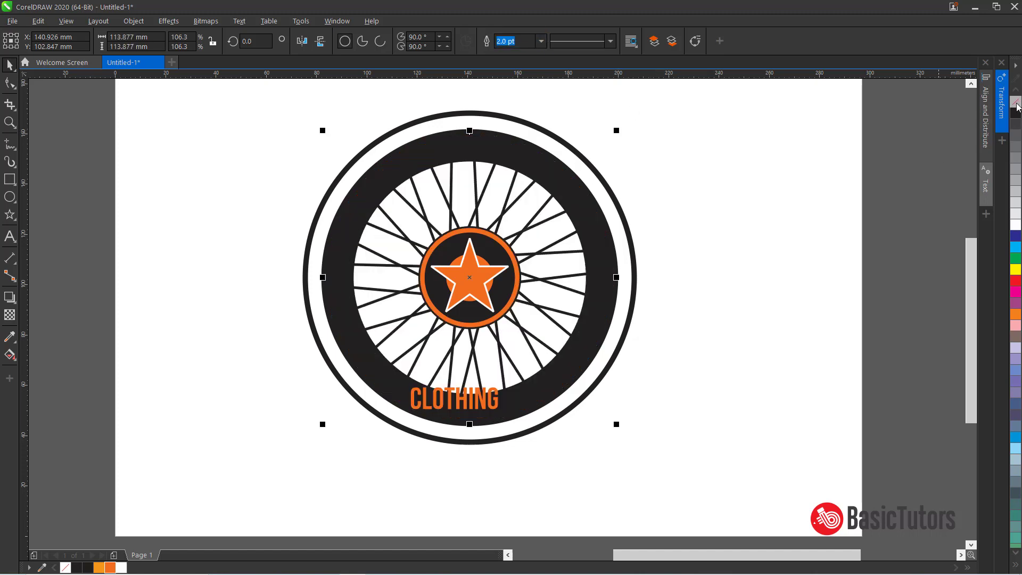
pyautogui.rightClick(1017, 224)
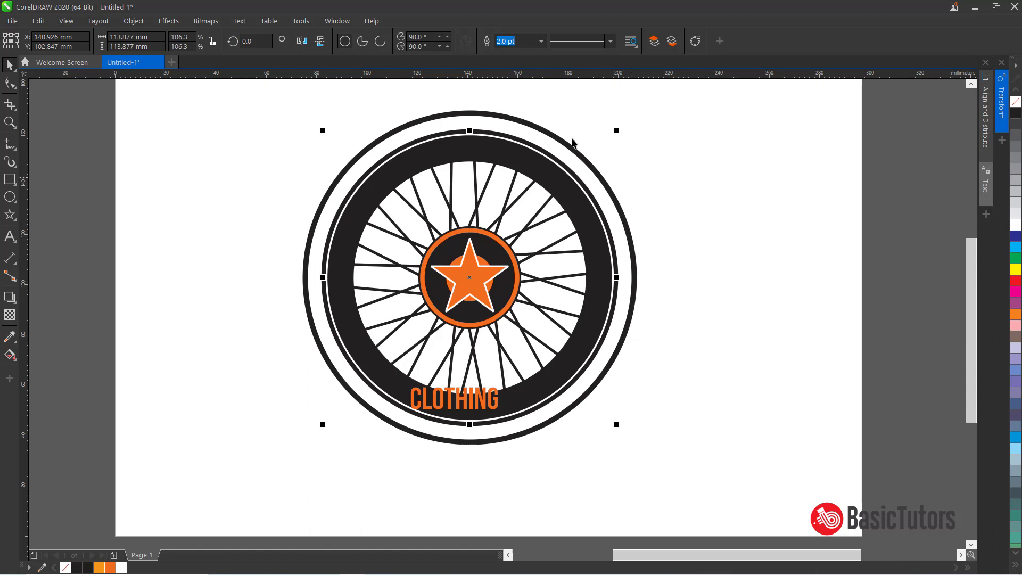
pyautogui.write('1')
pyautogui.press('Return')
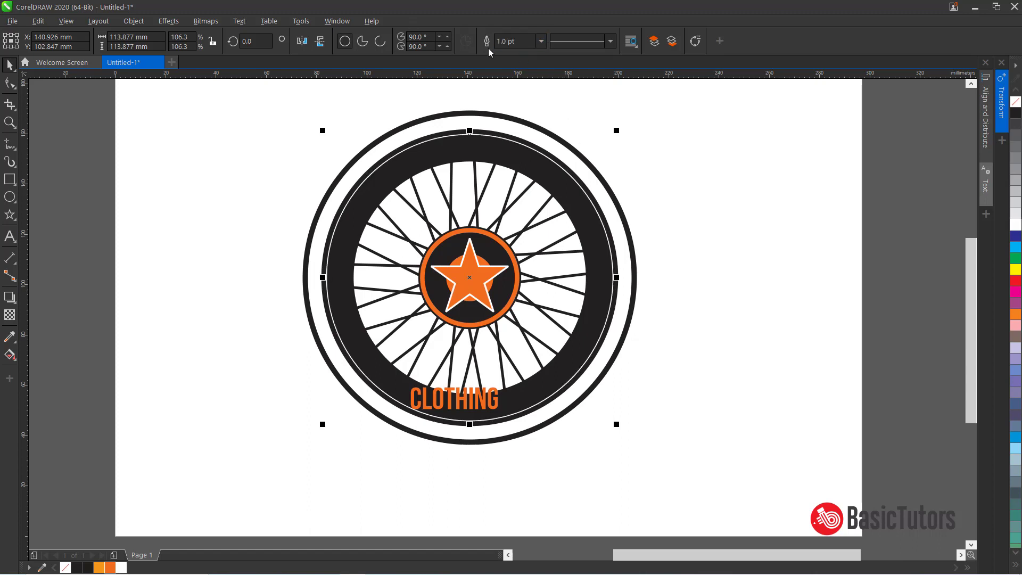
pyautogui.press('Escape')
# - Fit the CLOTHING text to the white guide circle as its path
pyautogui.click(452, 399)
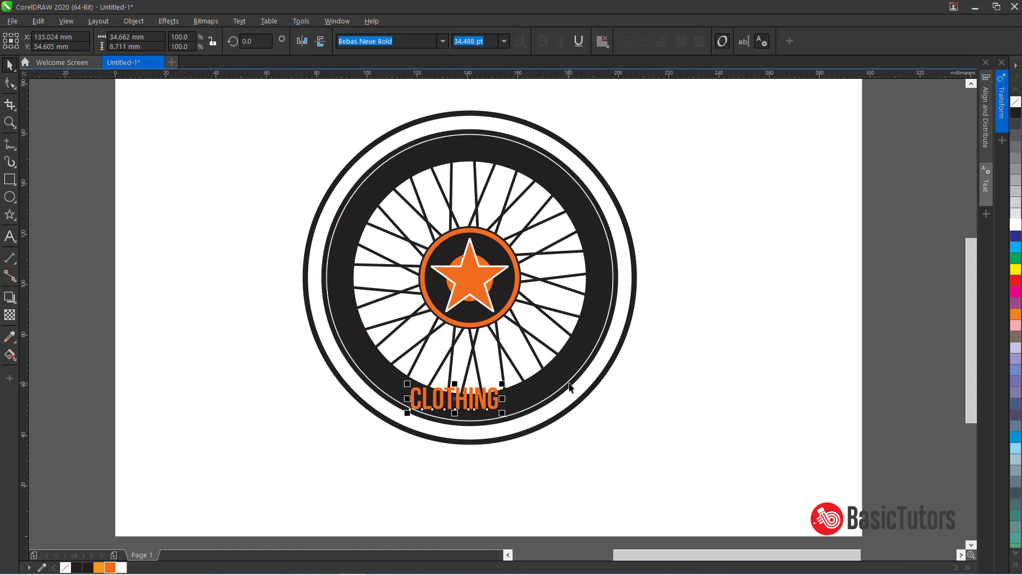
pyautogui.click(570, 387)
pyautogui.click(239, 21)
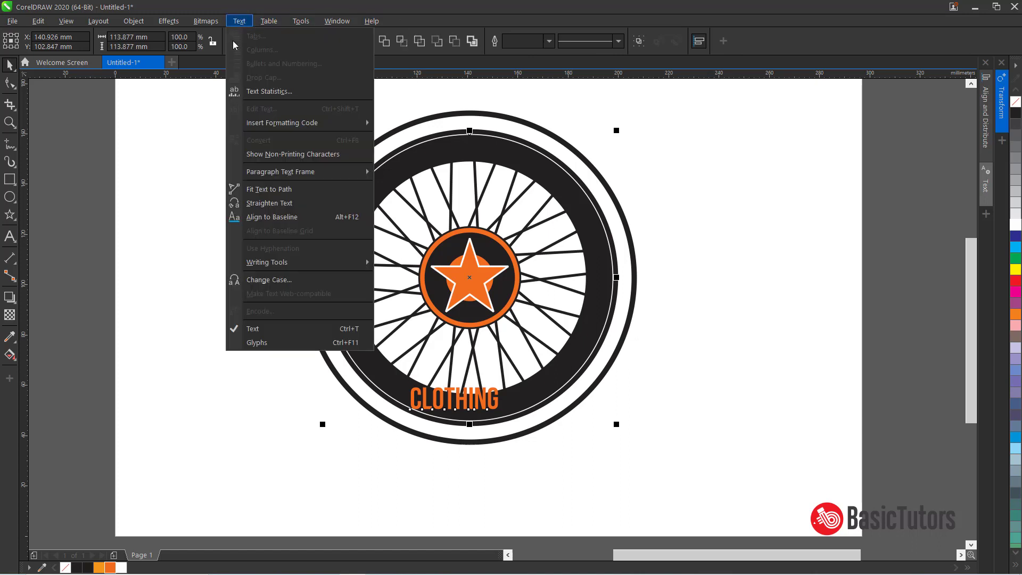
pyautogui.click(301, 191)
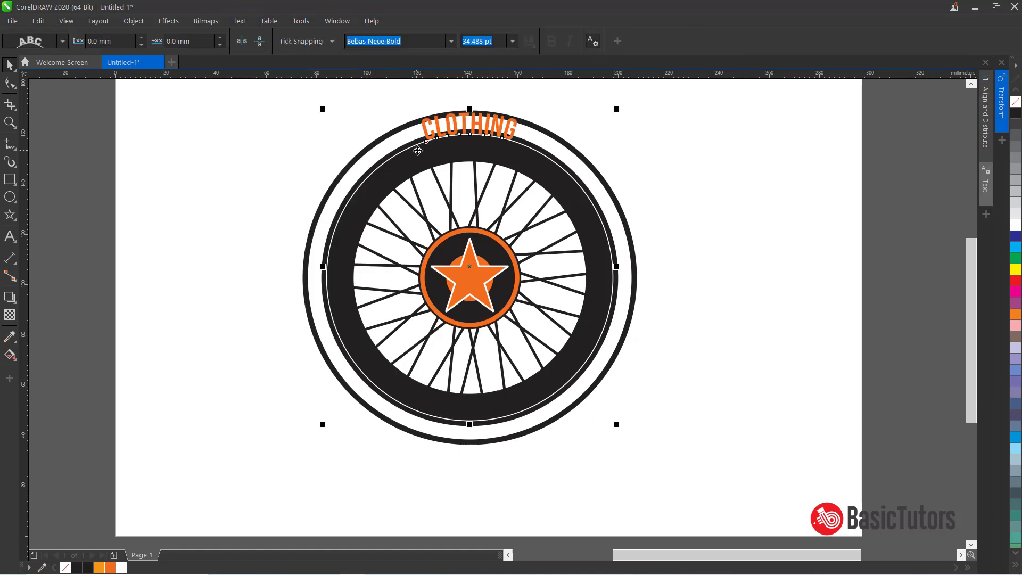
# - Move the path text to the bottom of the tyre, mirror it horizontally and vertically, and set it on the guide circle with 0.0 mm distance
pyautogui.moveTo(418, 150); pyautogui.dragTo(508, 389)
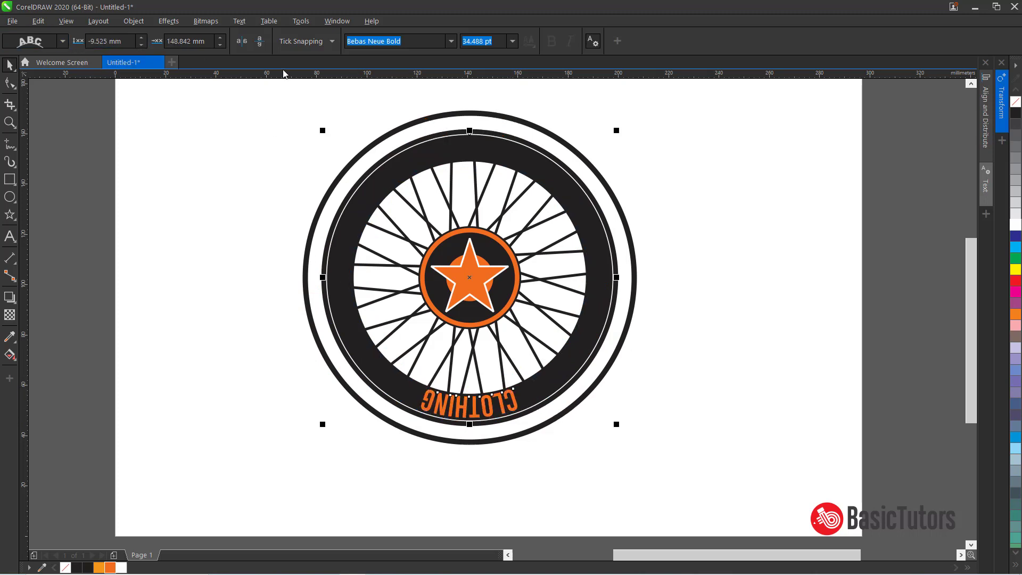
pyautogui.click(259, 41)
pyautogui.click(242, 41)
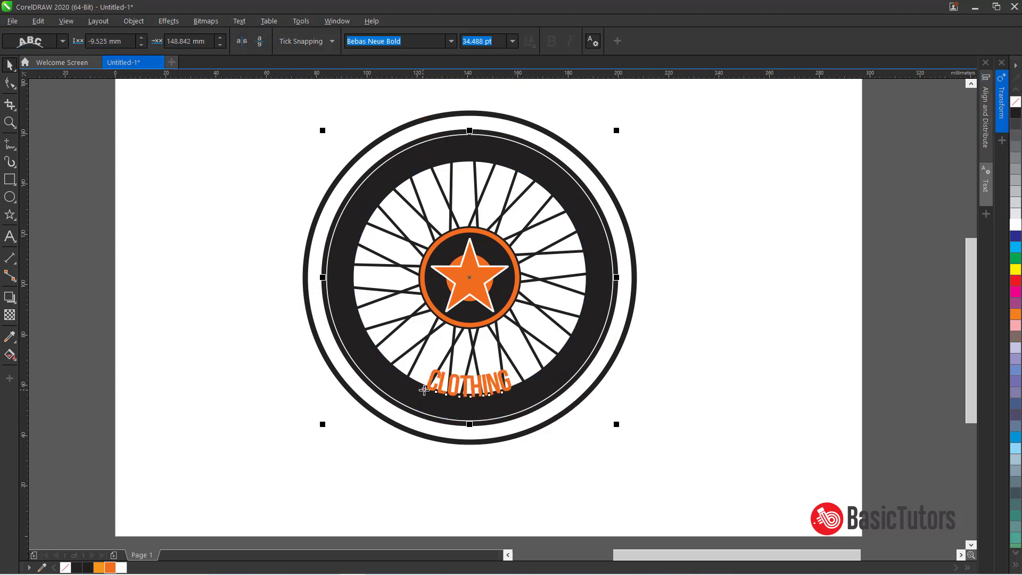
pyautogui.moveTo(424, 388); pyautogui.dragTo(436, 407)
# - Widen the letter spacing of CLOTHING to spread it along the lower tyre, and remove the guide circle's white outline
pyautogui.doubleClick(474, 407)
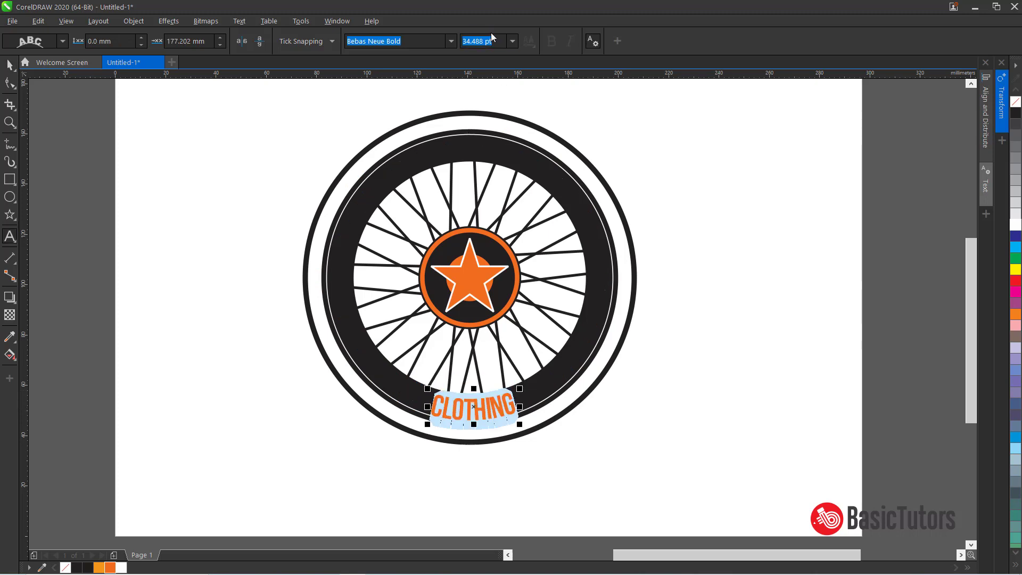
pyautogui.hotkey('ctrl', 'shift', '.')
pyautogui.hotkey('ctrl', 'shift', '.')
pyautogui.hotkey('ctrl', 'shift', '.')
pyautogui.hotkey('ctrl', 'shift', '.')
pyautogui.hotkey('ctrl', 'shift', '.')
pyautogui.hotkey('ctrl', 'shift', '.')
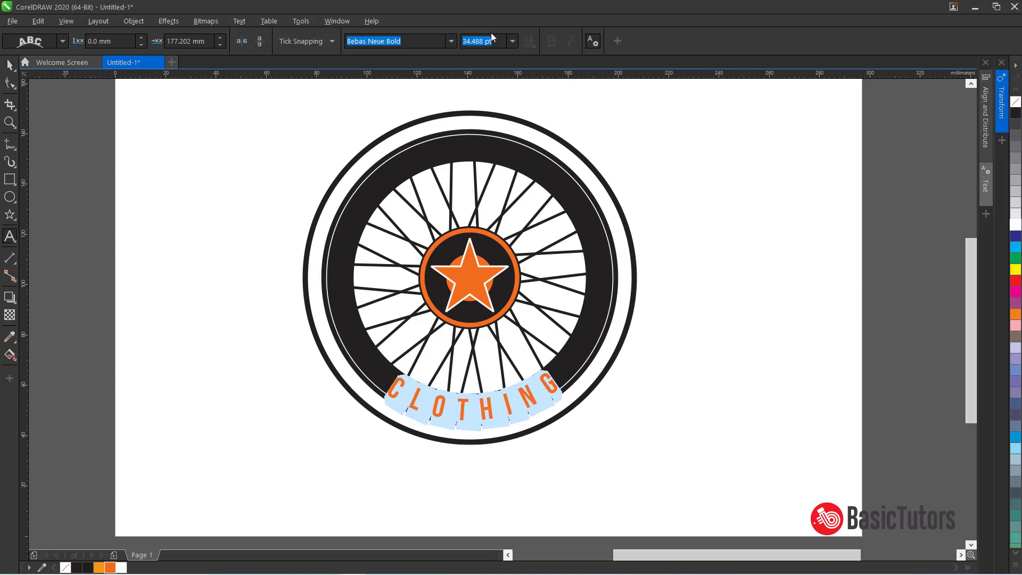
pyautogui.hotkey('ctrl', 'shift', '.')
pyautogui.hotkey('ctrl', 'shift', '.')
pyautogui.hotkey('ctrl', 'space')
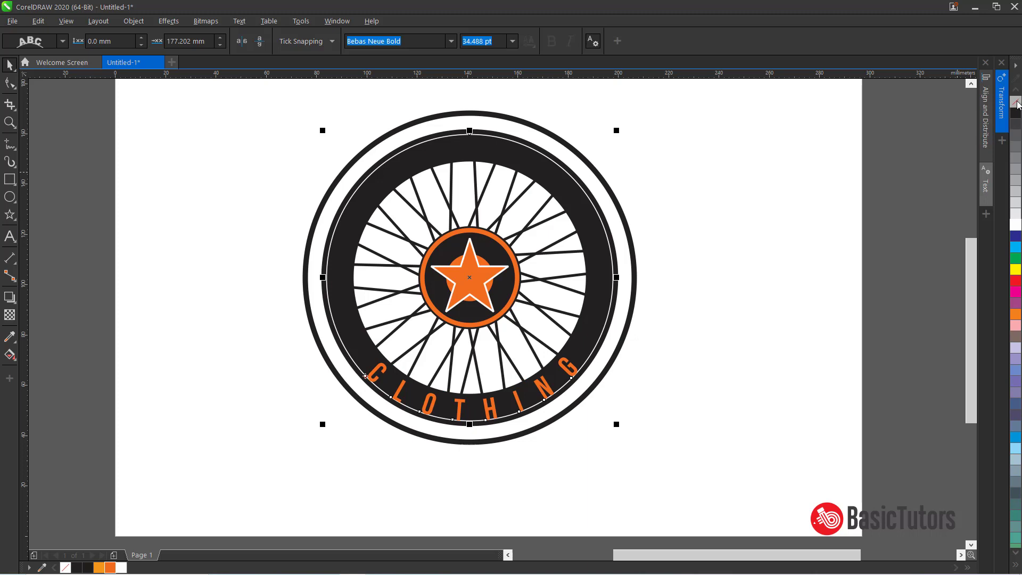
pyautogui.click(910, 202)
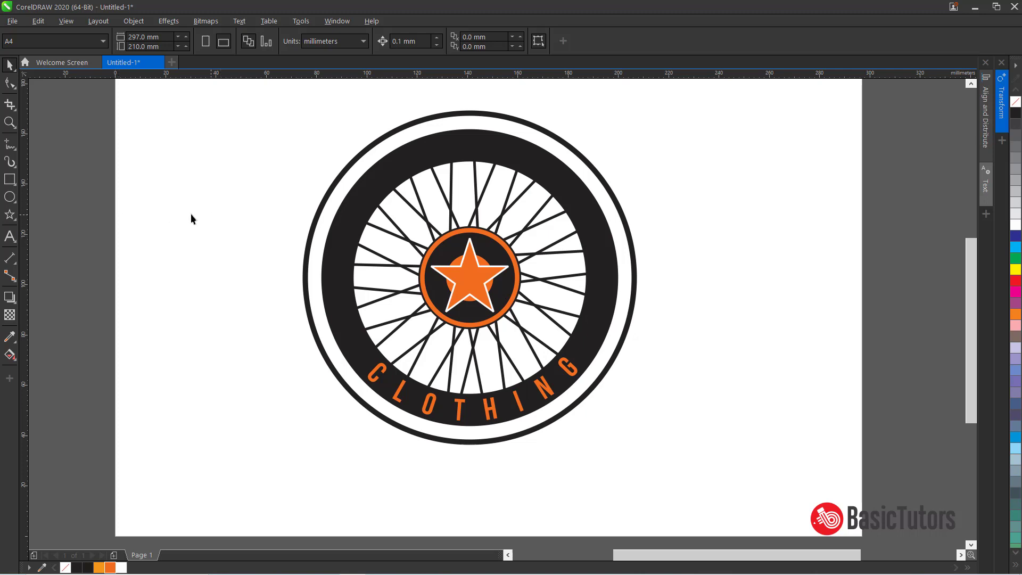
# - Draw a horizontal rectangle about 186 mm wide and 23 mm high across the wheel, extending past both sides
pyautogui.click(10, 180)
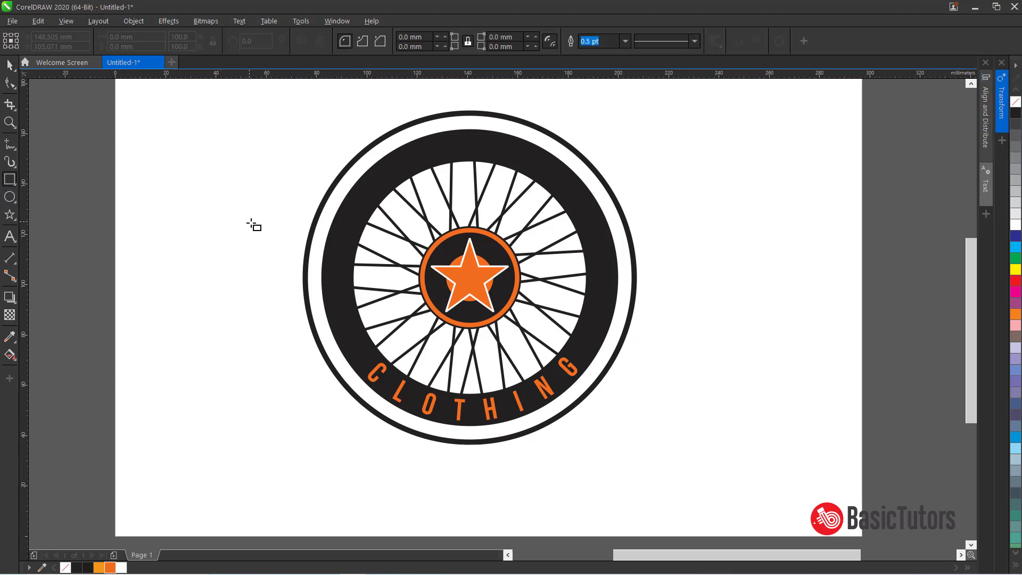
pyautogui.moveTo(284, 244); pyautogui.dragTo(687, 301)
pyautogui.moveTo(284, 272); pyautogui.dragTo(252, 275)
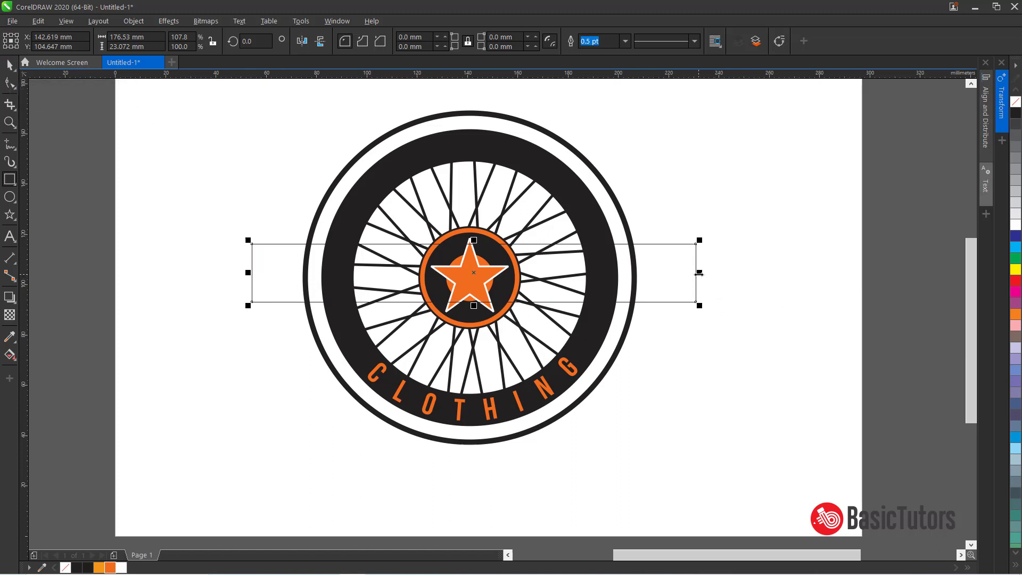
pyautogui.moveTo(699, 273); pyautogui.dragTo(723, 273)
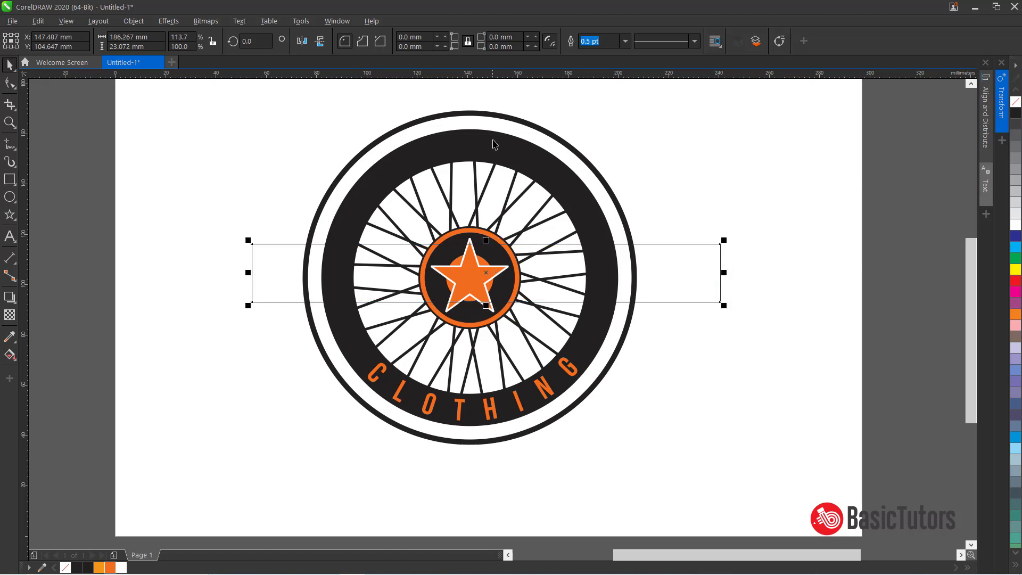
# - Centre the rectangle horizontally on the wheel's outer circle
pyautogui.keyDown('shift'); pyautogui.click(498, 113); pyautogui.keyUp('shift')
pyautogui.press('c')
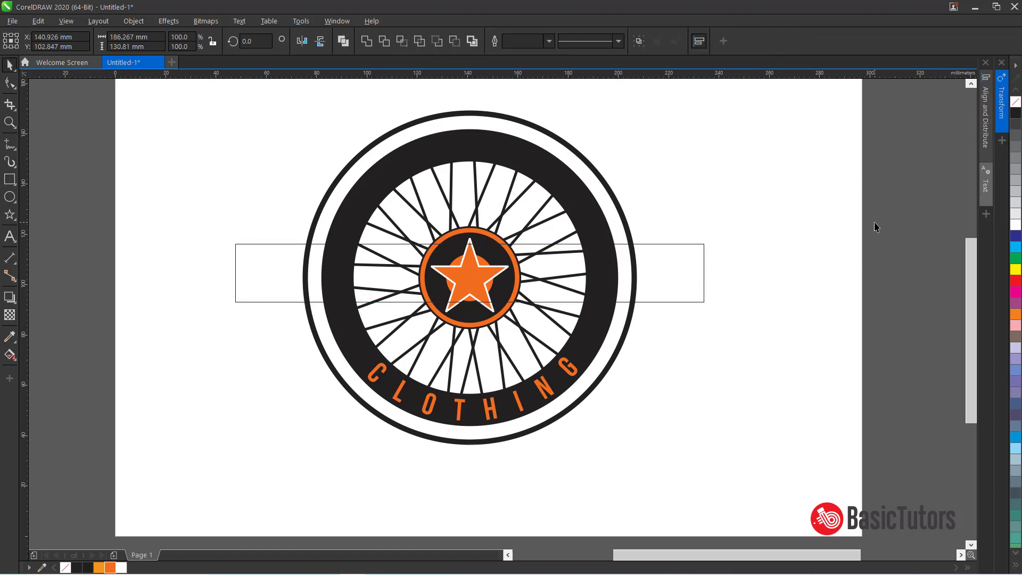
pyautogui.click(876, 227)
# - Convert the rectangle to curves and move its two lower corner nodes inward equally to form a trapezoid with a shorter base
pyautogui.click(703, 250)
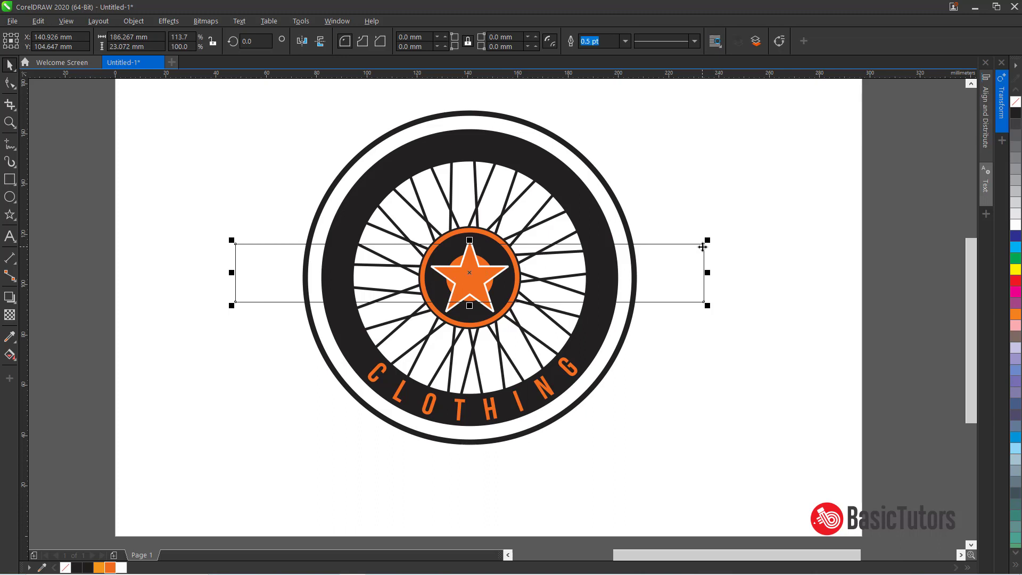
pyautogui.hotkey('ctrl', 'q')
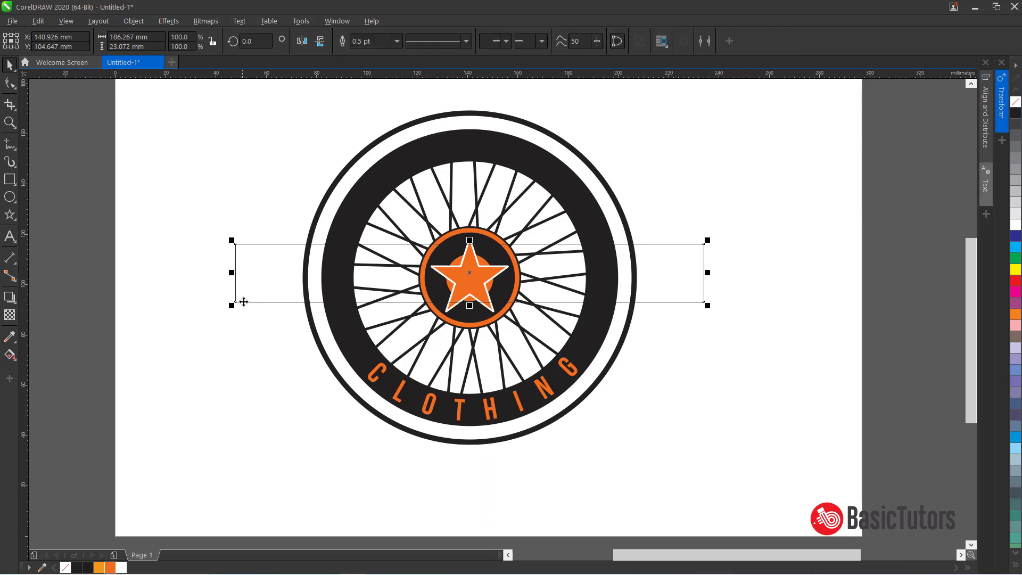
pyautogui.press('F10')
pyautogui.moveTo(216, 293); pyautogui.dragTo(778, 326)
pyautogui.click(355, 41)
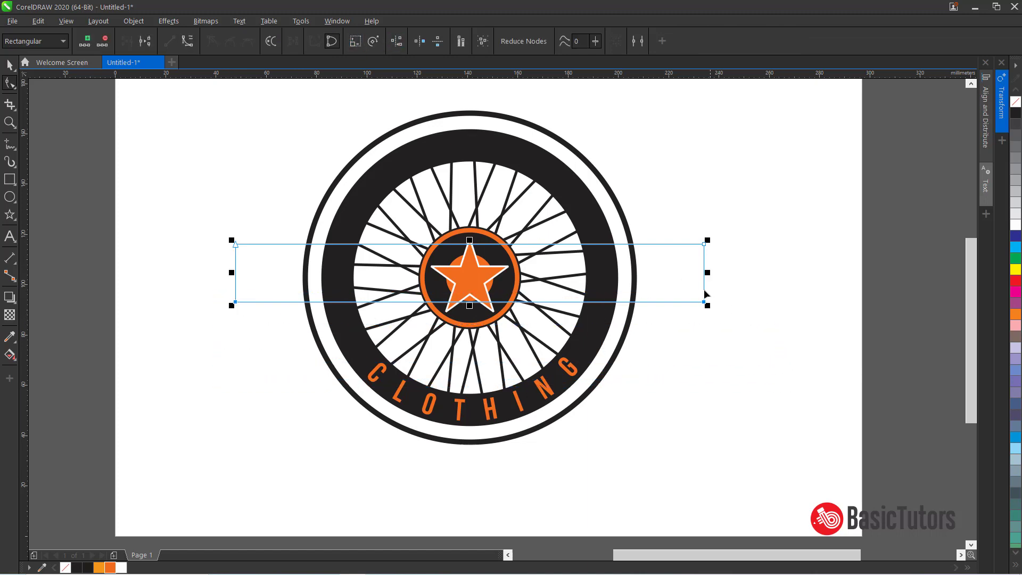
pyautogui.moveTo(708, 272); pyautogui.dragTo(681, 279)
pyautogui.click(692, 281)
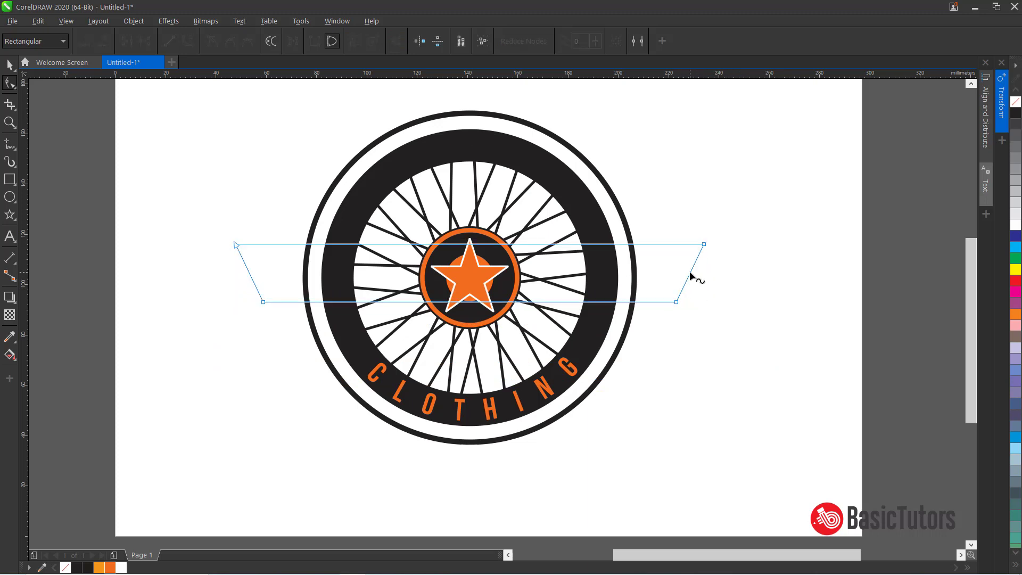
# - Convert both slanted end edges of the trapezoid to curves and bow them outward into matching rounded ends
pyautogui.rightClick(691, 270)
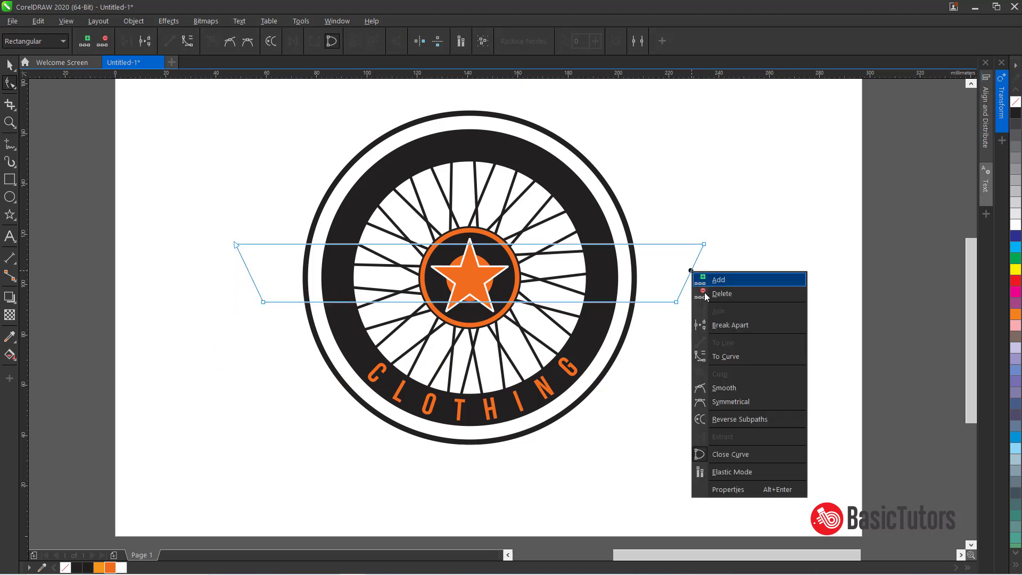
pyautogui.click(714, 356)
pyautogui.moveTo(689, 281); pyautogui.dragTo(697, 283)
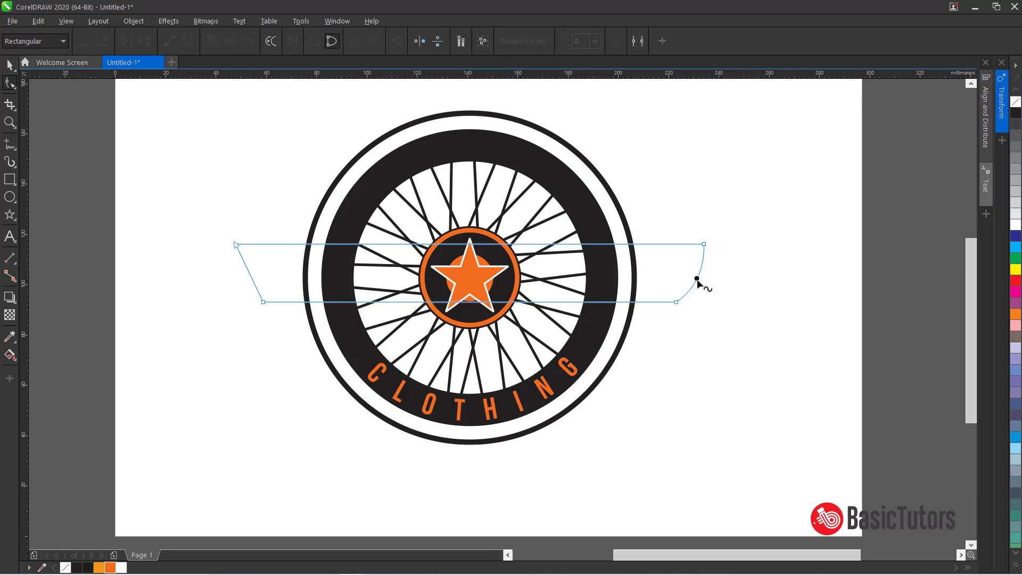
pyautogui.rightClick(248, 274)
pyautogui.click(287, 361)
pyautogui.moveTo(258, 278); pyautogui.dragTo(240, 278)
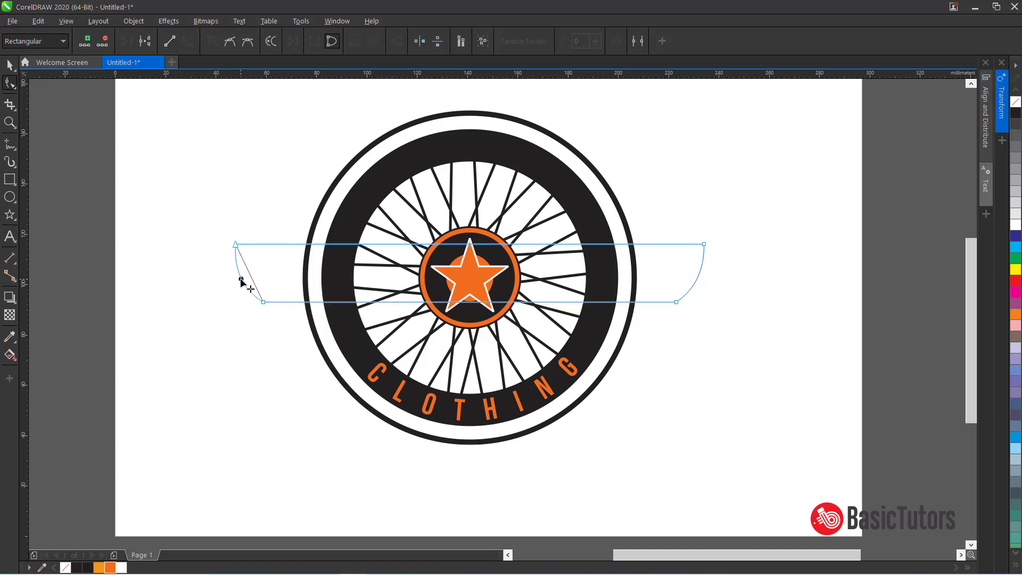
pyautogui.press('space')
pyautogui.click(257, 375)
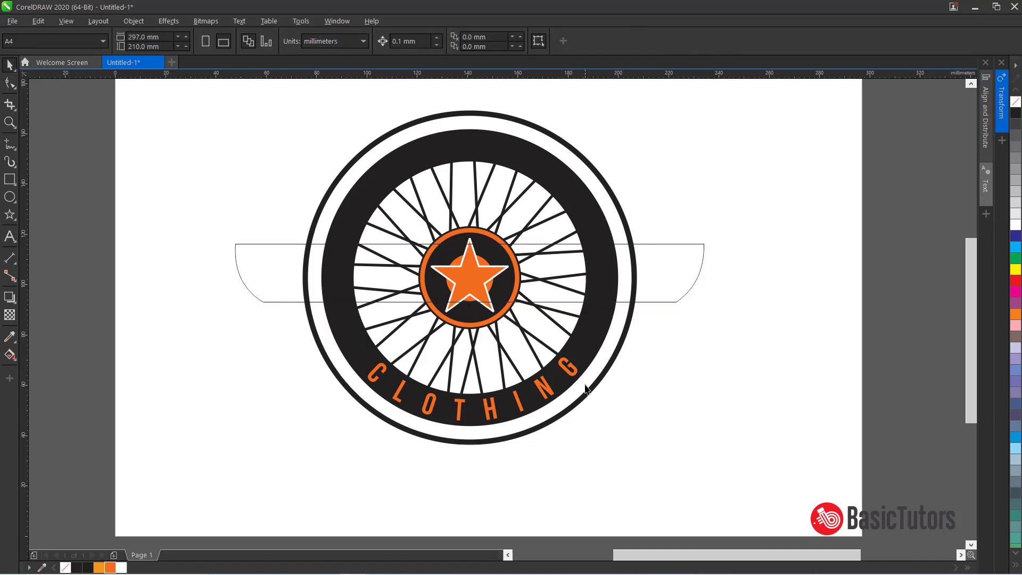
# - Fill the round-ended banner shape with orange
pyautogui.click(286, 301)
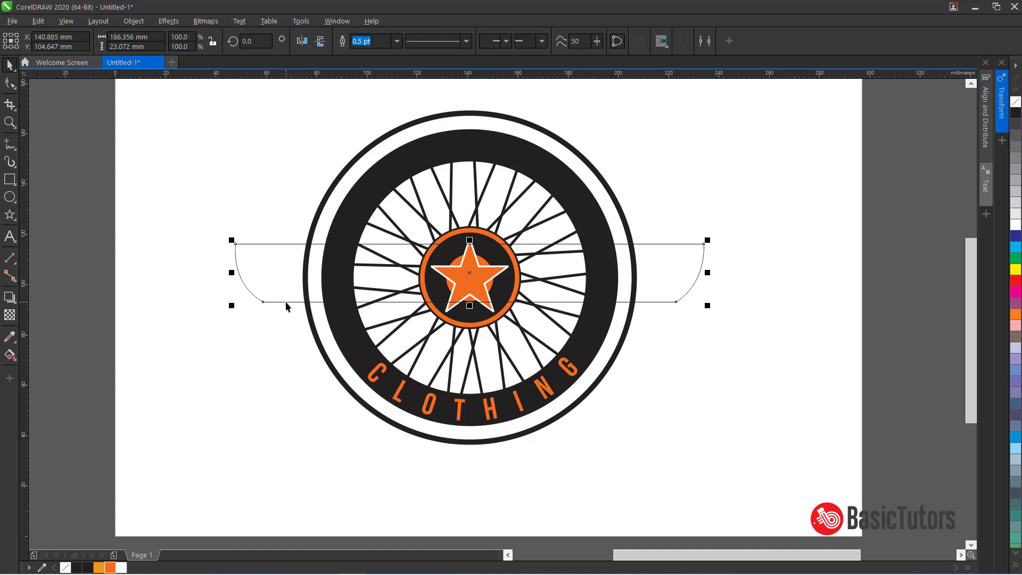
pyautogui.press('F10')
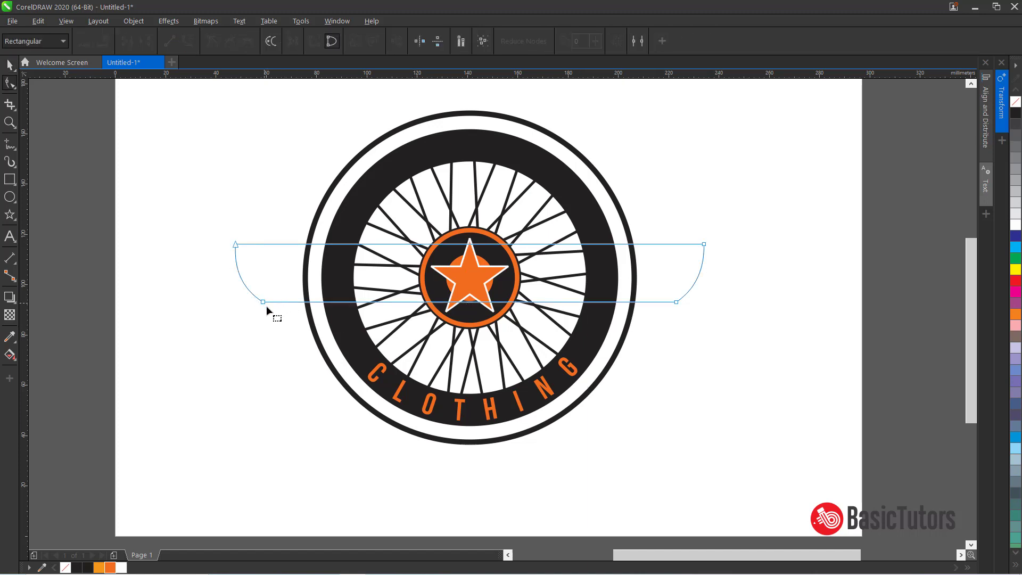
pyautogui.press('space')
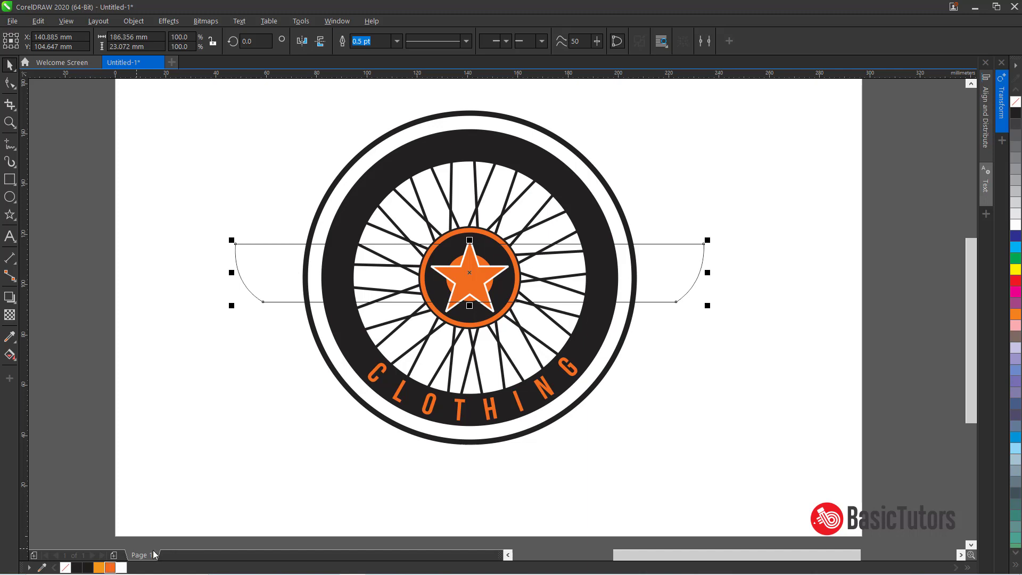
pyautogui.click(115, 567)
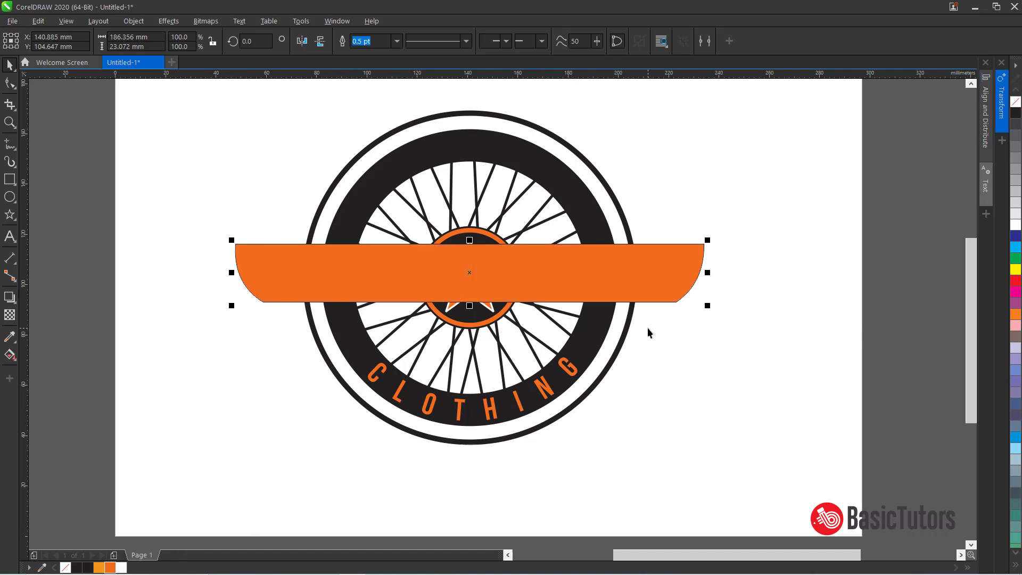
# - Reorder the orange banner so it lies in front of the tyre and spokes but behind the hub and star
pyautogui.hotkey('shift', 'pagedown')
pyautogui.press('pagedown')
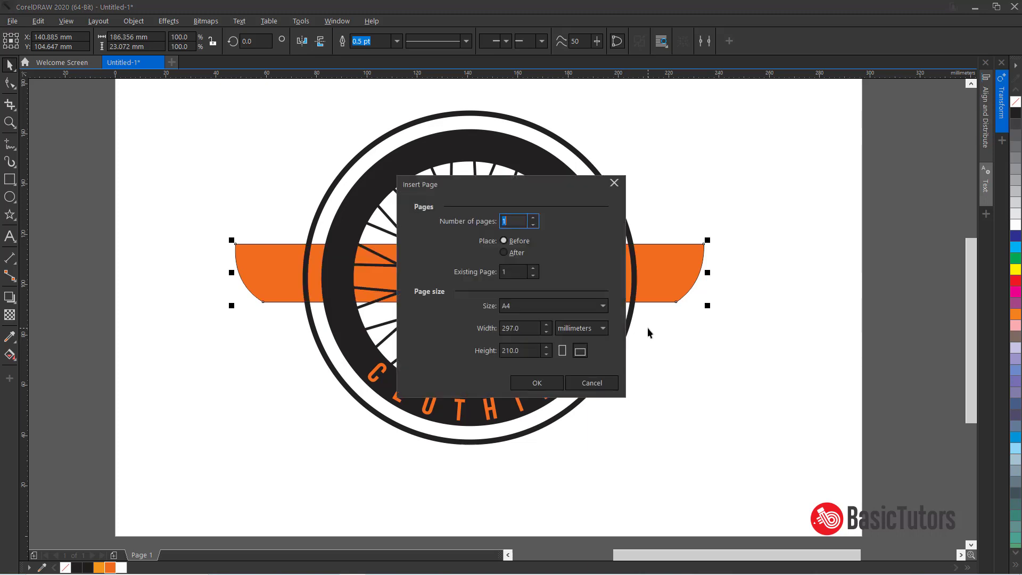
pyautogui.press('Escape')
pyautogui.hotkey('ctrl', 'pageup')
pyautogui.hotkey('ctrl', 'pageup')
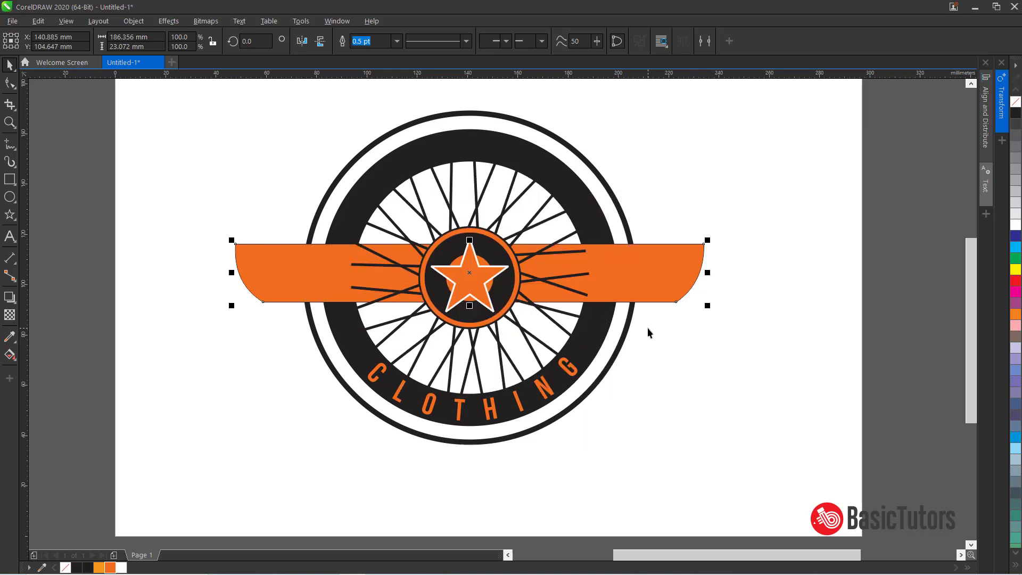
pyautogui.hotkey('ctrl', 'pageup')
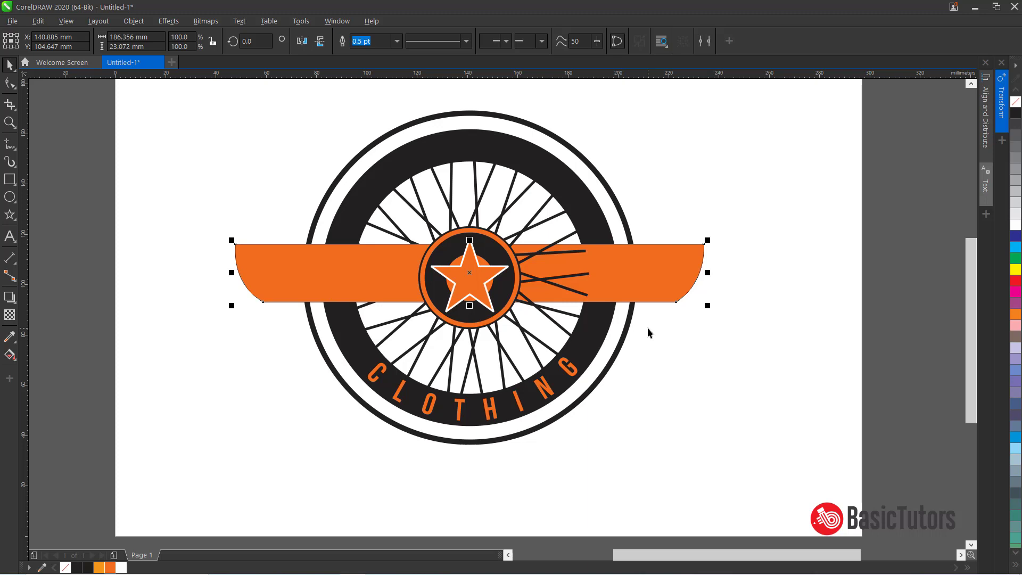
pyautogui.hotkey('ctrl', 'pageup')
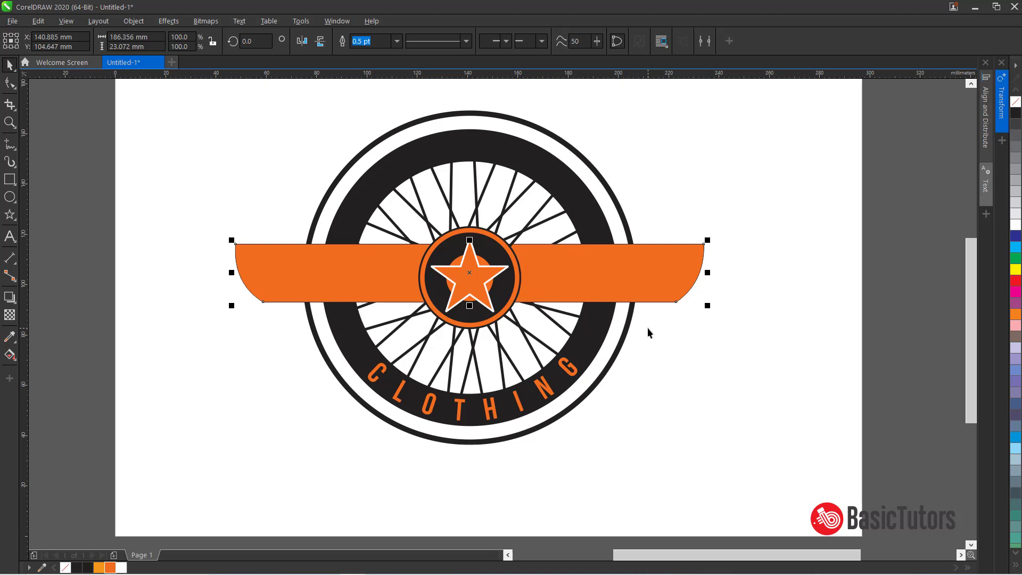
pyautogui.click(725, 357)
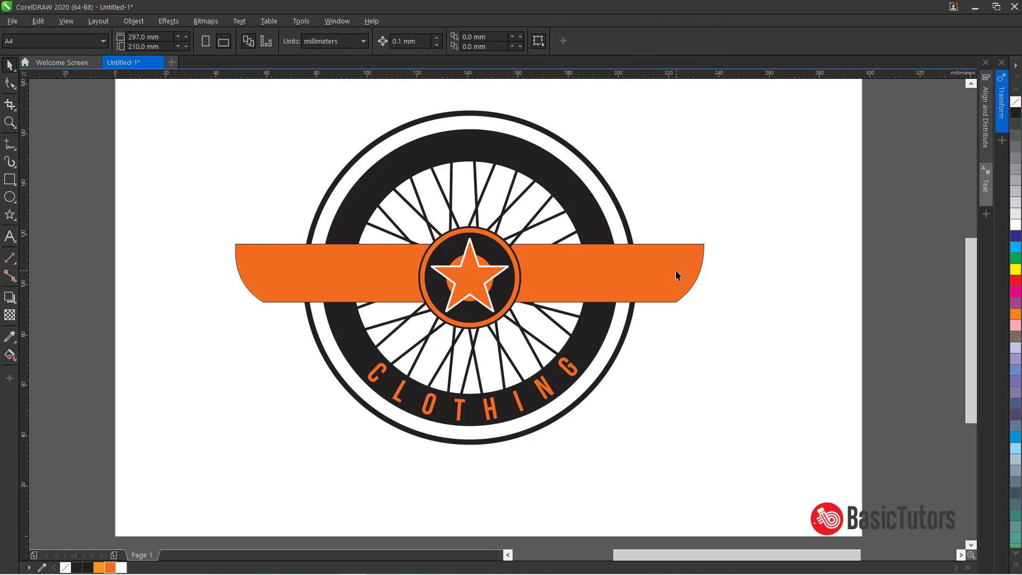
# - Make a proportionally smaller copy of the banner about 142 mm wide and place it directly against the banner's lower edge
pyautogui.click(676, 269)
pyautogui.moveTo(462, 270); pyautogui.dragTo(463, 326)
pyautogui.moveTo(710, 365); pyautogui.dragTo(663, 350)
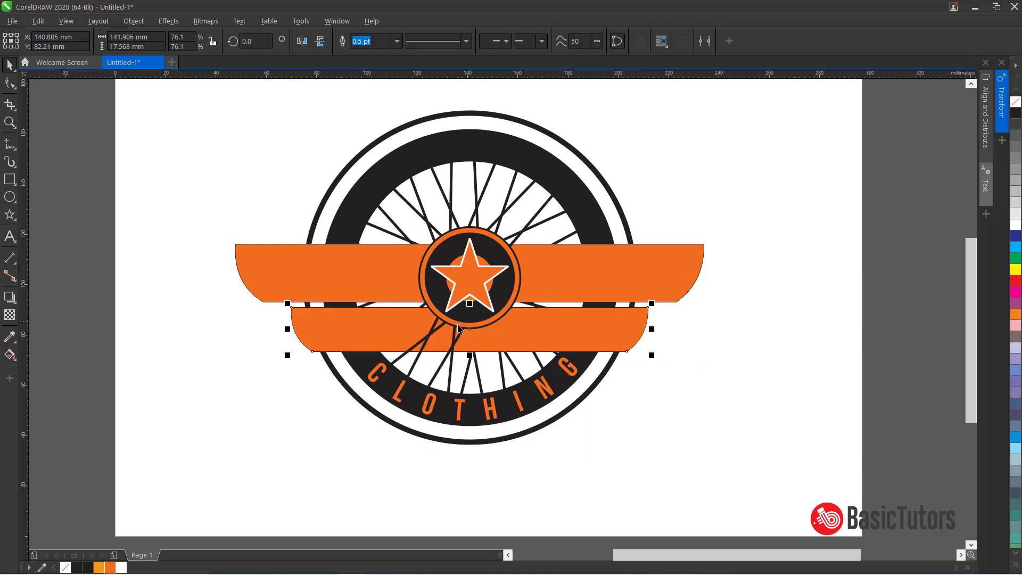
pyautogui.moveTo(469, 327); pyautogui.dragTo(457, 324)
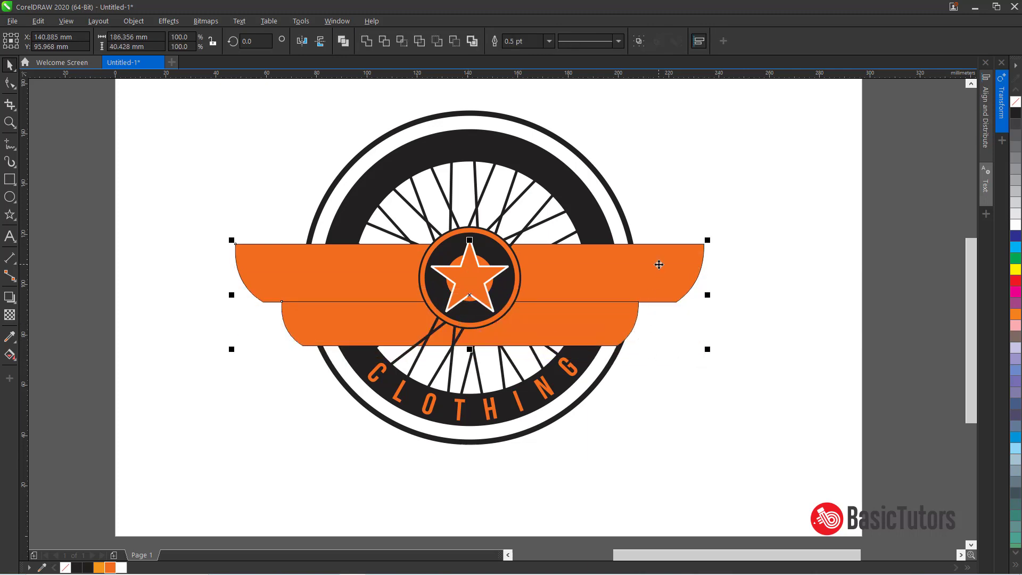
# - Resize the lower band, centred under the banner, to about 165 mm wide and 14 mm high
pyautogui.moveTo(644, 323); pyautogui.dragTo(679, 321)
pyautogui.click(741, 313)
pyautogui.click(639, 330)
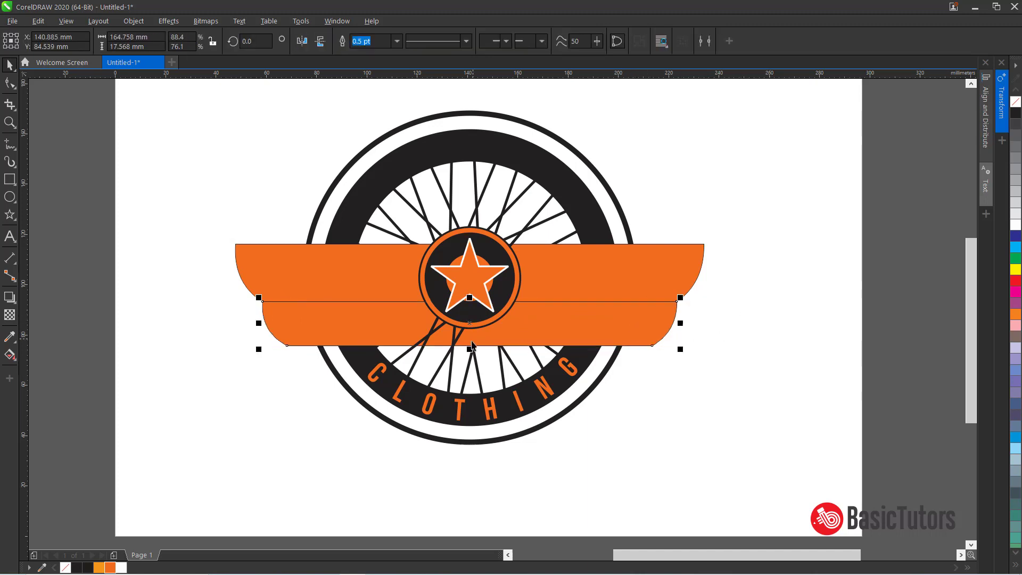
pyautogui.moveTo(469, 349); pyautogui.dragTo(468, 339)
pyautogui.click(724, 369)
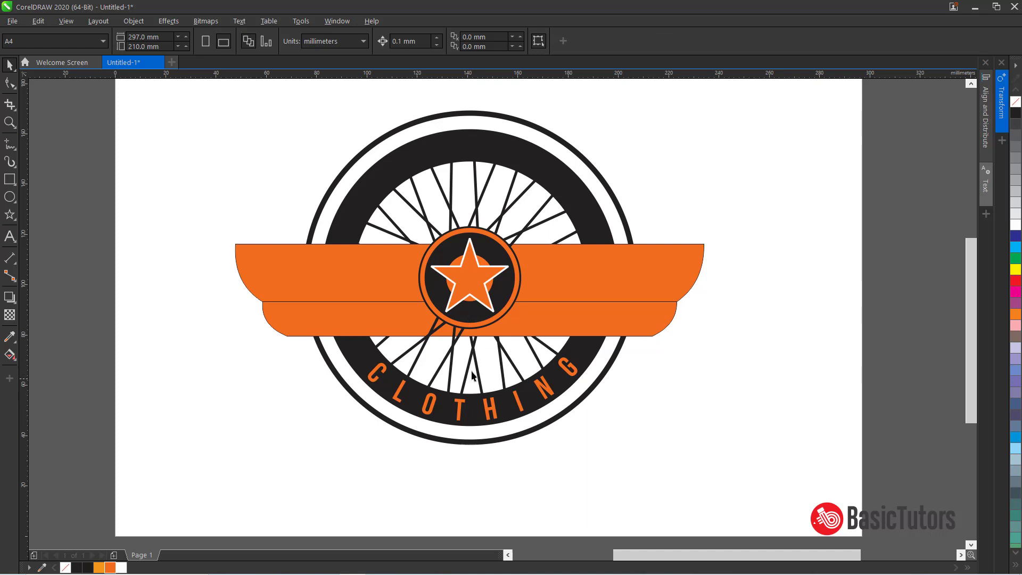
# - Copy the second band directly beneath itself and narrow the copy so its upper corners meet the lower corners above
pyautogui.click(330, 319)
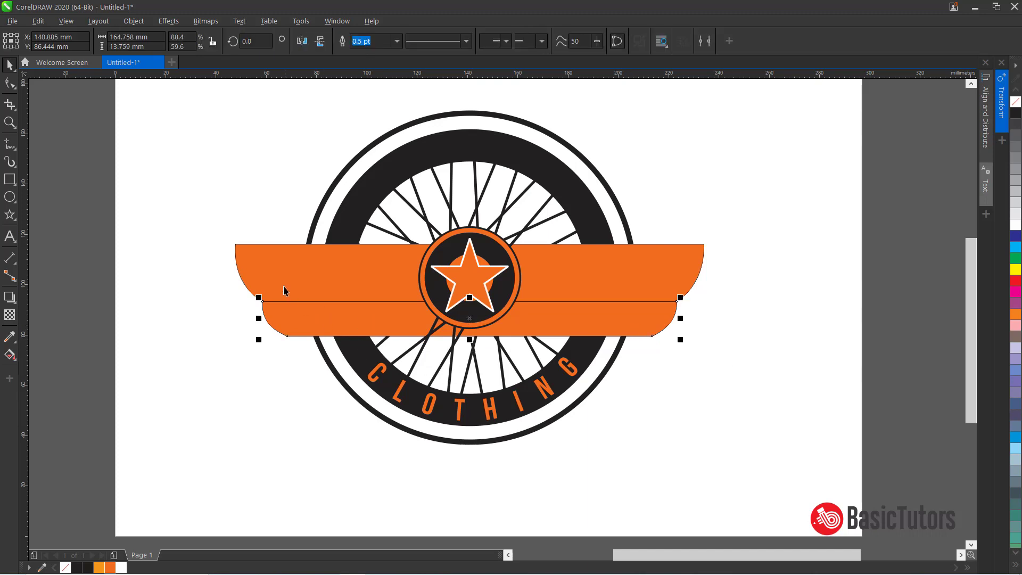
pyautogui.moveTo(470, 319); pyautogui.dragTo(472, 354)
pyautogui.rightClick(471, 354)
pyautogui.moveTo(680, 352); pyautogui.dragTo(658, 352)
pyautogui.click(702, 365)
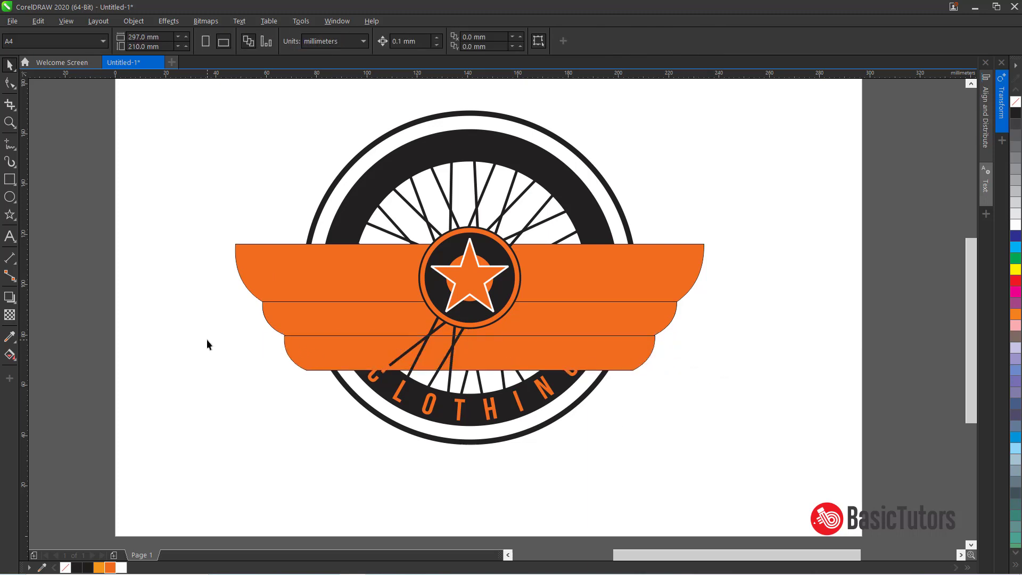
# - Move the three stacked bands up over the hub, compress them to about 32 mm high, and weld them into one wing shape
pyautogui.click(294, 355)
pyautogui.keyDown('shift'); pyautogui.click(264, 277); pyautogui.keyUp('shift')
pyautogui.moveTo(468, 310); pyautogui.dragTo(472, 275)
pyautogui.moveTo(474, 207); pyautogui.dragTo(474, 235)
pyautogui.moveTo(473, 340); pyautogui.dragTo(475, 320)
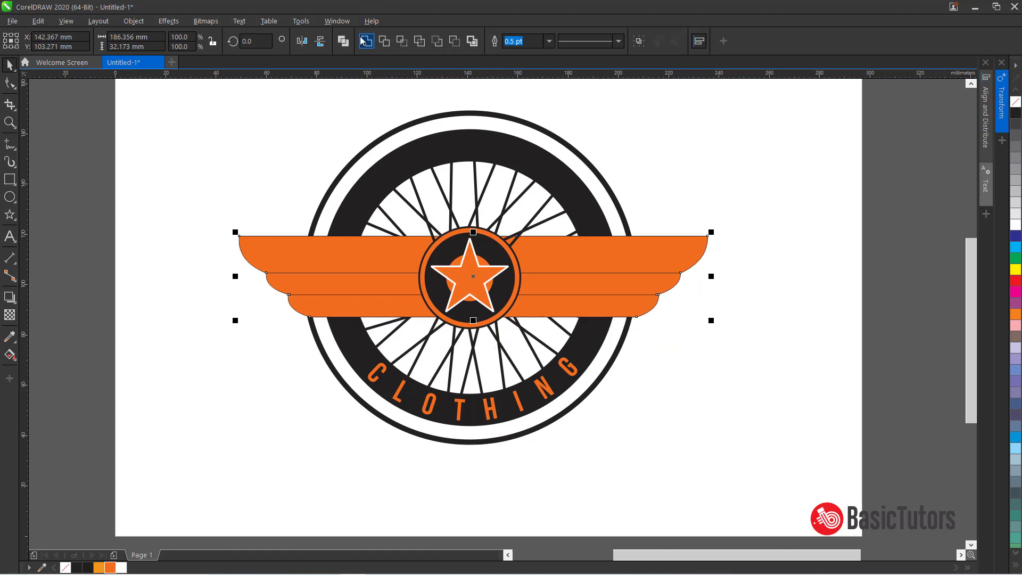
pyautogui.press('Escape')
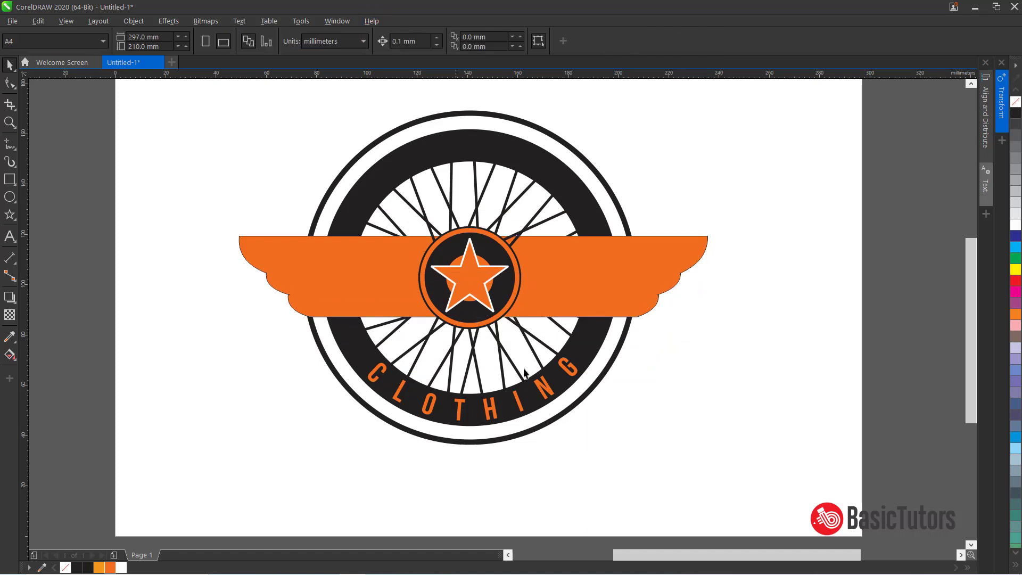
# - Set the welded wing shape's outline width to 3 pt
pyautogui.click(632, 292)
pyautogui.click(369, 41)
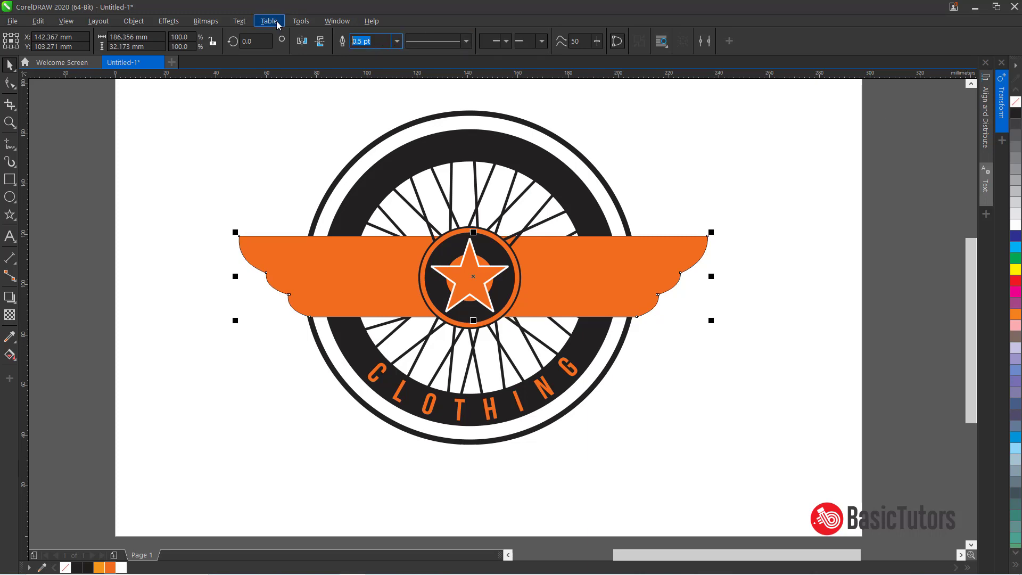
pyautogui.write('3')
pyautogui.press('Return')
pyautogui.click(718, 378)
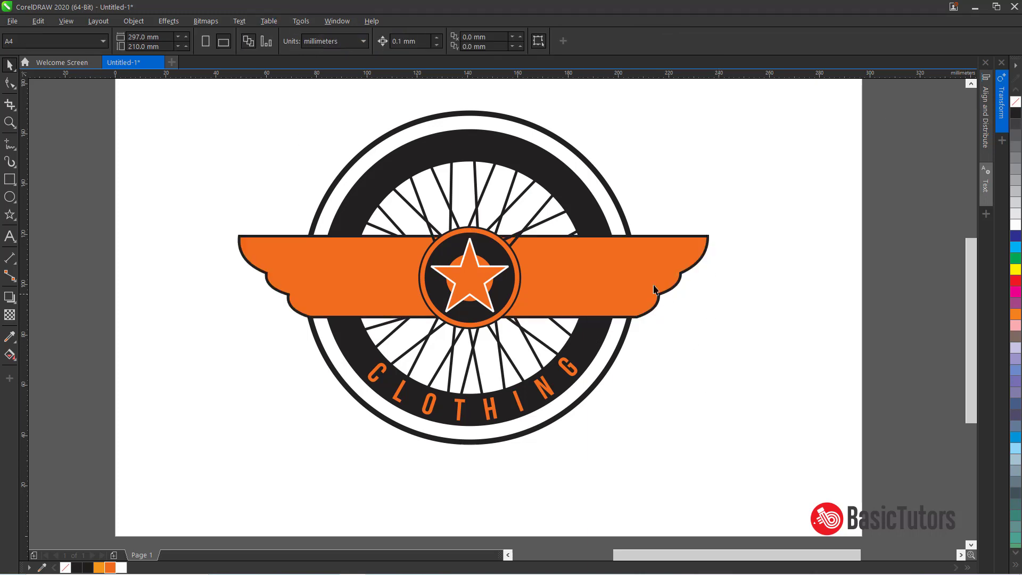
# - Try to add an inward contour to the wing shape
pyautogui.click(643, 269)
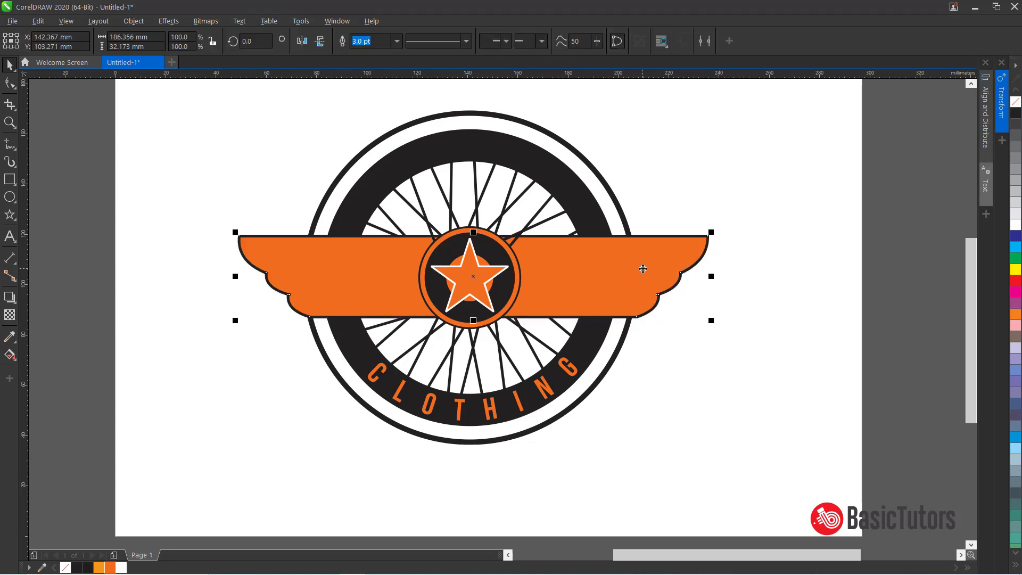
pyautogui.click(10, 298)
pyautogui.click(32, 314)
pyautogui.moveTo(242, 240)
pyautogui.mouseDown()
pyautogui.moveTo(269, 246)
pyautogui.moveTo(258, 240)
pyautogui.mouseUp()
pyautogui.hotkey('ctrl', 'z')
# - Create a smaller concentric copy of the wing shape inside it, about 163 mm wide and 22 mm high
pyautogui.press('space')
pyautogui.moveTo(711, 233); pyautogui.dragTo(677, 238)
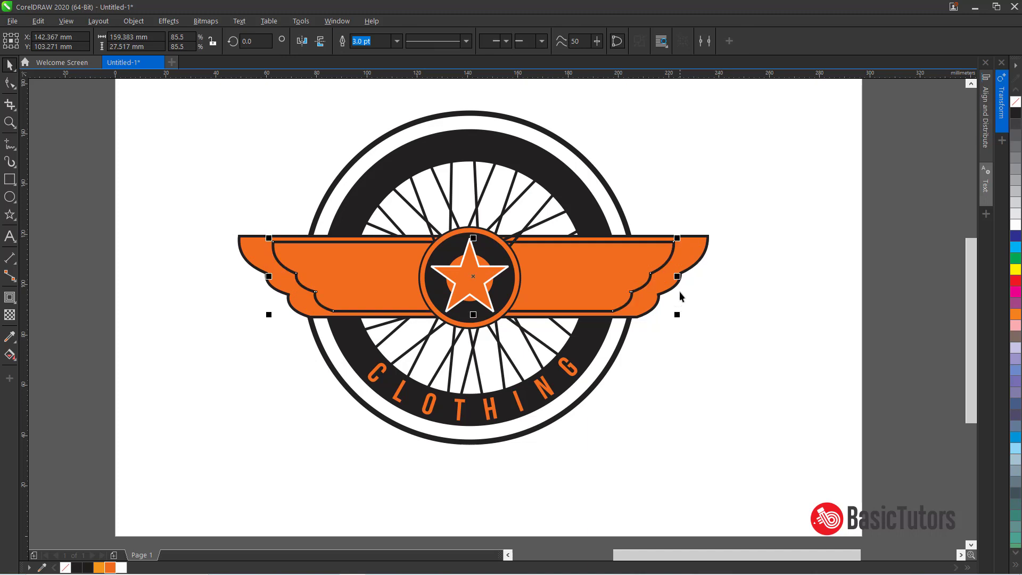
pyautogui.click(677, 276)
pyautogui.moveTo(473, 238); pyautogui.dragTo(473, 245)
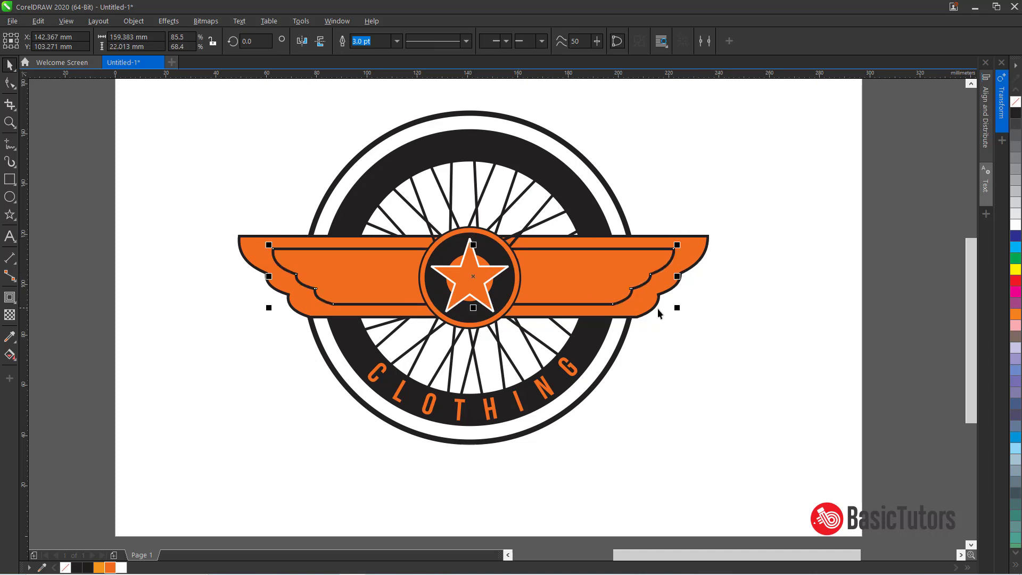
pyautogui.moveTo(677, 277); pyautogui.dragTo(684, 275)
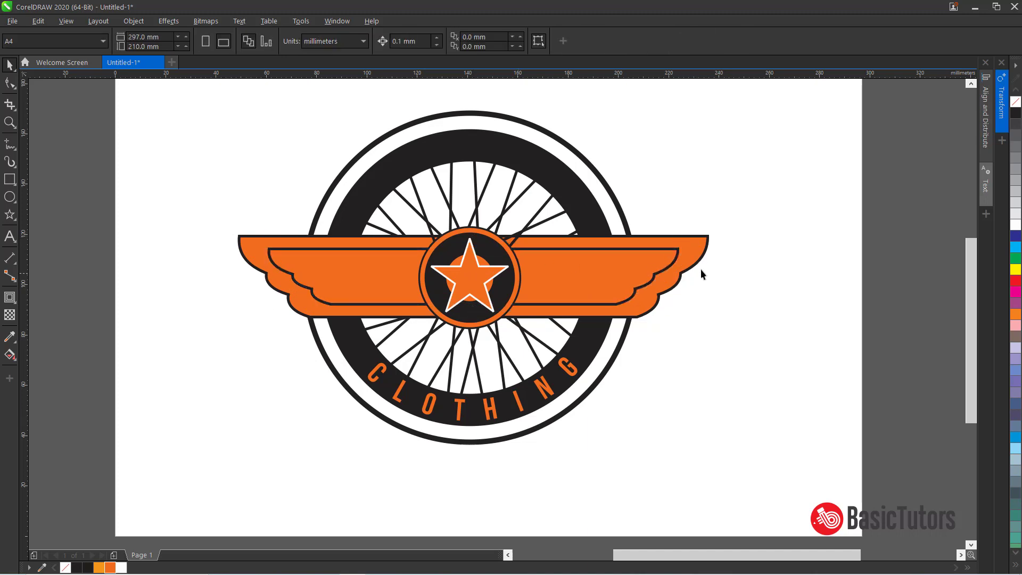
# - Set the inner wing shape's outline width to 7 pt
pyautogui.write('5')
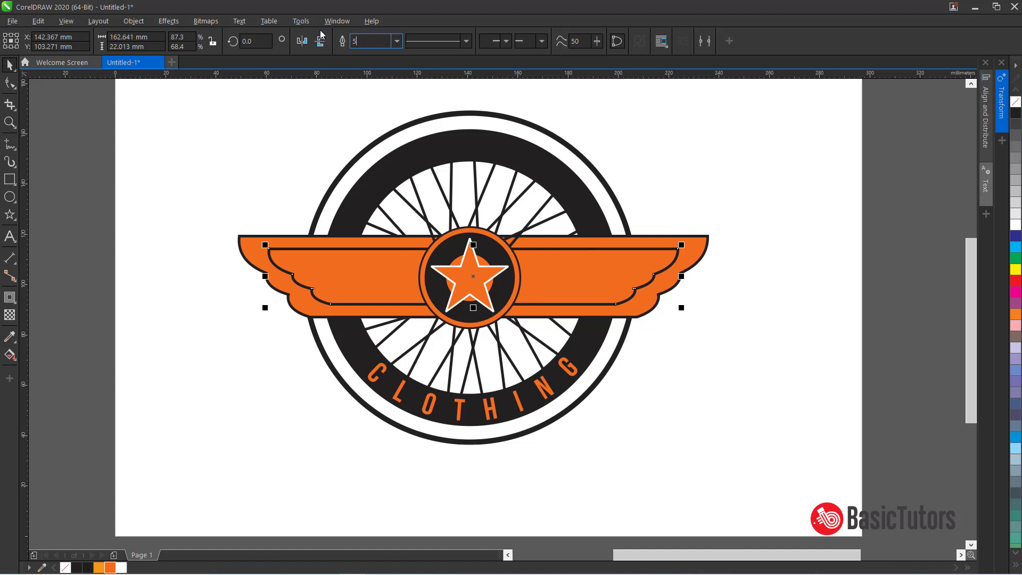
pyautogui.press('Return')
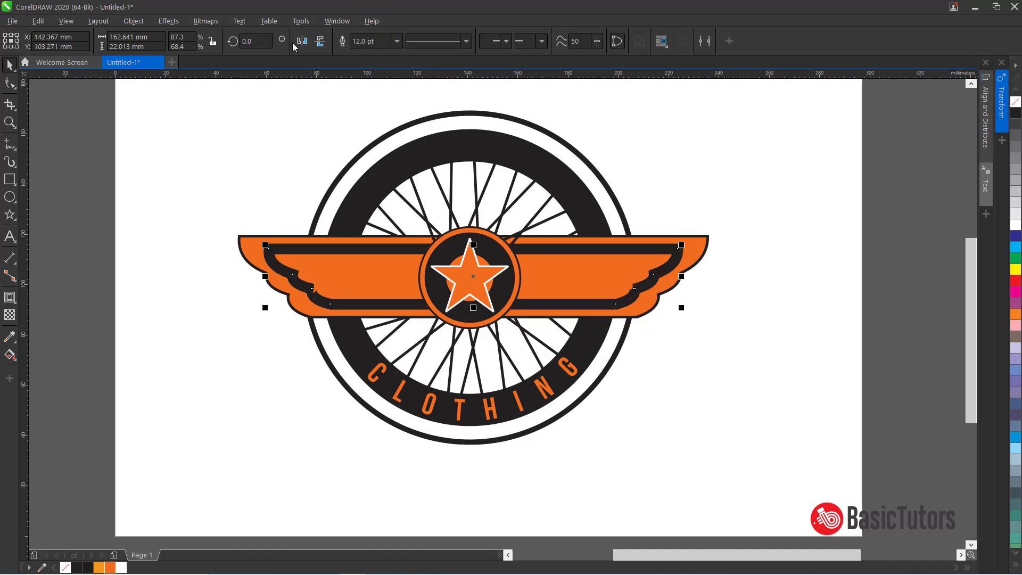
pyautogui.click(685, 325)
pyautogui.click(666, 280)
pyautogui.click(370, 41)
pyautogui.write('7')
pyautogui.press('Return')
pyautogui.click(218, 361)
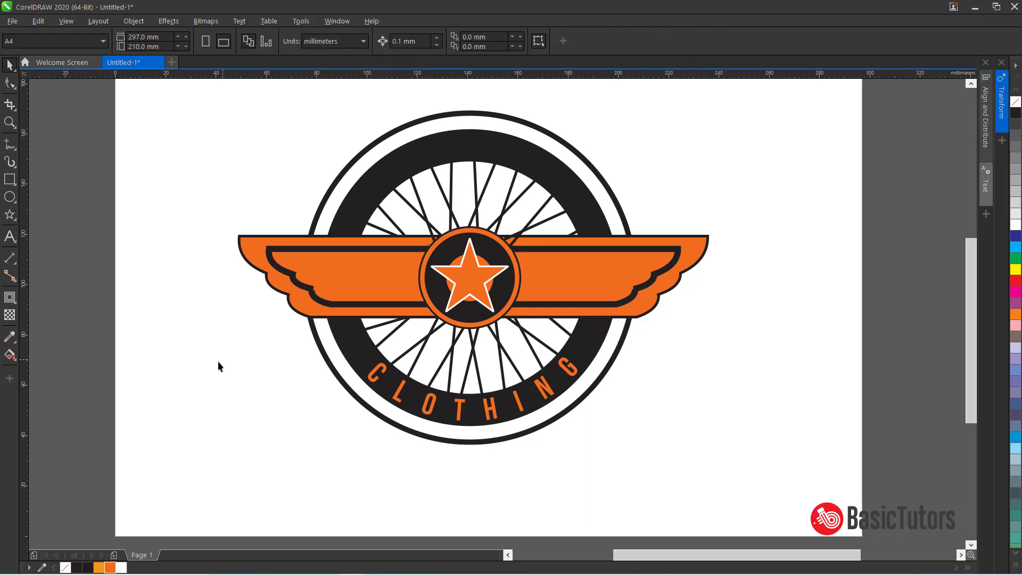
# - Draw a straight horizontal line about 146 mm long across the inner wing, between its upper side notches
pyautogui.click(10, 144)
pyautogui.click(286, 275)
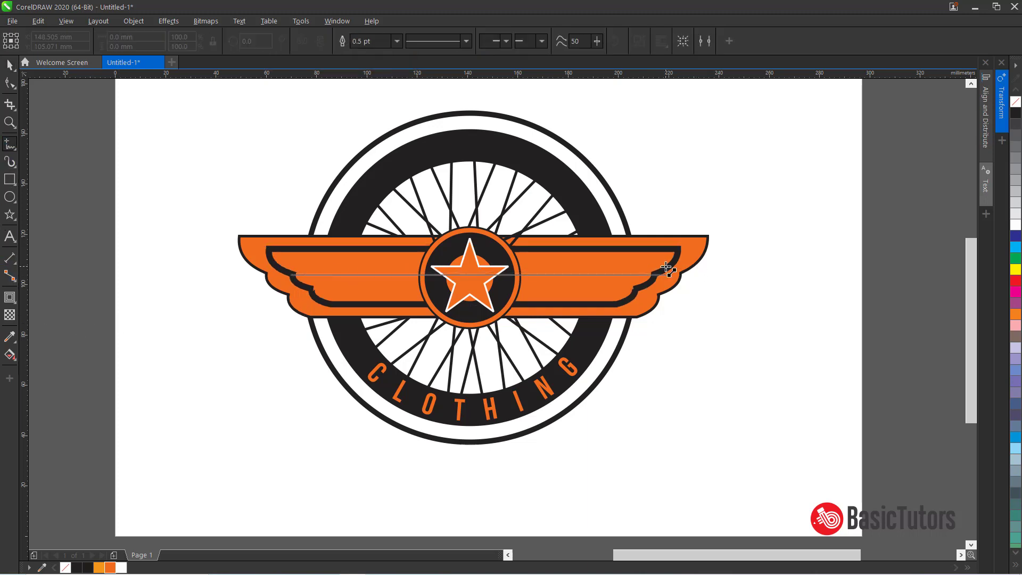
pyautogui.click(661, 274)
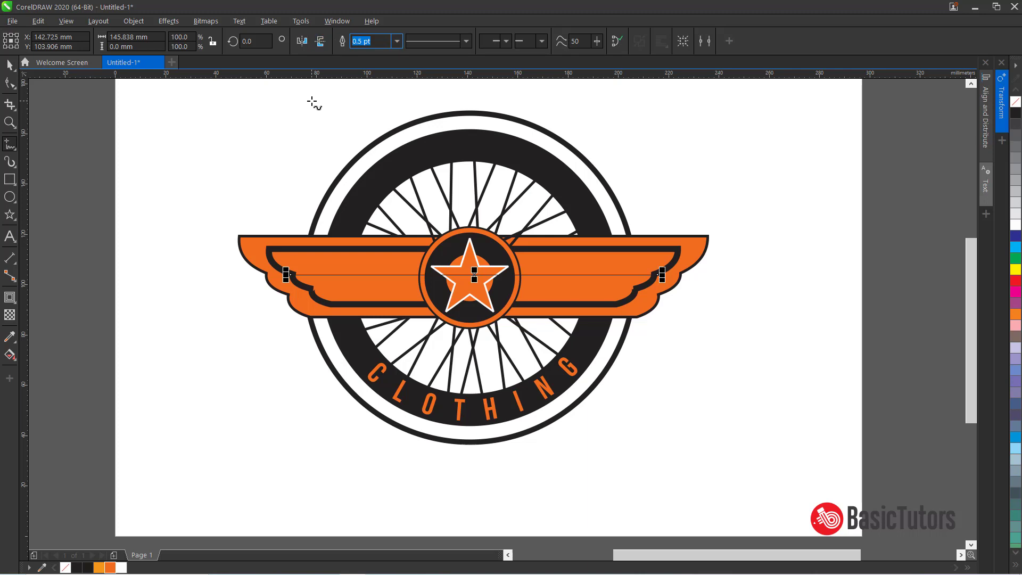
# - Set the horizontal line's width to 4 pt and nudge it up by 0.5 mm
pyautogui.write('4')
pyautogui.press('Return')
pyautogui.press('space')
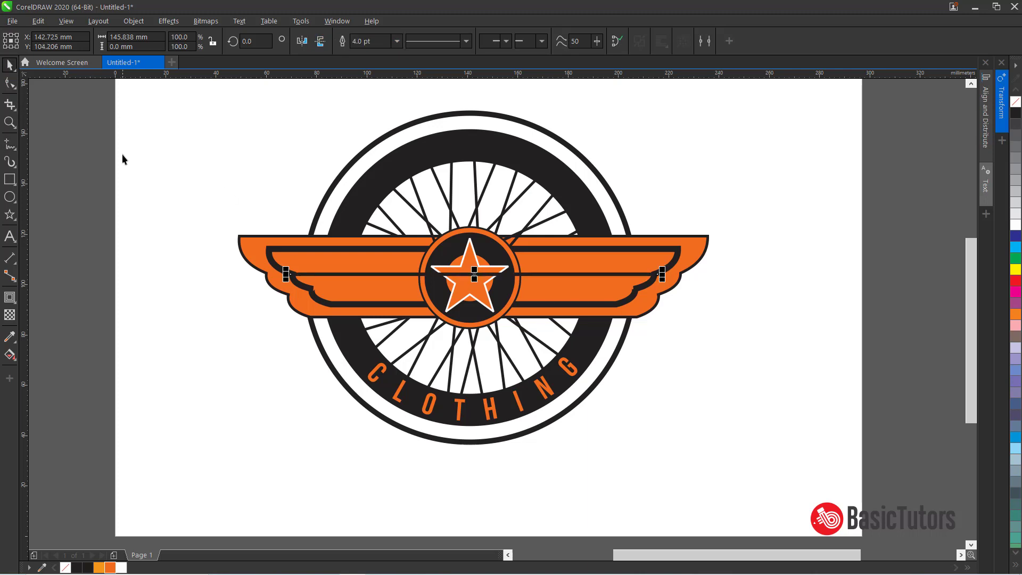
pyautogui.press('Up')
pyautogui.press('Up')
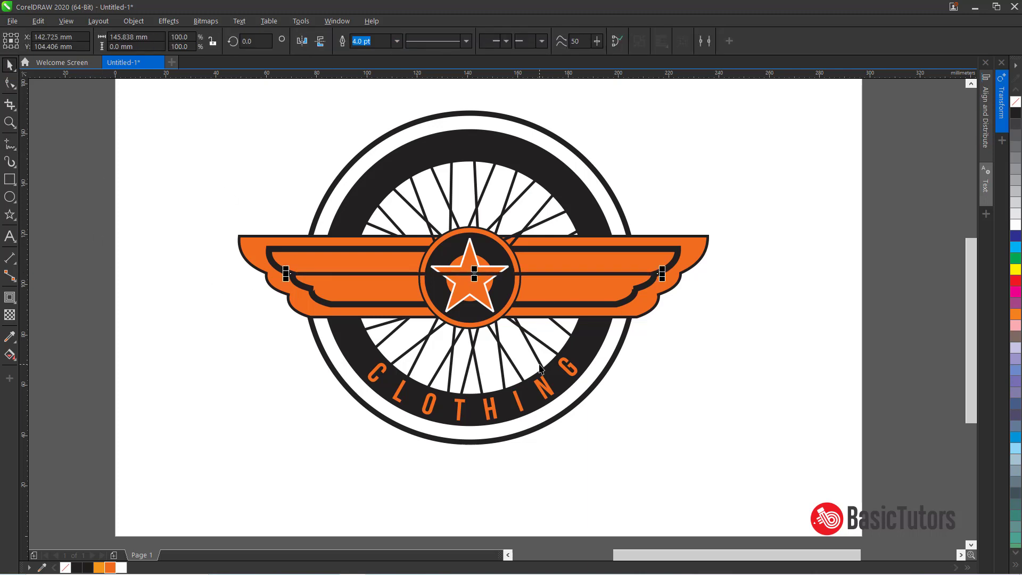
# - Add a shorter copy of the line between the inner wing's lower side notches, with both lines stacked behind the hub
pyautogui.moveTo(473, 275); pyautogui.dragTo(473, 296)
pyautogui.moveTo(664, 288); pyautogui.dragTo(640, 288)
pyautogui.click(799, 402)
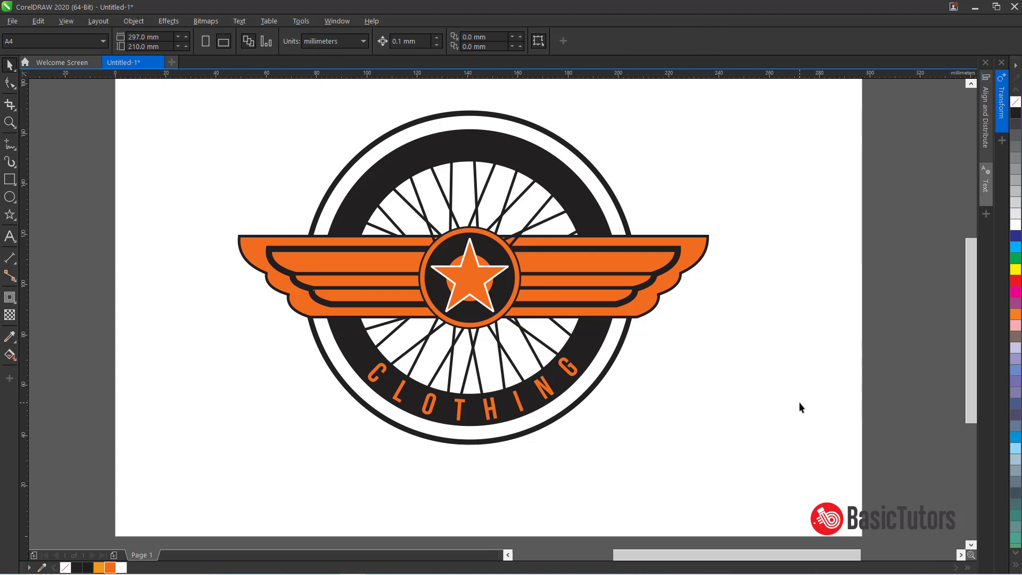
# - Narrow the outer wing shape symmetrically to about 180 mm wide and lower its top edge to about 31 mm high
pyautogui.click(707, 256)
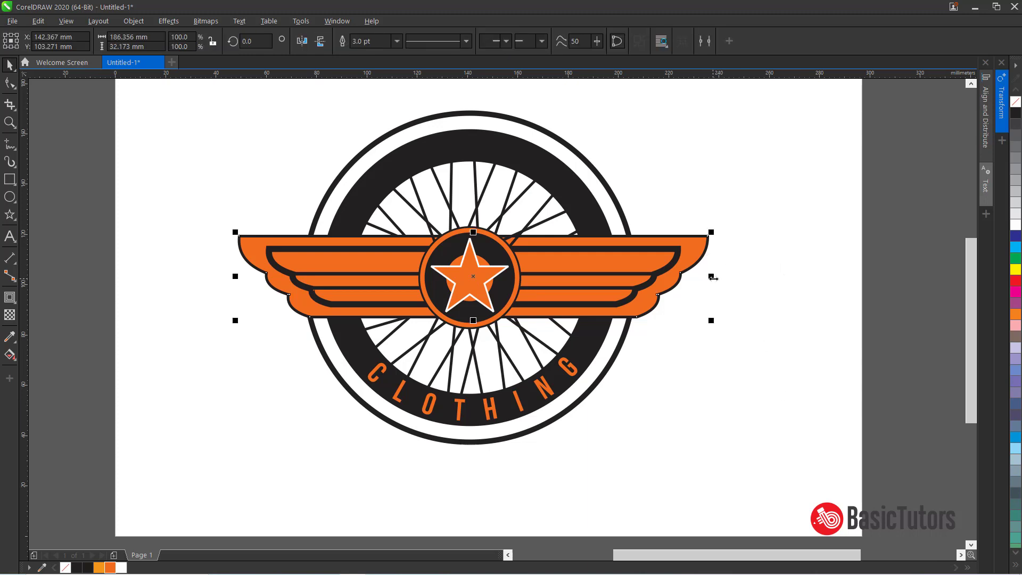
pyautogui.moveTo(712, 277); pyautogui.dragTo(702, 277)
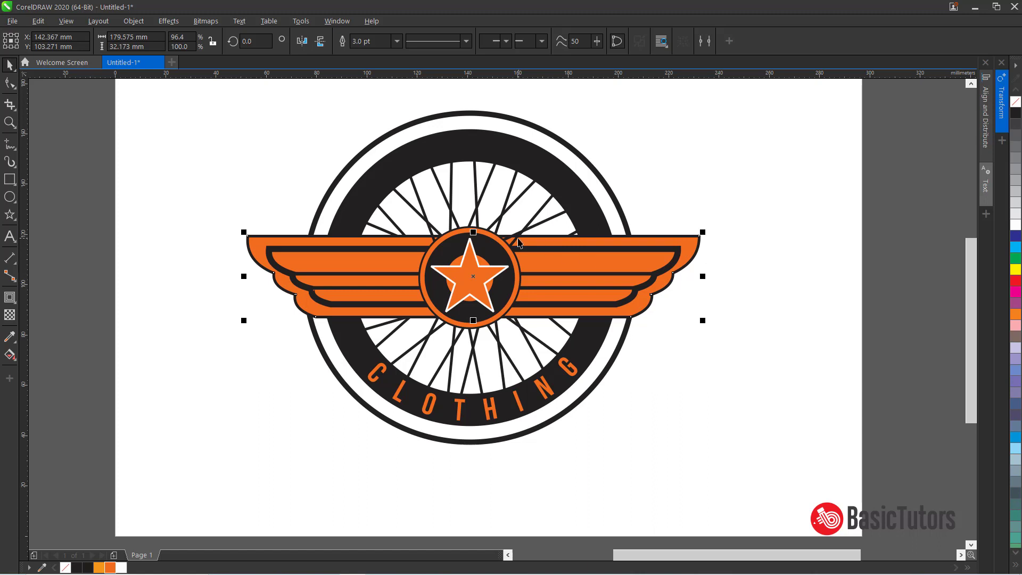
pyautogui.moveTo(473, 231); pyautogui.dragTo(473, 235)
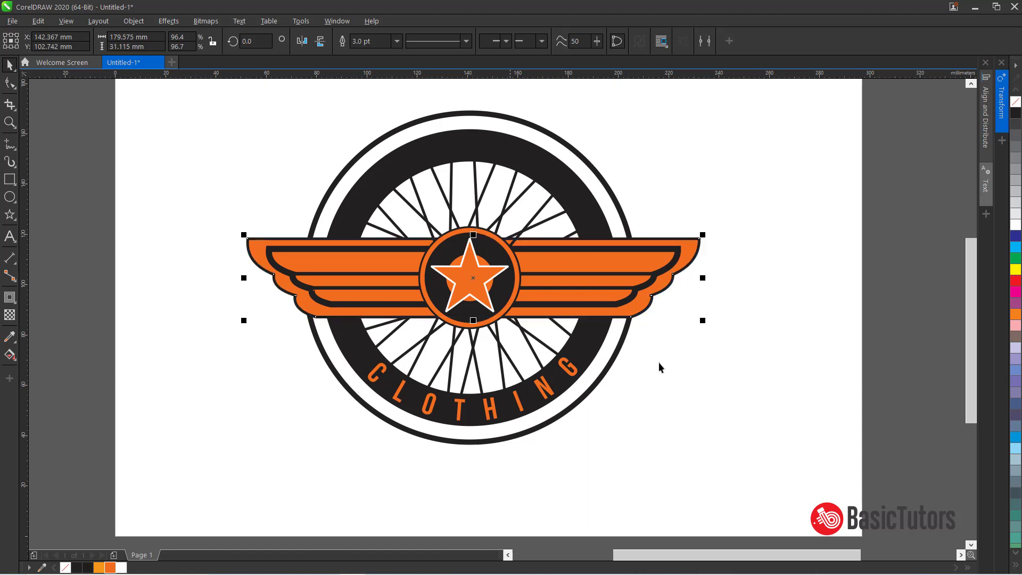
pyautogui.click(749, 353)
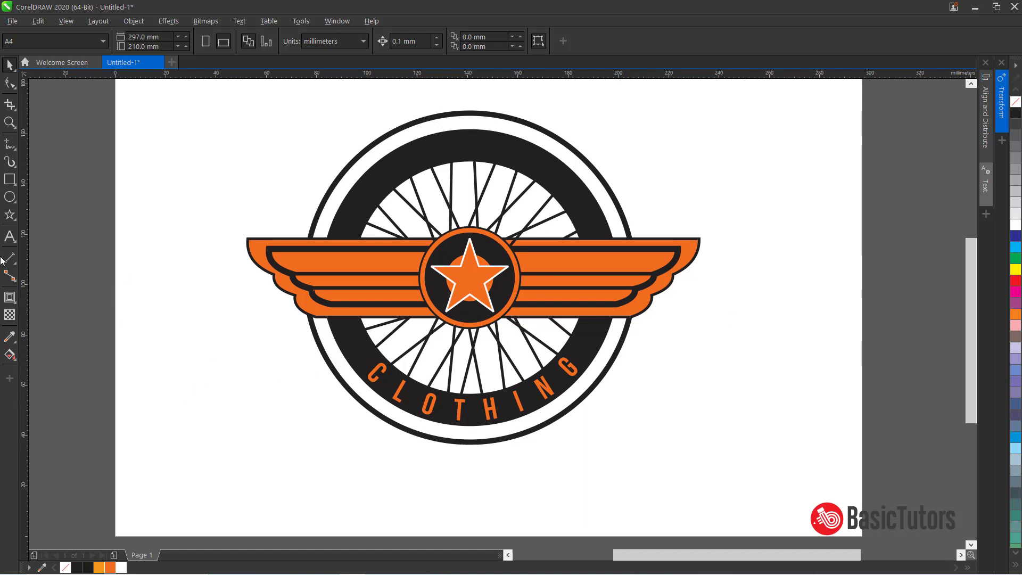
# - Add the letter B as text in the empty area beside the wheel and set its font to HalfsAreEnoughLatin
pyautogui.click(9, 236)
pyautogui.click(187, 372)
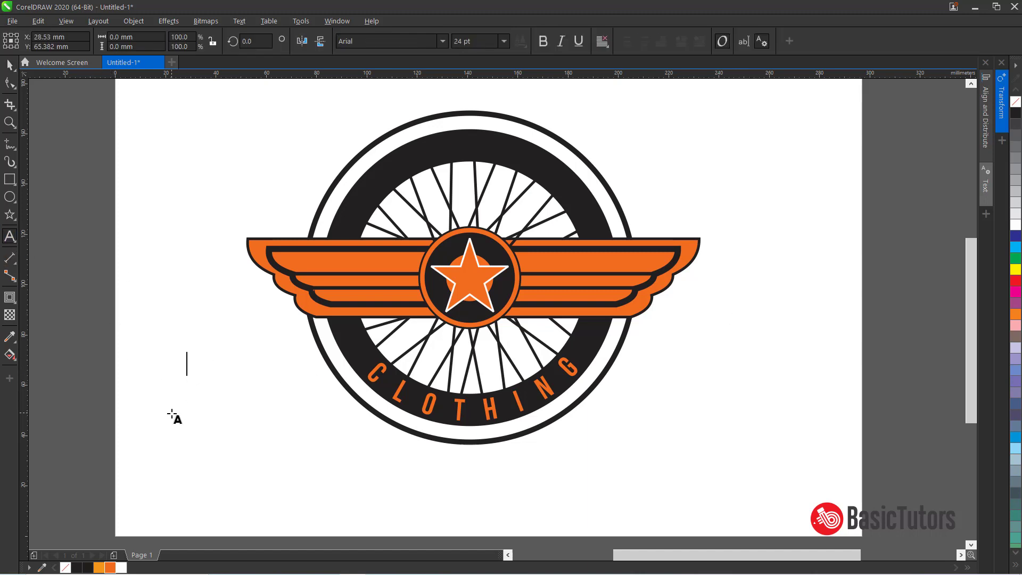
pyautogui.write('b')
pyautogui.press('BackSpace')
pyautogui.write('B')
pyautogui.hotkey('ctrl', 'space')
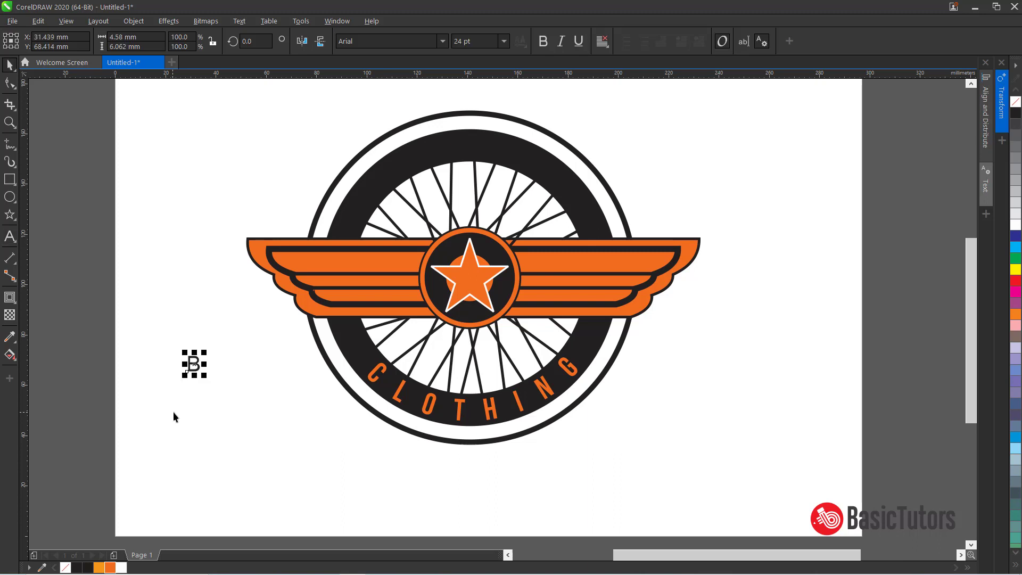
pyautogui.click(388, 42)
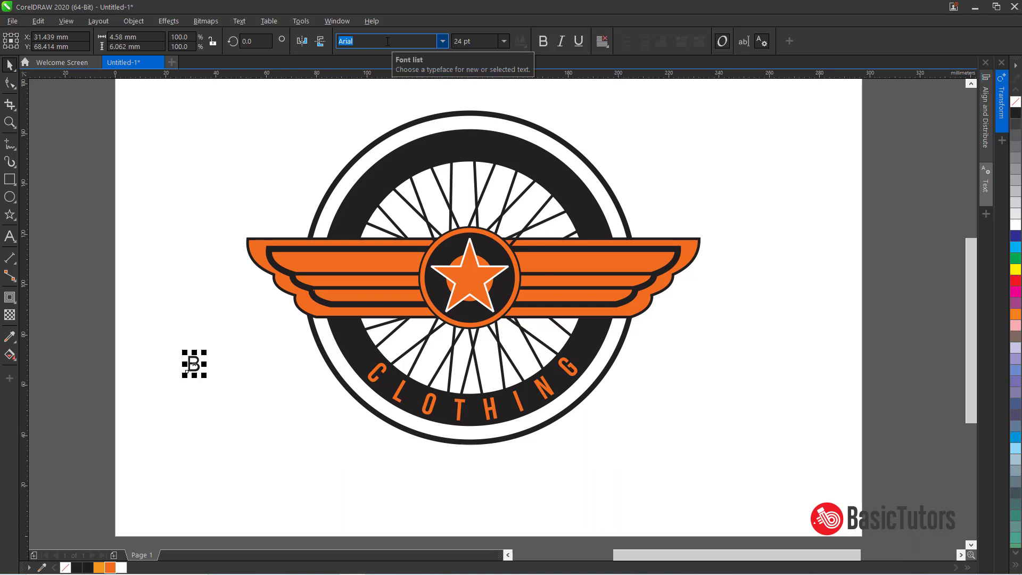
pyautogui.write('HalfsAreEnoughLatin')
pyautogui.press('Return')
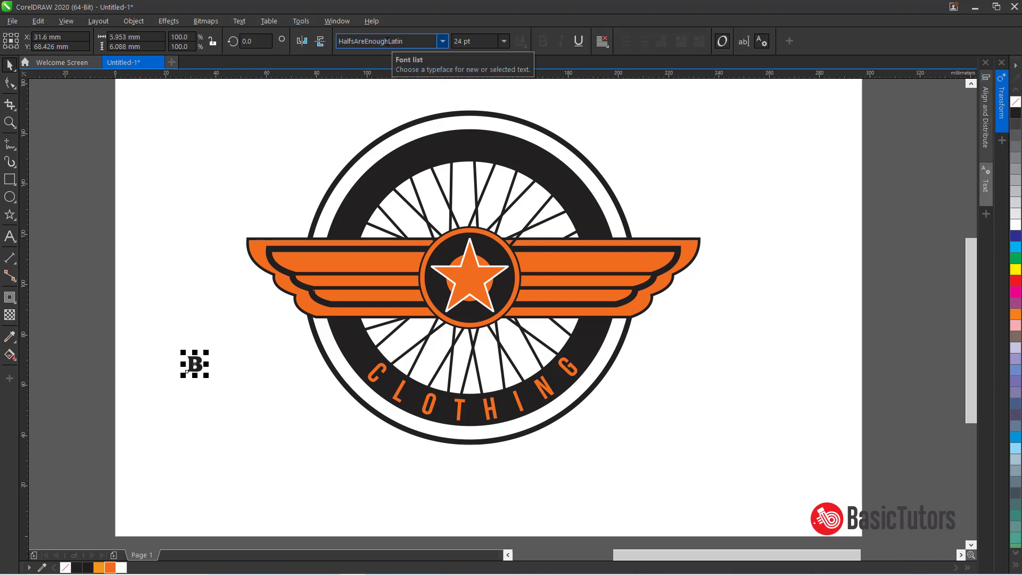
# - Enlarge the letter B to about 91 pt and place it on the left wing beside the hub
pyautogui.moveTo(209, 352); pyautogui.dragTo(257, 297)
pyautogui.moveTo(218, 351); pyautogui.dragTo(386, 283)
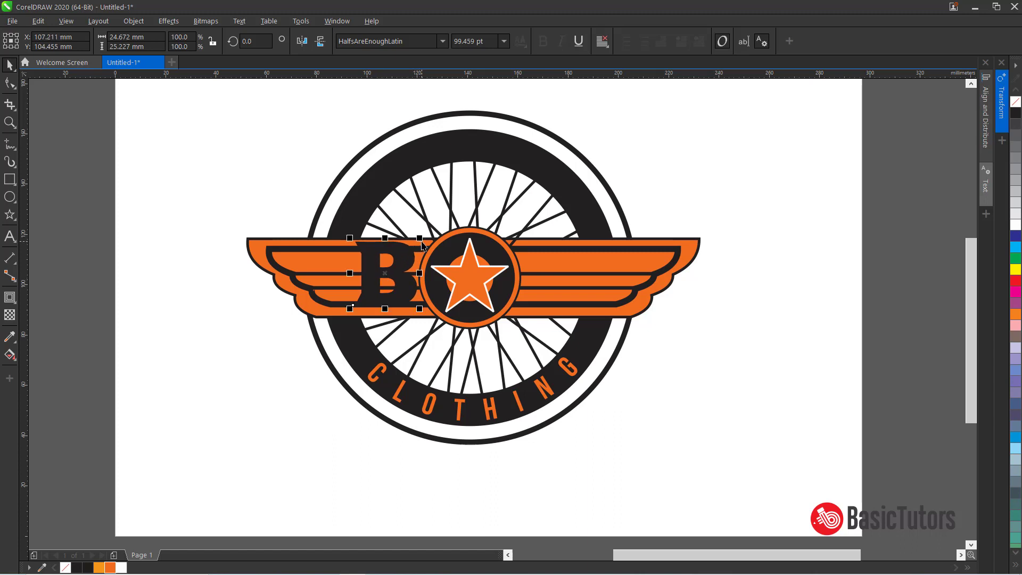
pyautogui.moveTo(421, 240); pyautogui.dragTo(418, 242)
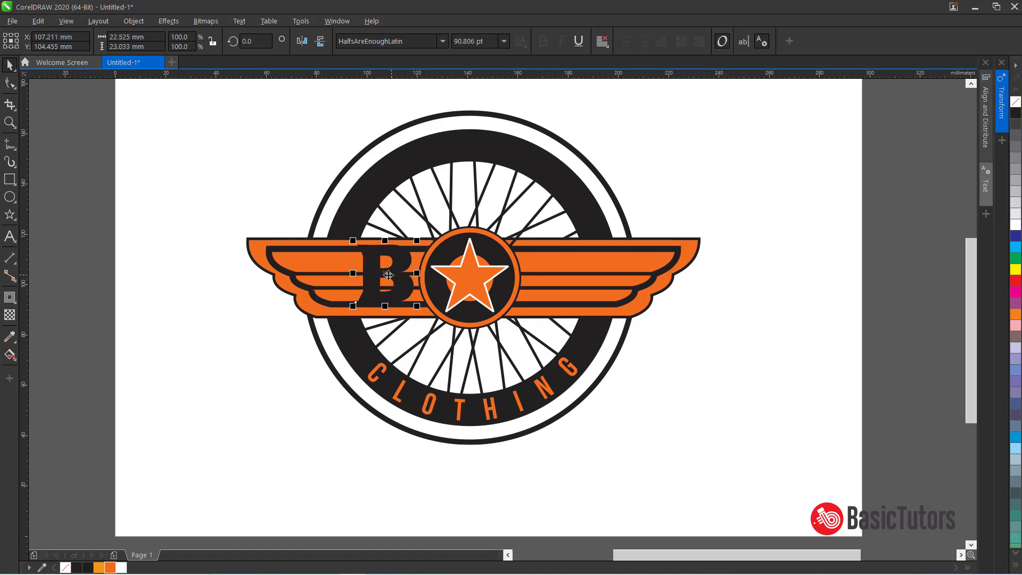
pyautogui.moveTo(388, 275); pyautogui.dragTo(388, 278)
# - Give the letter B a thick white outline
pyautogui.press('F12')
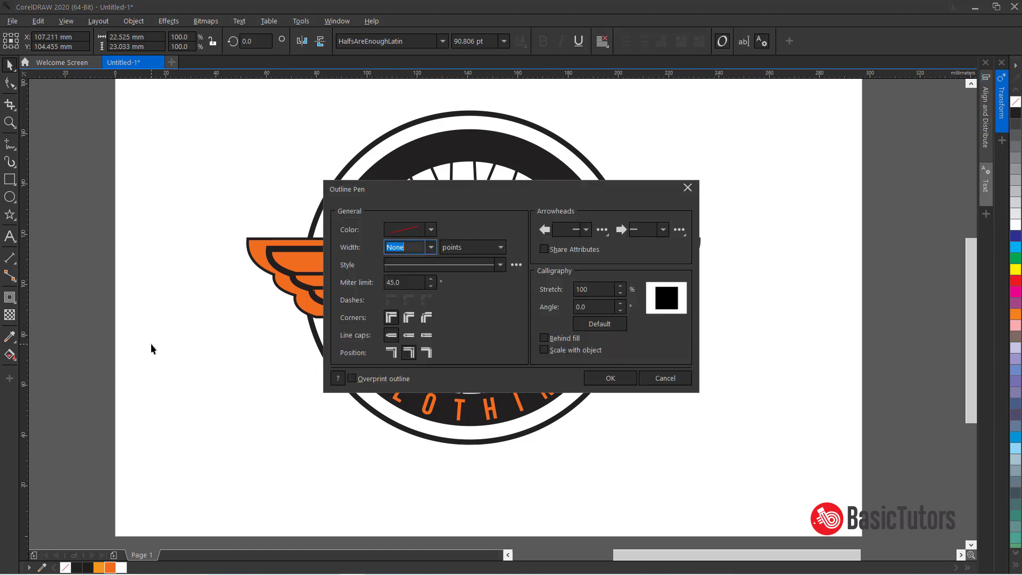
pyautogui.press('Escape')
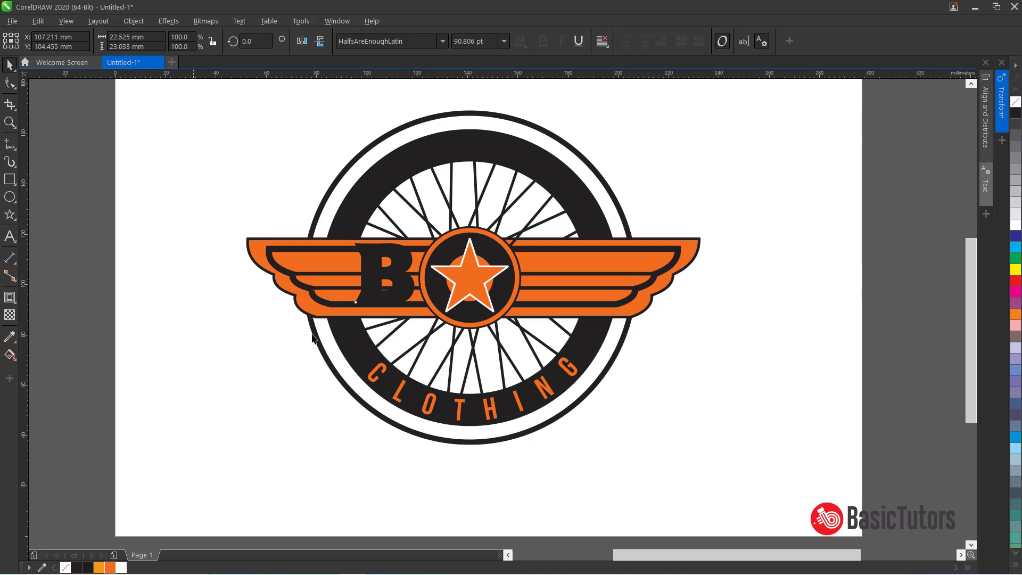
pyautogui.doubleClick(408, 276)
pyautogui.rightClick(1017, 225)
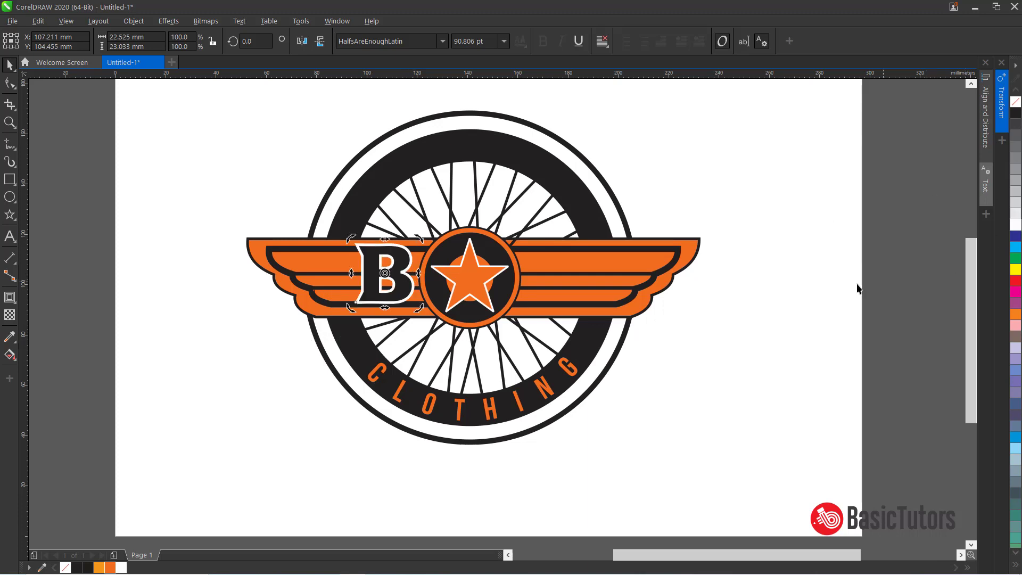
pyautogui.click(805, 283)
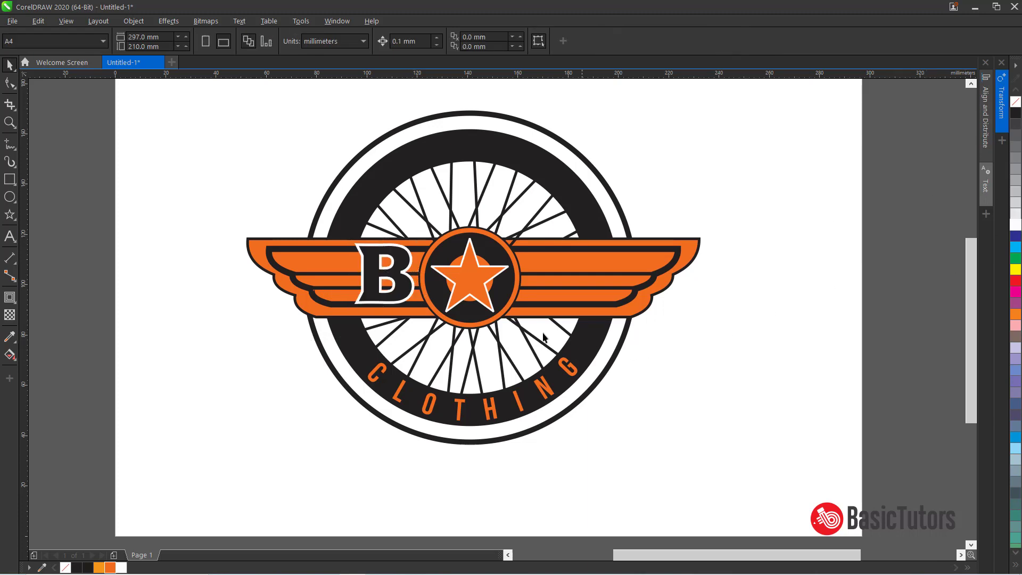
# - Move the letter B closer to the hub, about 1.7 mm right and 0.8 mm up
pyautogui.click(405, 291)
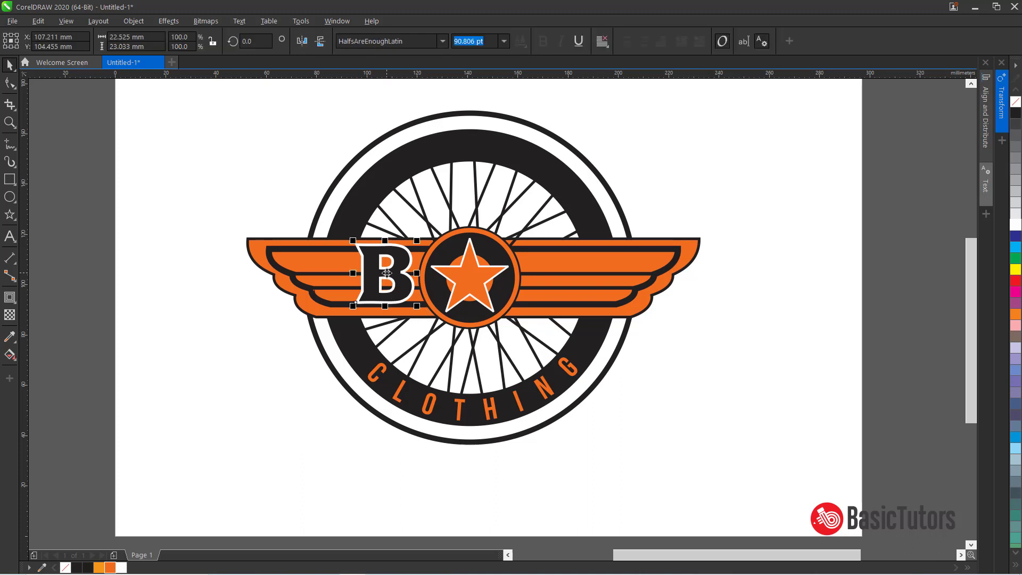
pyautogui.moveTo(388, 273); pyautogui.dragTo(392, 270)
pyautogui.click(789, 328)
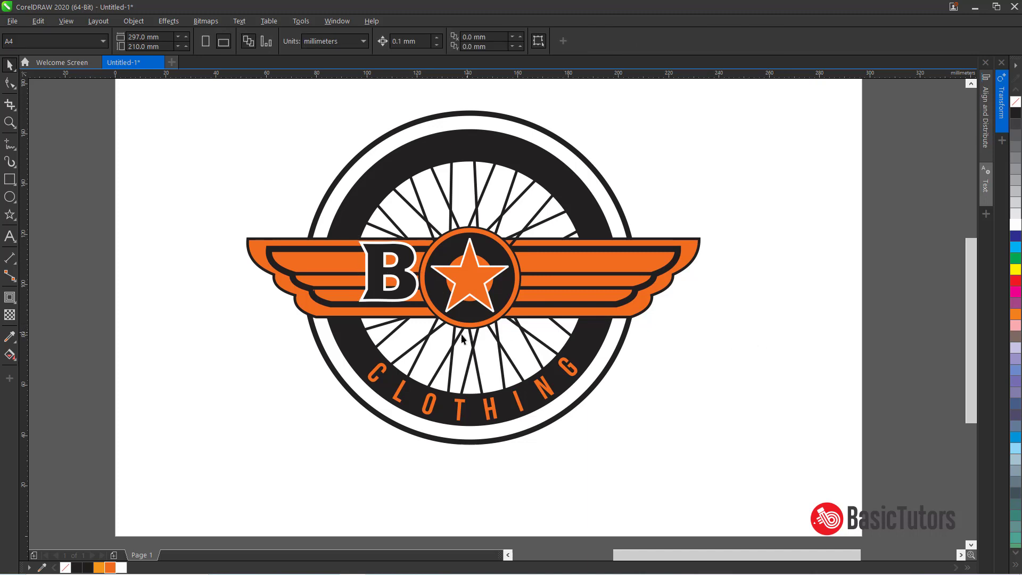
# - Copy the letter B level onto the right wing beside the hub and change the copy to Y
pyautogui.click(371, 282)
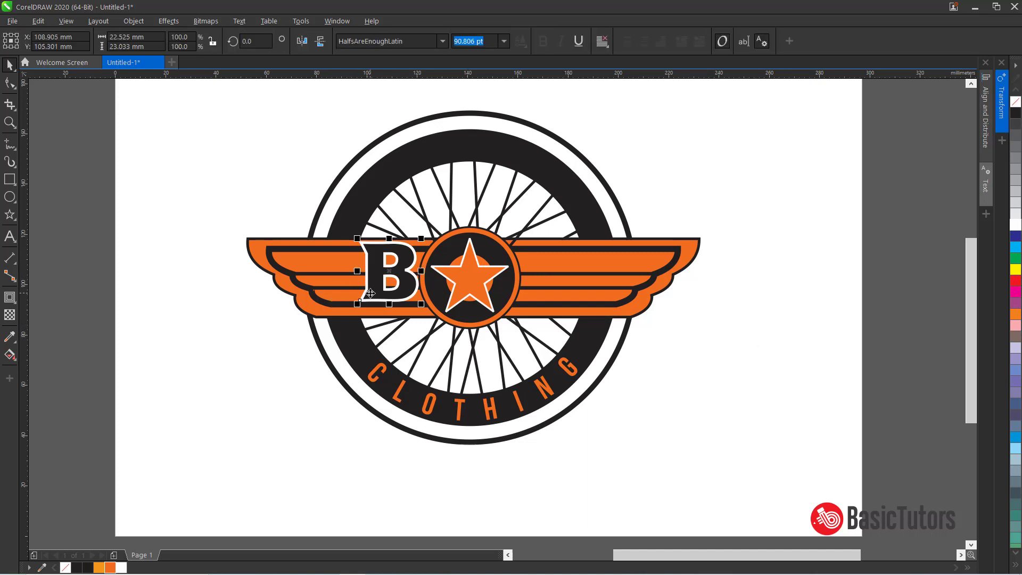
pyautogui.moveTo(390, 277); pyautogui.dragTo(588, 271)
pyautogui.doubleClick(526, 269)
pyautogui.write('y')
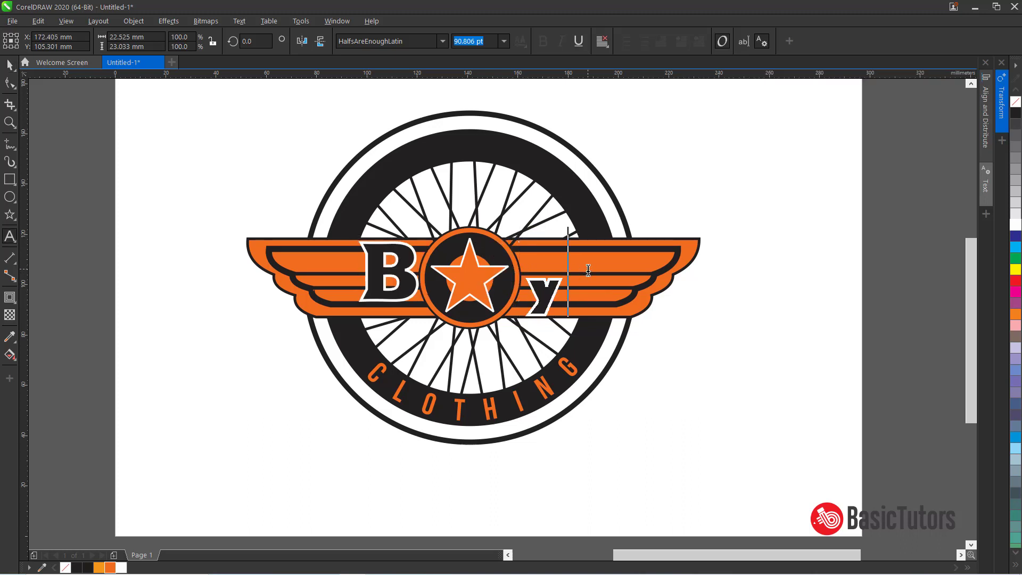
pyautogui.press('BackSpace')
pyautogui.write('Y')
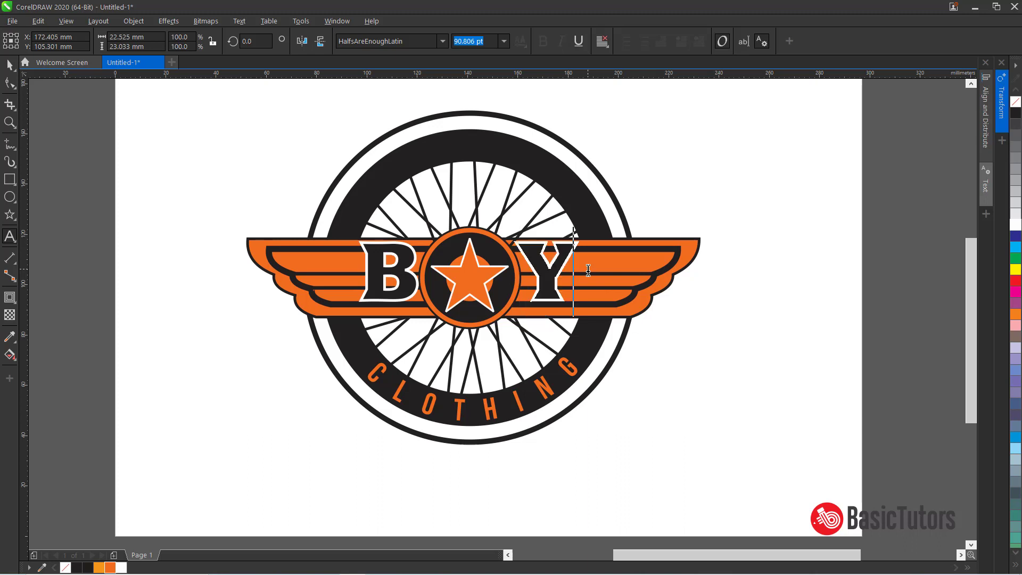
pyautogui.hotkey('ctrl', 'space')
pyautogui.click(657, 345)
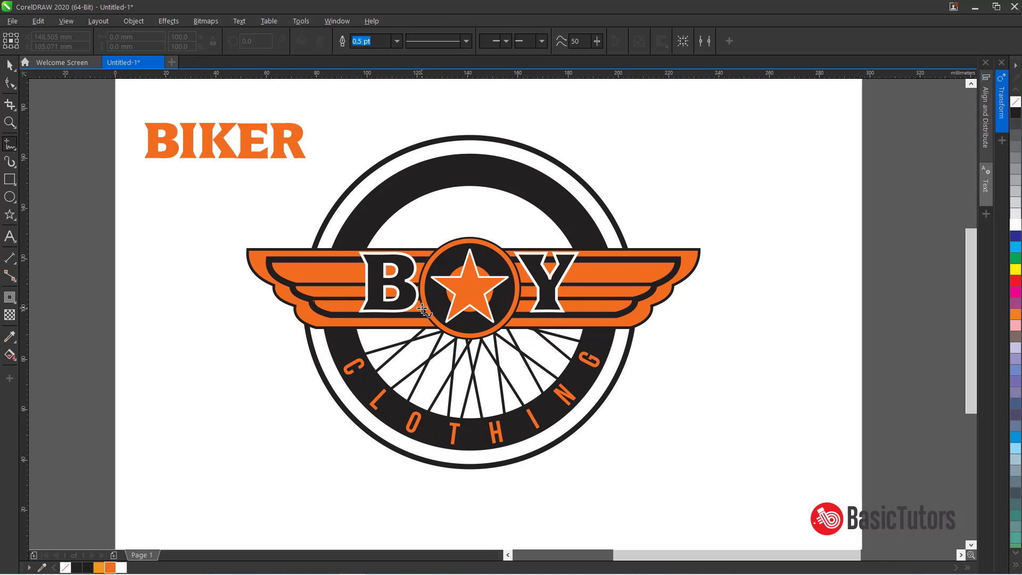
# - Draw a closed downward-pointing triangle about 38 mm wide and 55 mm high, from the hub's sides to the lower tyre
pyautogui.click(426, 309)
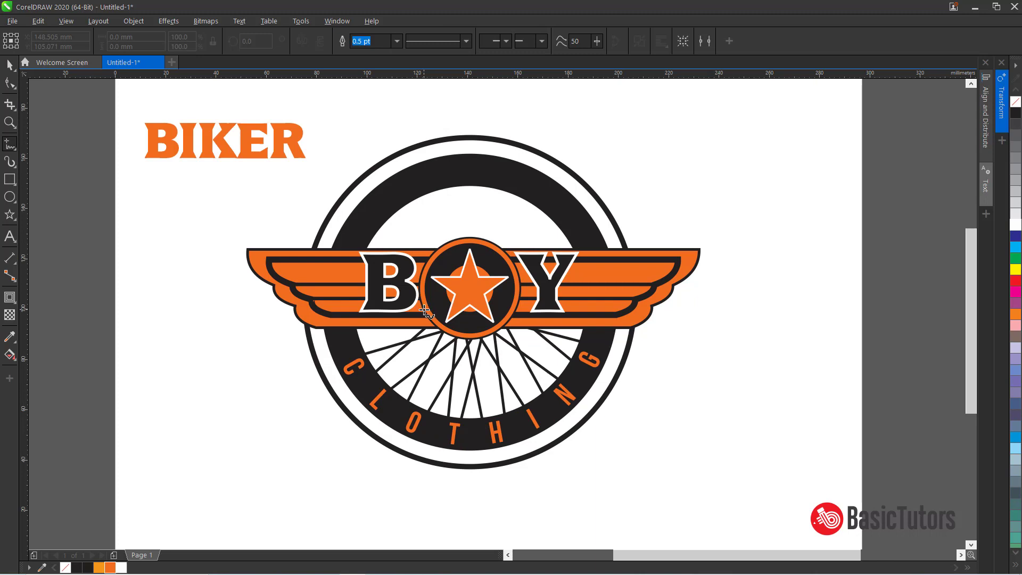
pyautogui.doubleClick(480, 440)
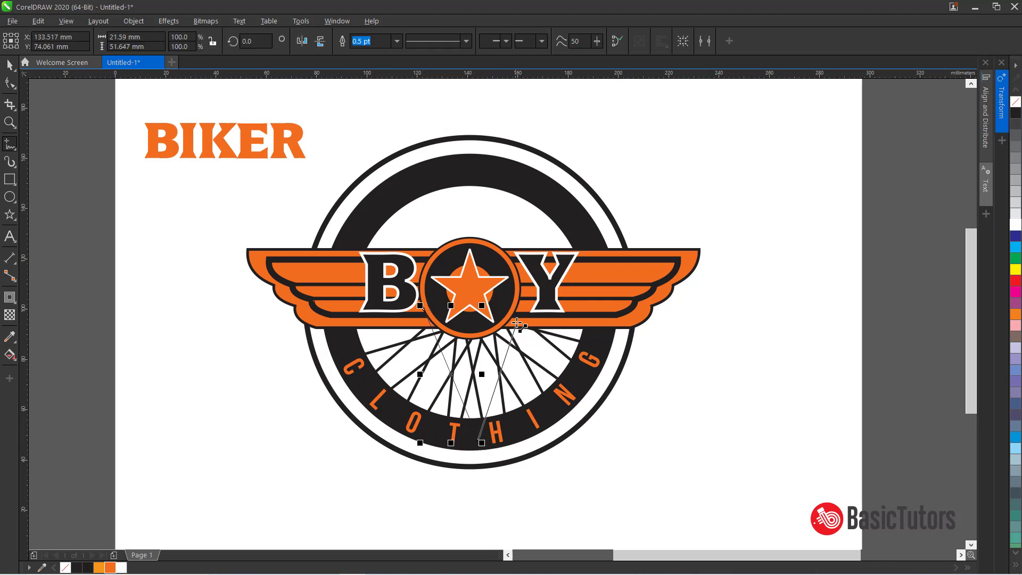
pyautogui.click(520, 302)
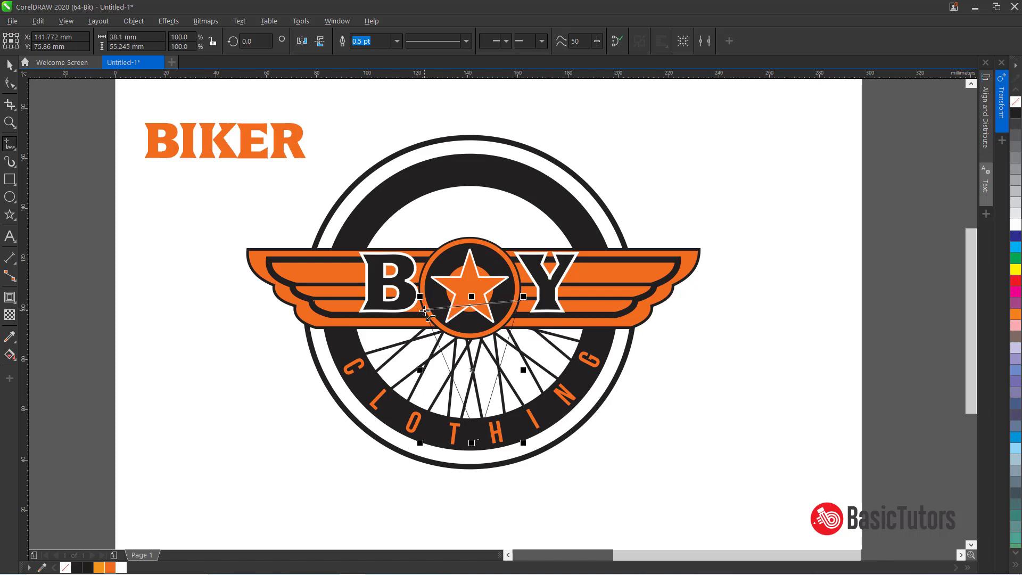
pyautogui.click(426, 309)
pyautogui.click(9, 65)
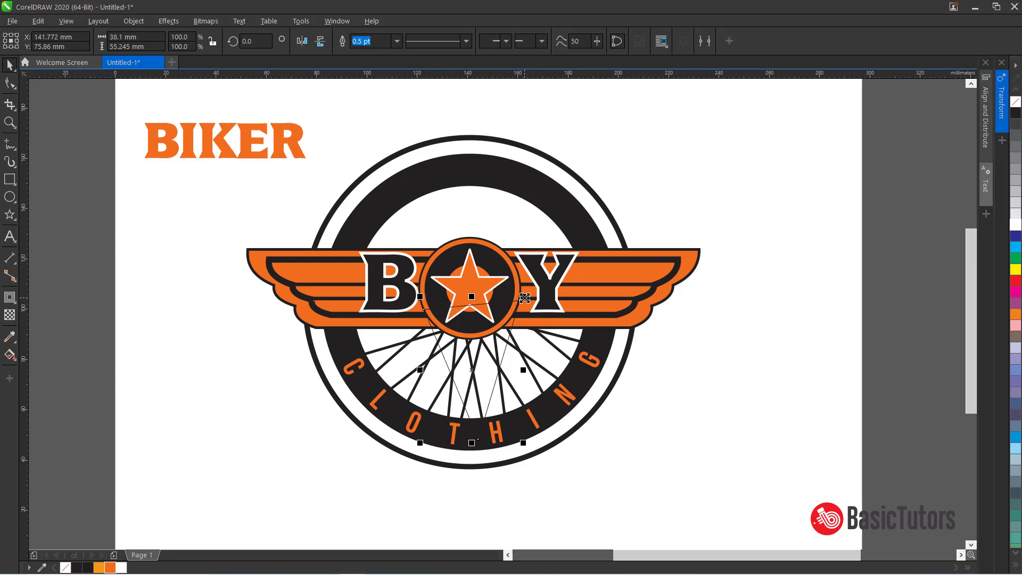
# - Place a copy of the triangle scaled to 25.6% inside its upper part and combine the two shapes
pyautogui.moveTo(524, 298); pyautogui.dragTo(473, 354)
pyautogui.rightClick(489, 346)
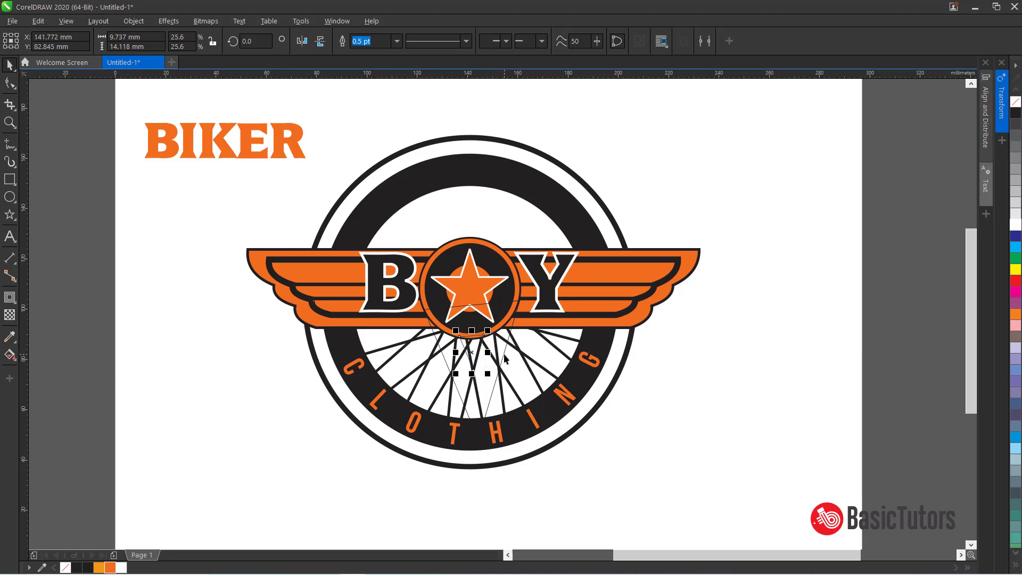
pyautogui.keyDown('shift'); pyautogui.click(503, 354); pyautogui.keyUp('shift')
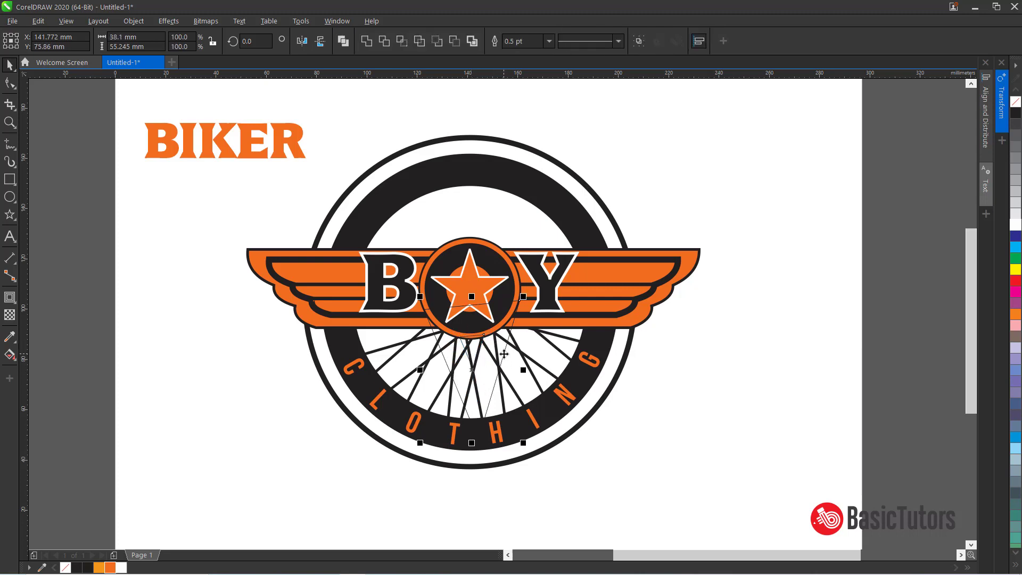
pyautogui.click(344, 42)
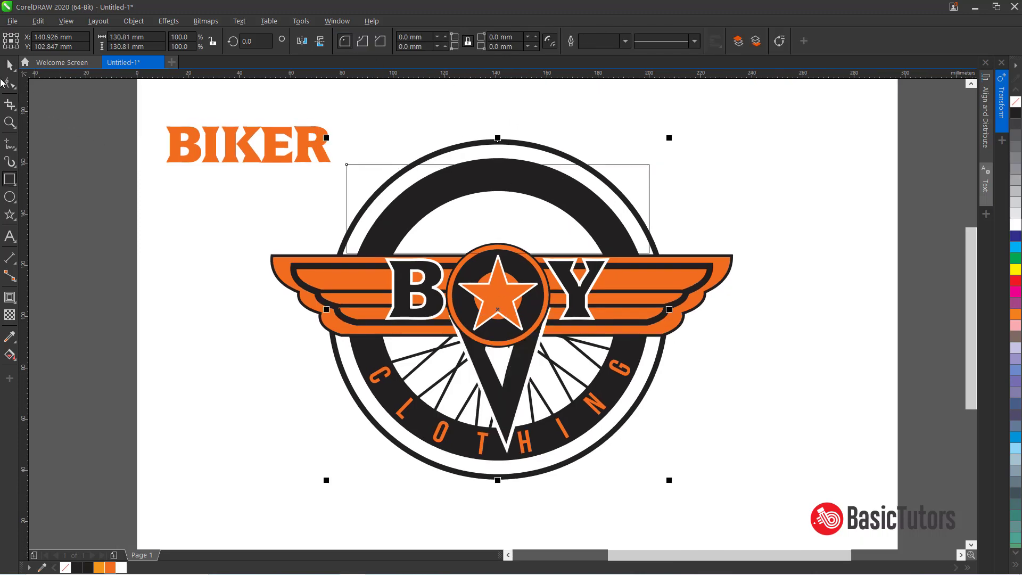
# - Narrow the bottom edge of the rectangle over the upper wheel symmetrically to turn it into a trapezoid
pyautogui.click(9, 65)
pyautogui.click(385, 161)
pyautogui.click(378, 166)
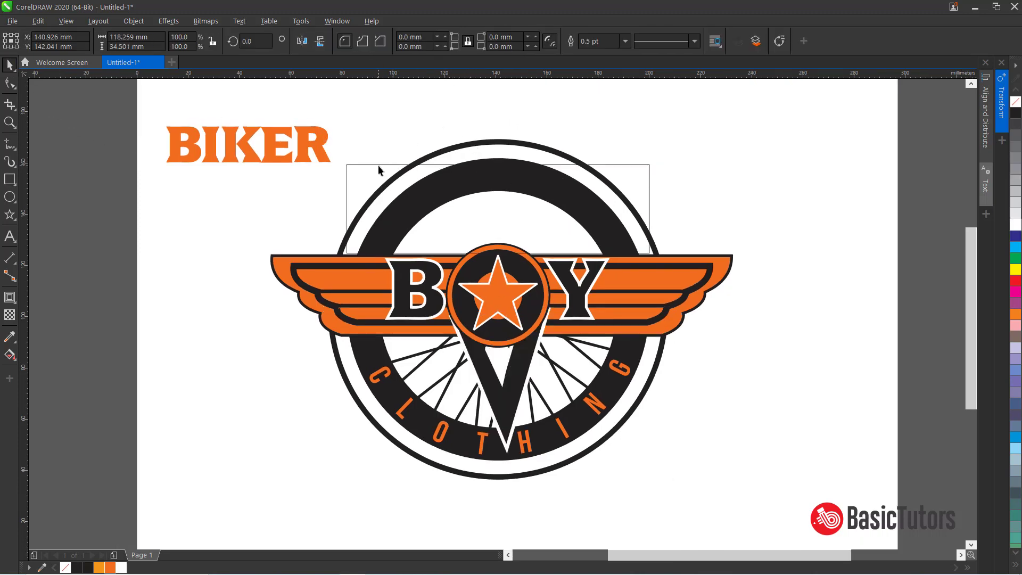
pyautogui.press('F10')
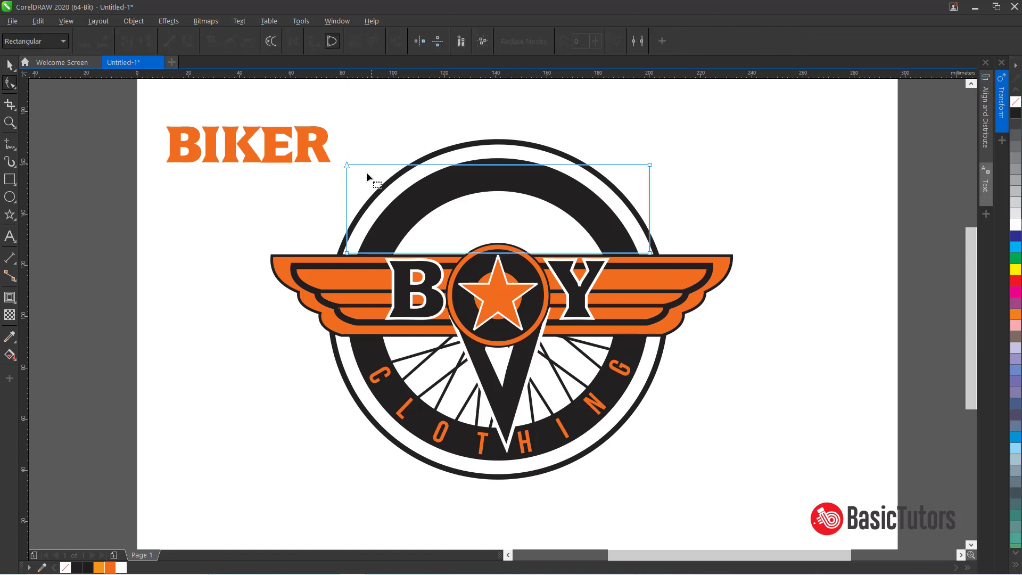
pyautogui.moveTo(325, 224); pyautogui.dragTo(637, 263)
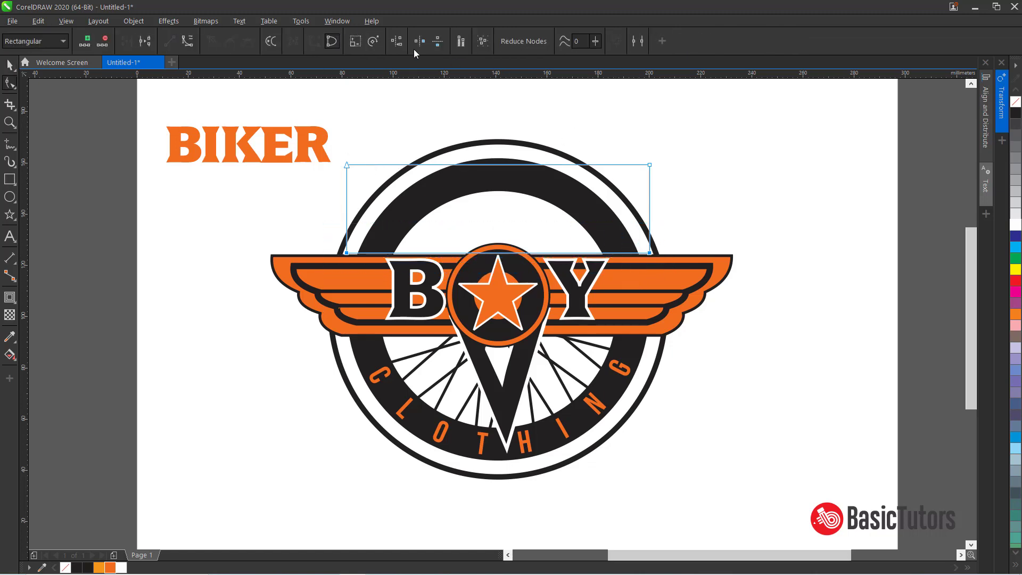
pyautogui.click(355, 41)
pyautogui.moveTo(655, 208); pyautogui.dragTo(613, 210)
pyautogui.click(739, 184)
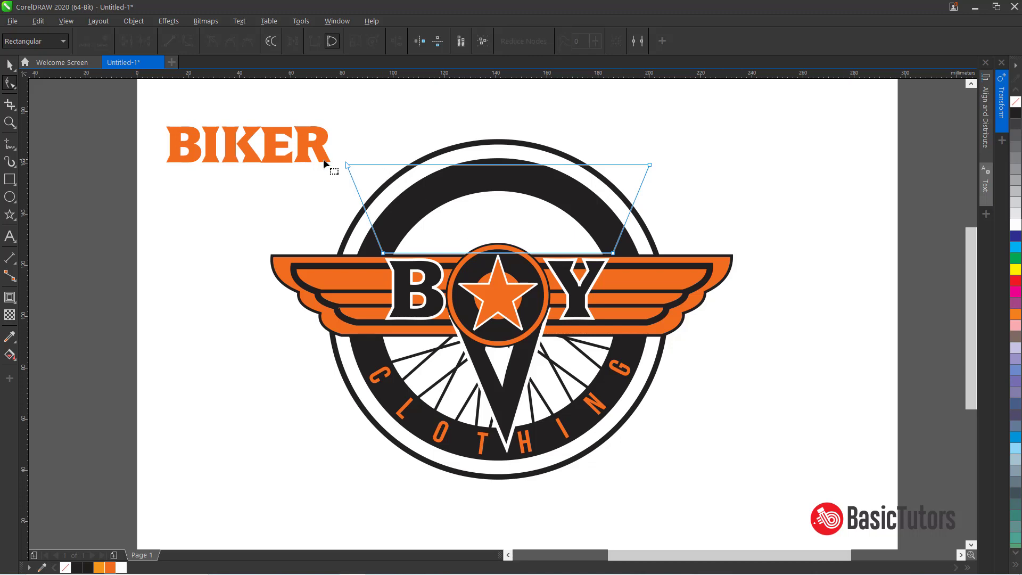
# - Shift the trapezoid's top corners and bottom corners slightly up and to the left
pyautogui.moveTo(338, 158); pyautogui.dragTo(653, 168)
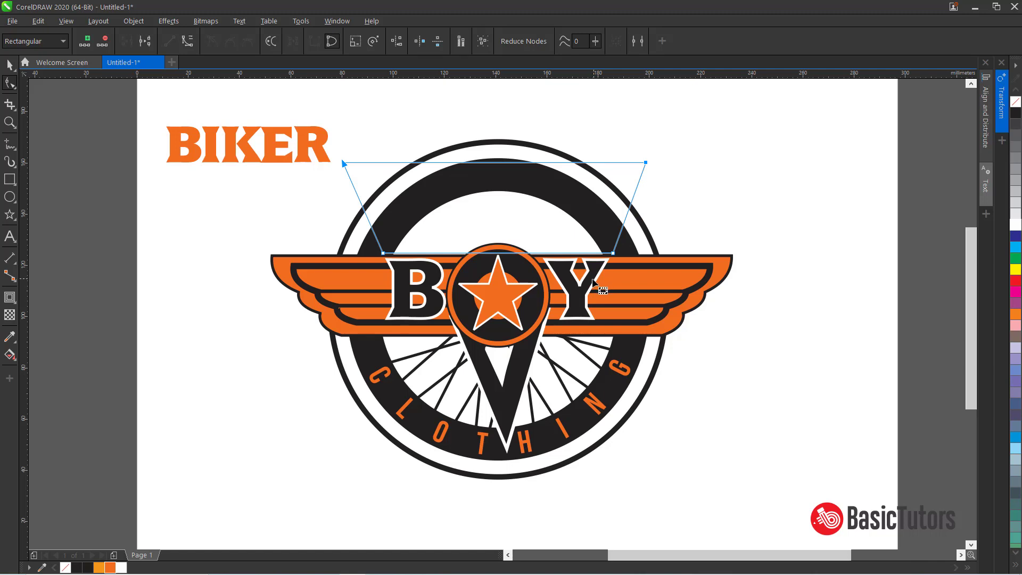
pyautogui.moveTo(333, 238); pyautogui.dragTo(610, 250)
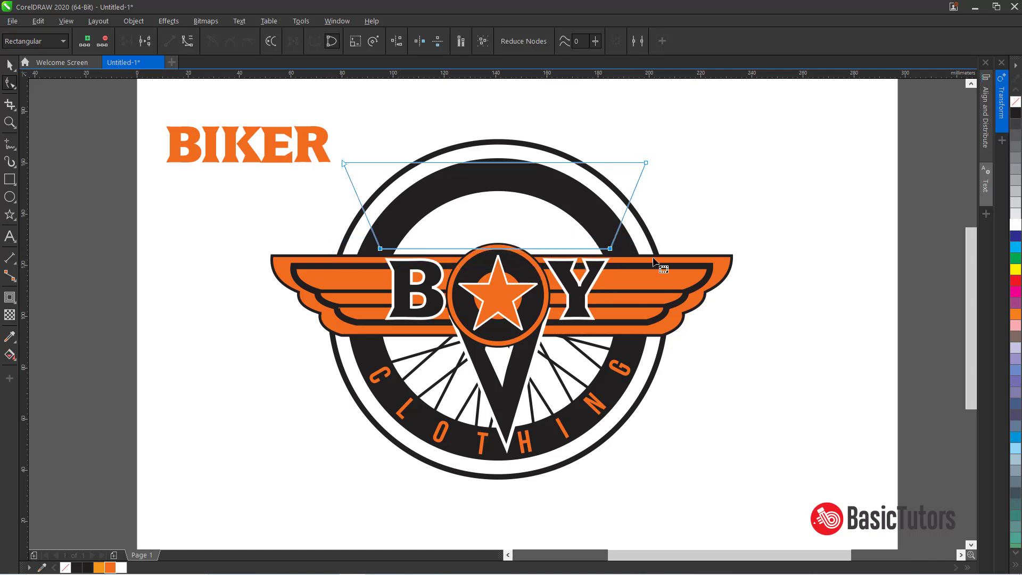
pyautogui.click(682, 131)
# - Convert the trapezoid's straight bottom edge to a curve
pyautogui.rightClick(490, 249)
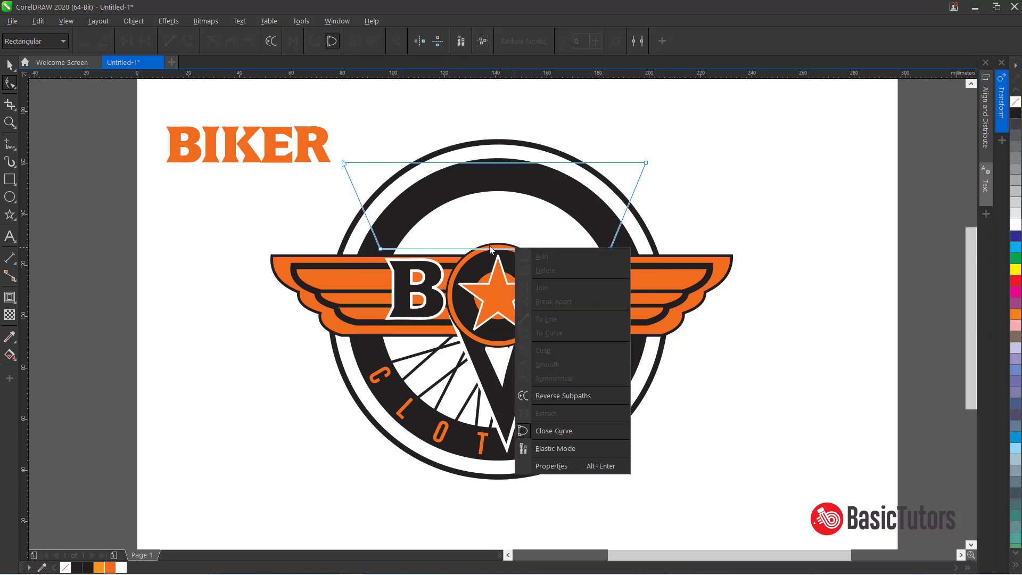
pyautogui.click(450, 250)
pyautogui.rightClick(447, 249)
pyautogui.click(495, 332)
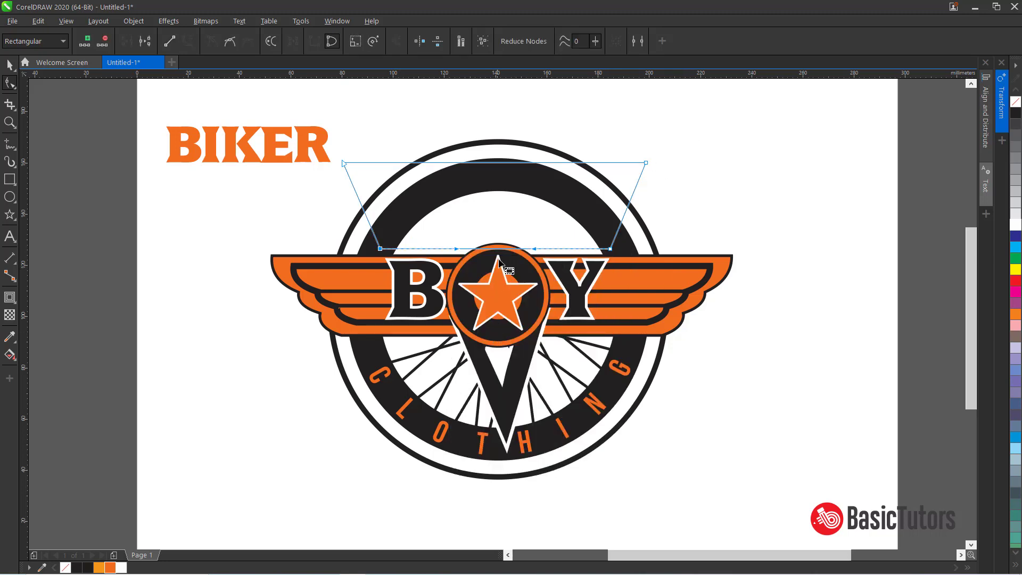
# - Bow the trapezoid's bottom edge upward, then convert its top edge to a curve and arch it above the wheel
pyautogui.moveTo(501, 249); pyautogui.dragTo(499, 235)
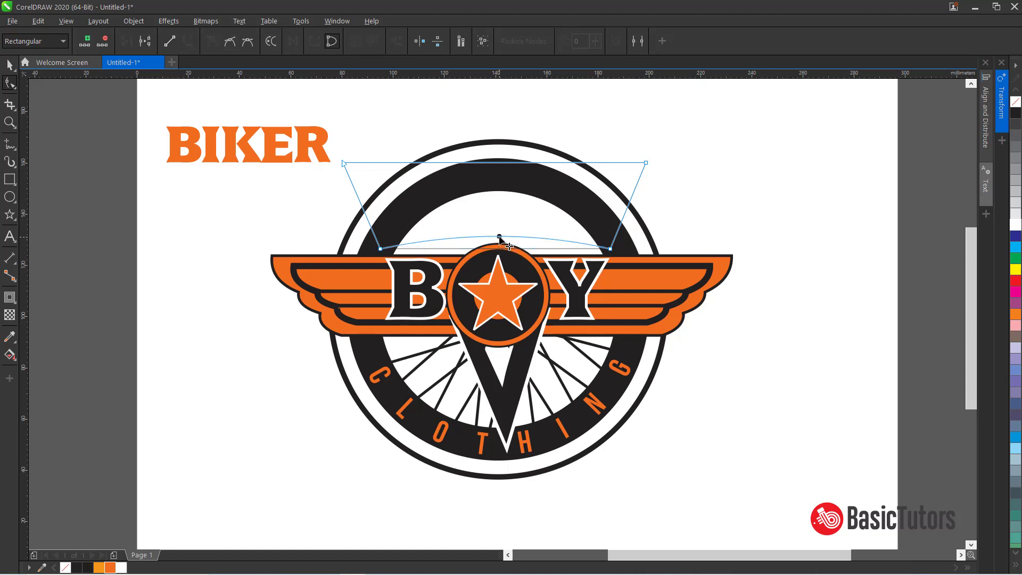
pyautogui.click(505, 163)
pyautogui.rightClick(505, 163)
pyautogui.click(526, 246)
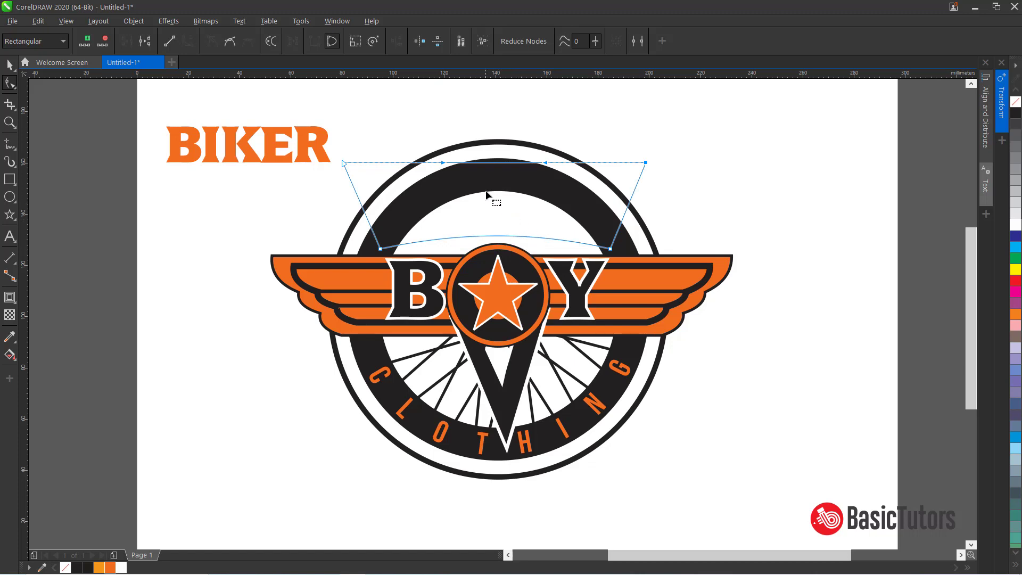
pyautogui.moveTo(495, 163); pyautogui.dragTo(460, 130)
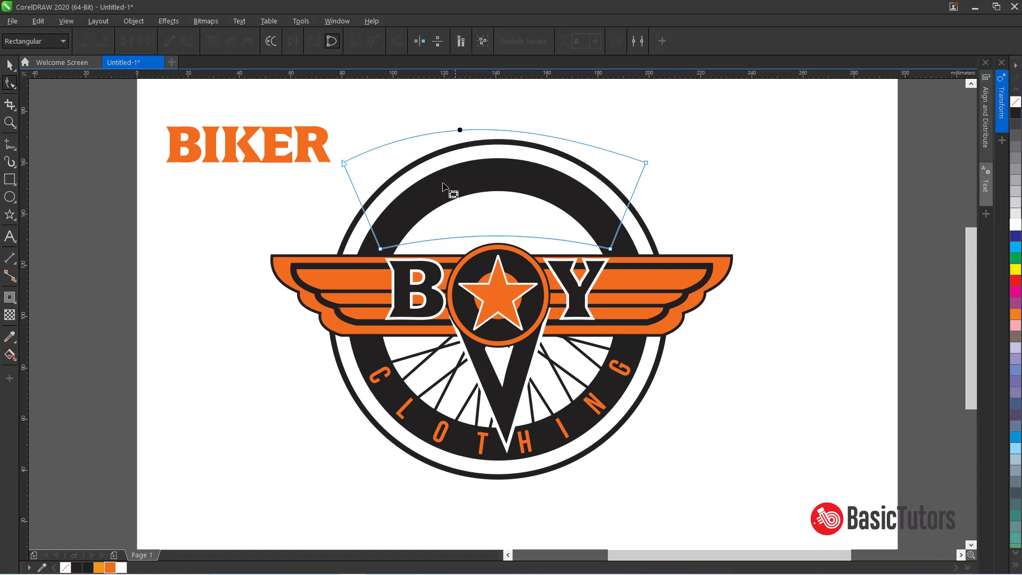
# - Spread the banner shape's two lower corners slightly outward and raise the middle of its bottom curve
pyautogui.click(377, 249)
pyautogui.moveTo(611, 249); pyautogui.dragTo(623, 253)
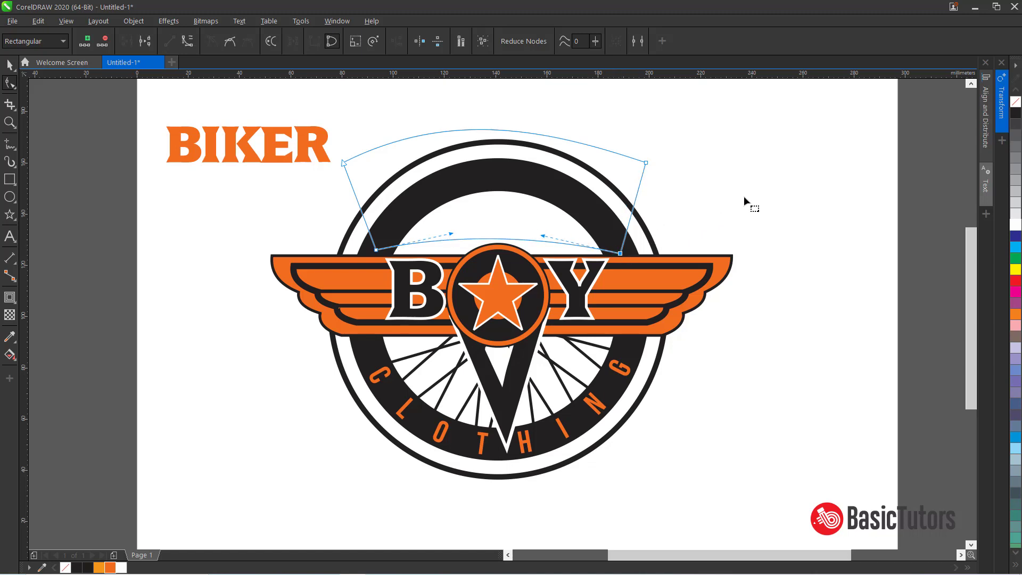
pyautogui.press('space')
pyautogui.click(781, 181)
pyautogui.doubleClick(525, 238)
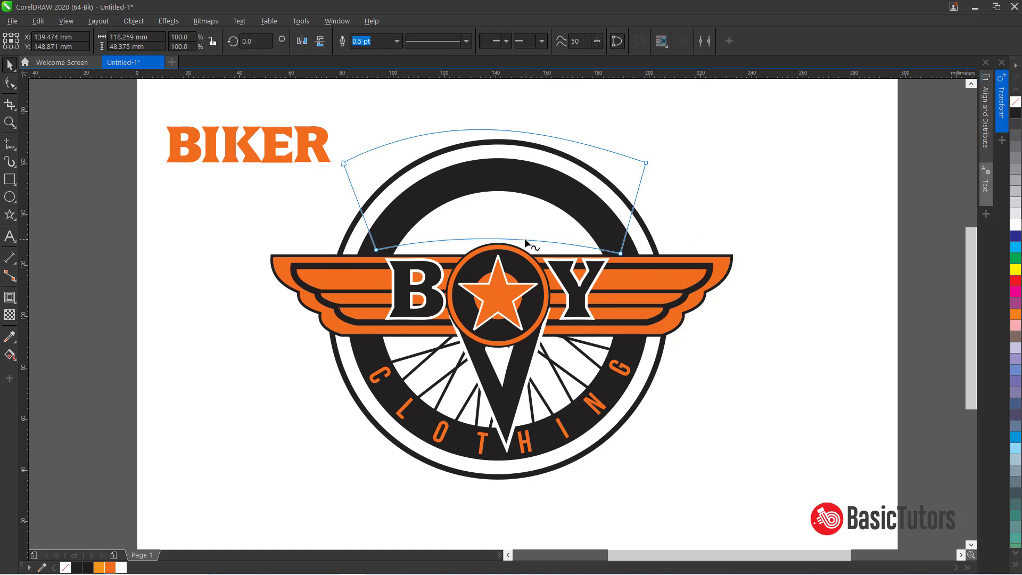
pyautogui.moveTo(502, 237); pyautogui.dragTo(504, 235)
pyautogui.press('space')
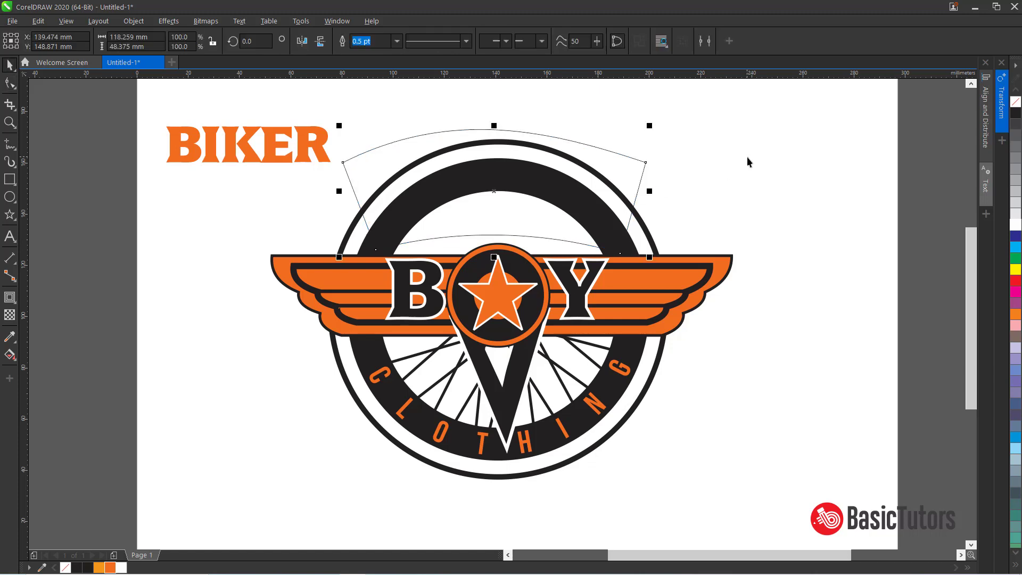
# - Fill the curved banner shape above the wings with black
pyautogui.click(1015, 113)
pyautogui.doubleClick(487, 199)
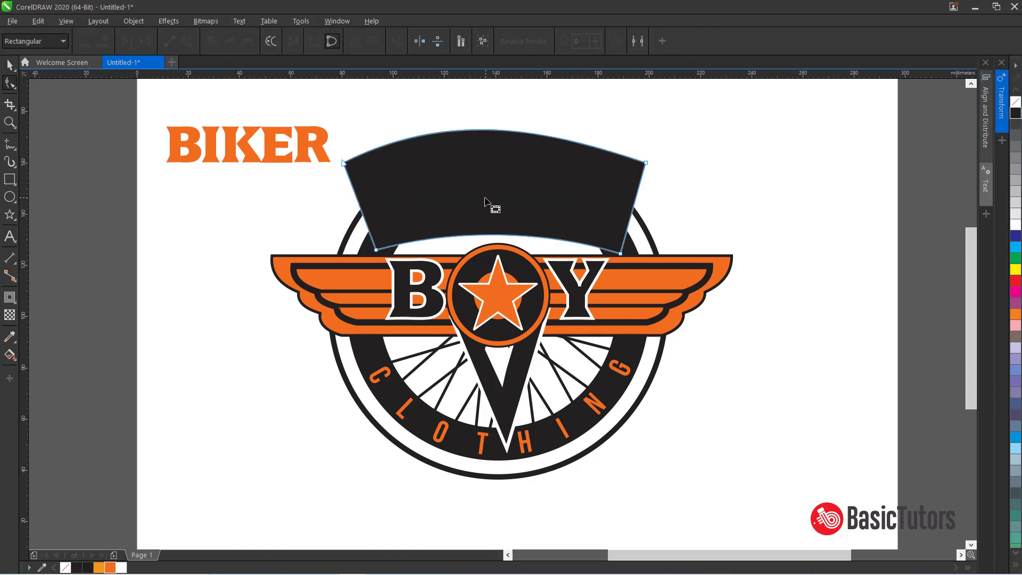
pyautogui.click(487, 129)
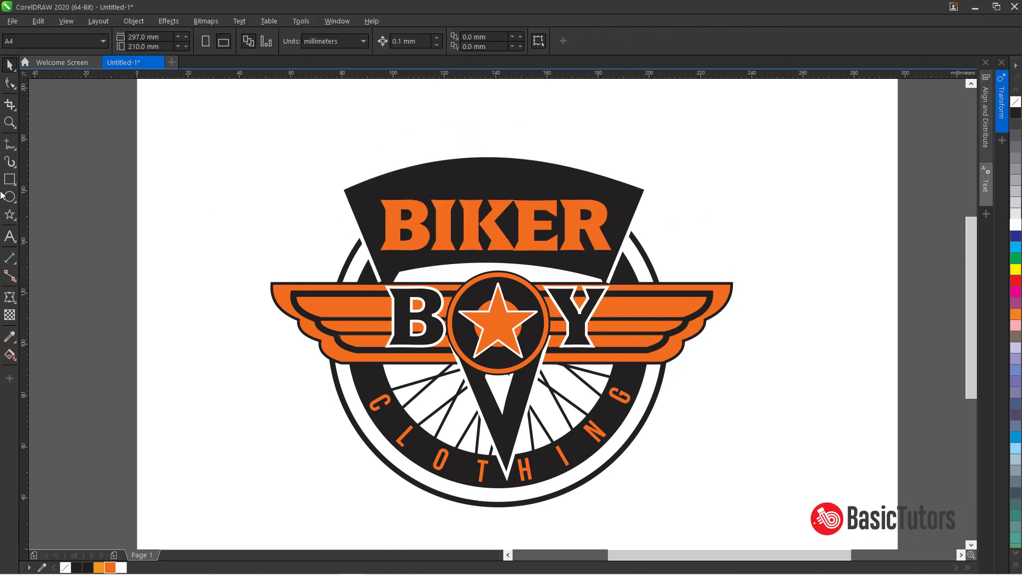
# - Draw a strip about 1.2 x 14.1 mm on the stem of the B in BIKER, filled white without outline
pyautogui.click(10, 179)
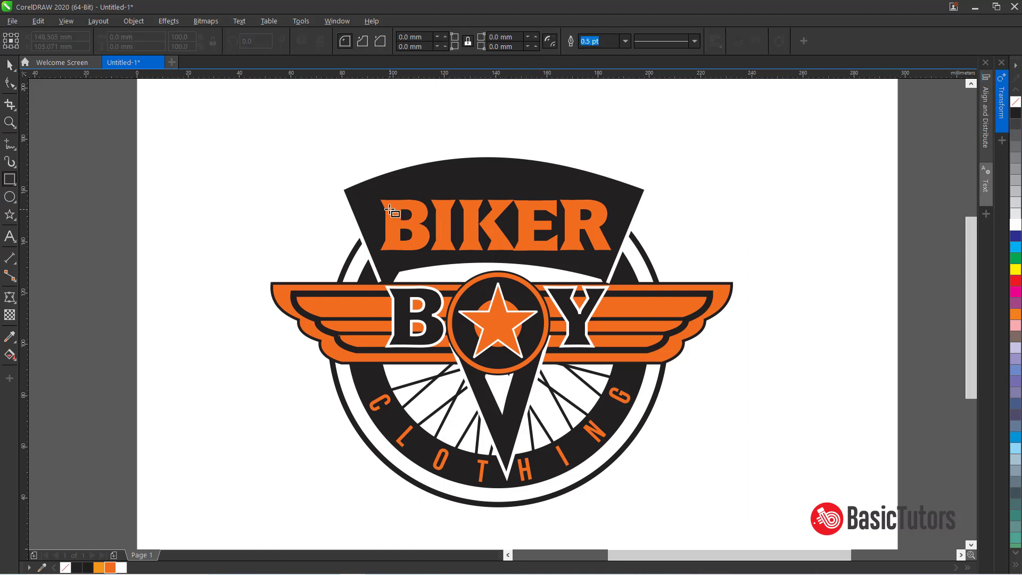
pyautogui.moveTo(389, 205); pyautogui.dragTo(394, 244)
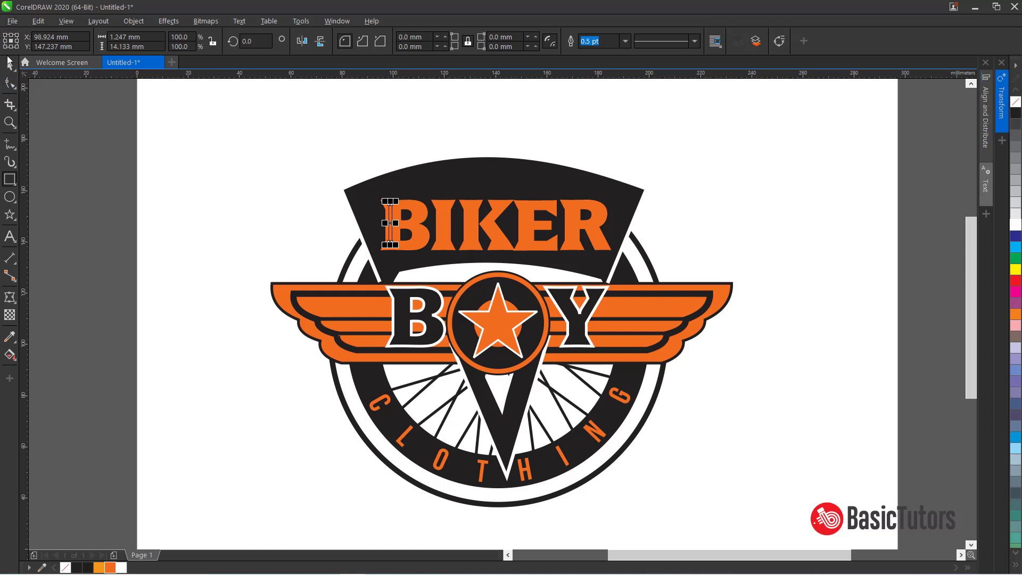
pyautogui.click(9, 65)
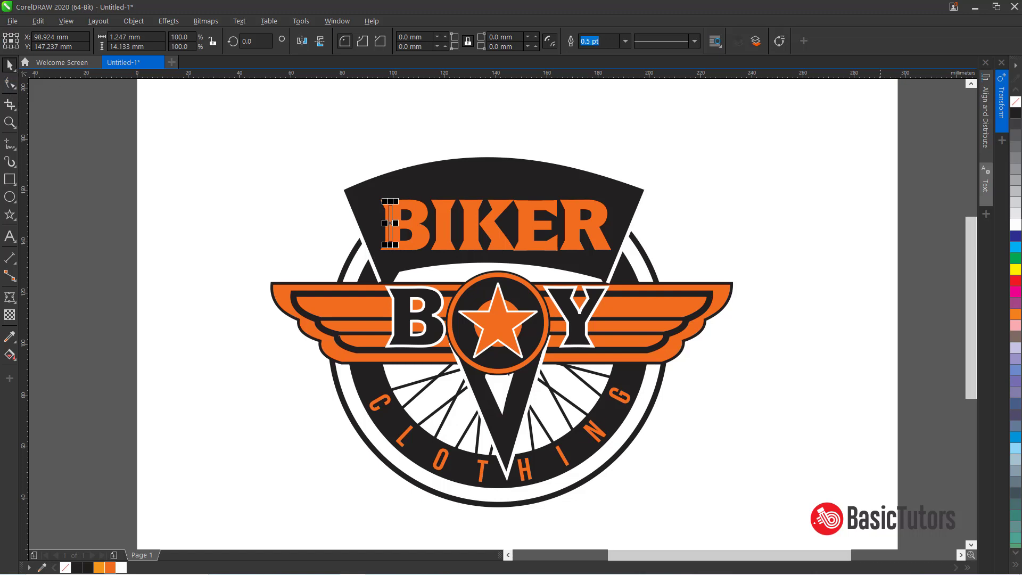
pyautogui.click(1014, 226)
pyautogui.rightClick(1016, 102)
pyautogui.click(875, 187)
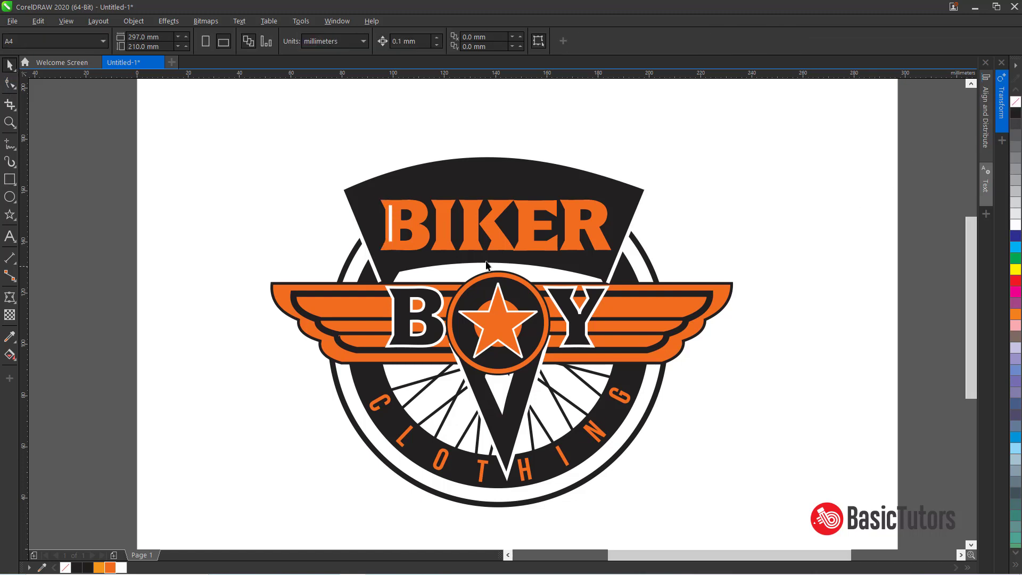
# - Place copies of the white highlight strip on the stems of the I, K, E and R in BIKER
pyautogui.click(391, 228)
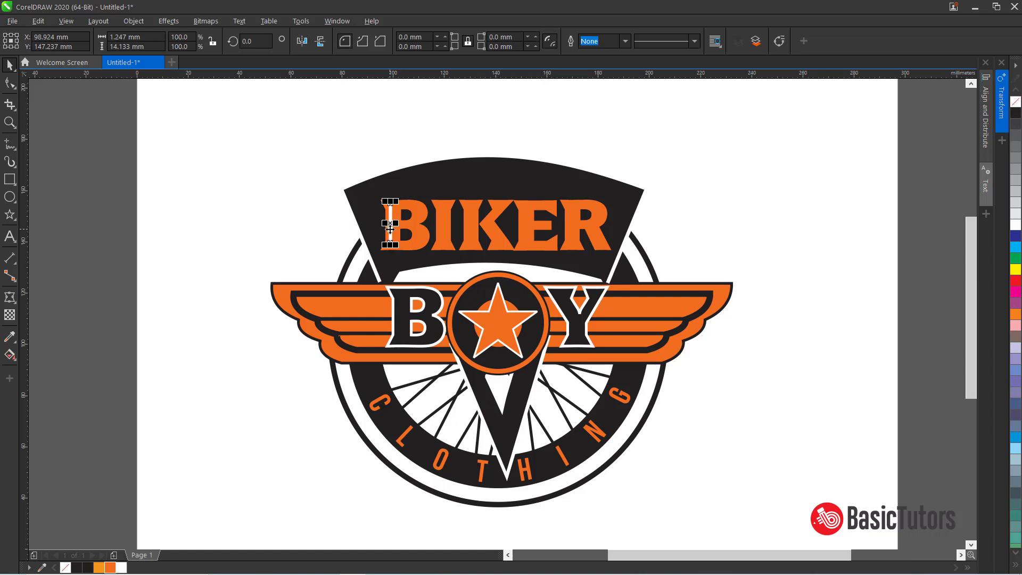
pyautogui.moveTo(440, 224); pyautogui.dragTo(440, 225)
pyautogui.click(659, 133)
pyautogui.click(442, 227)
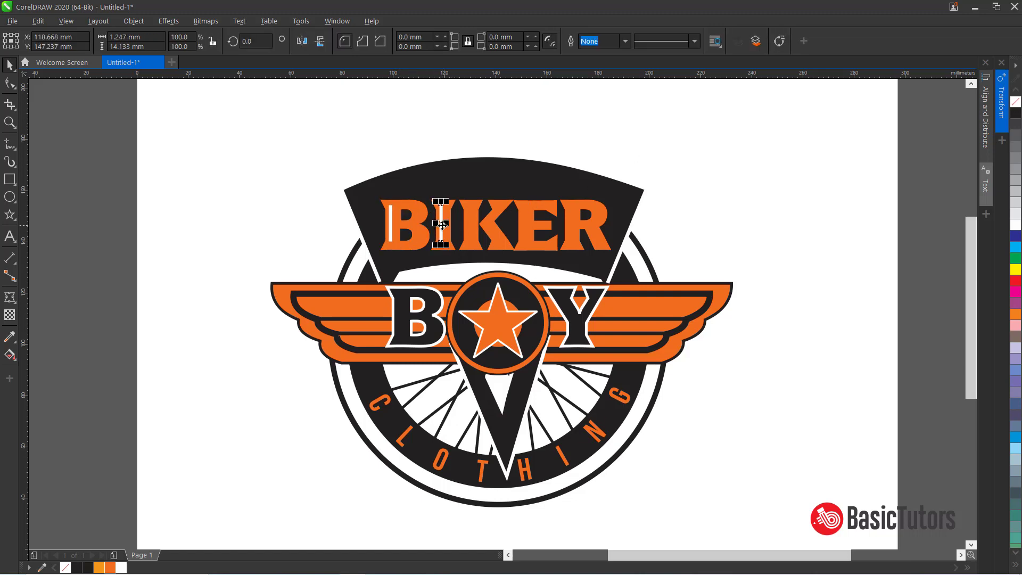
pyautogui.moveTo(474, 232); pyautogui.dragTo(524, 222)
pyautogui.click(609, 102)
pyautogui.click(469, 233)
pyautogui.click(566, 137)
pyautogui.click(524, 225)
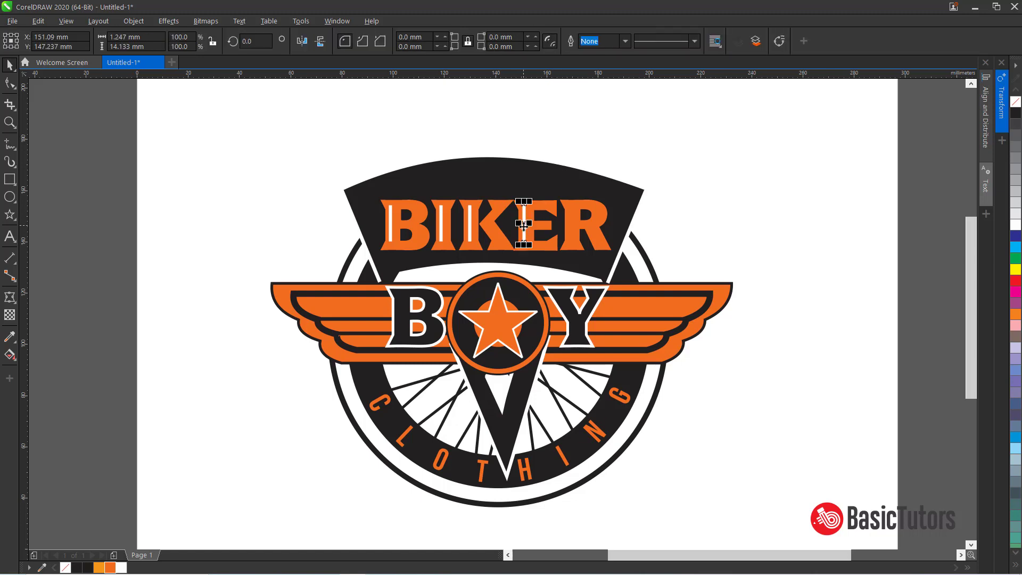
pyautogui.moveTo(524, 225); pyautogui.dragTo(572, 226)
# - Group the BIKER letters with their white strips and arch their top and bottom edges with a single-arc envelope
pyautogui.moveTo(279, 161); pyautogui.dragTo(628, 268)
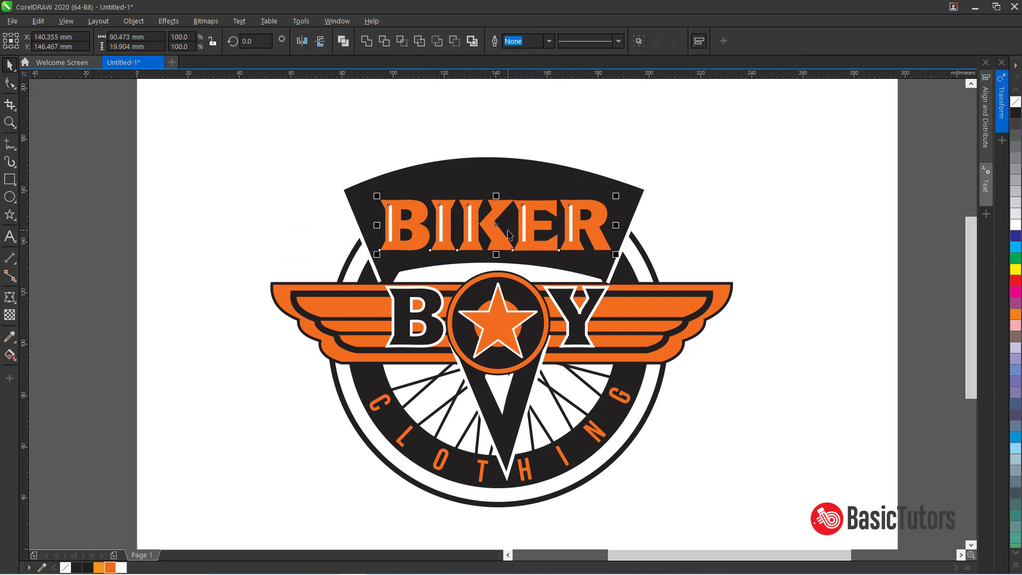
pyautogui.hotkey('ctrl', 'g')
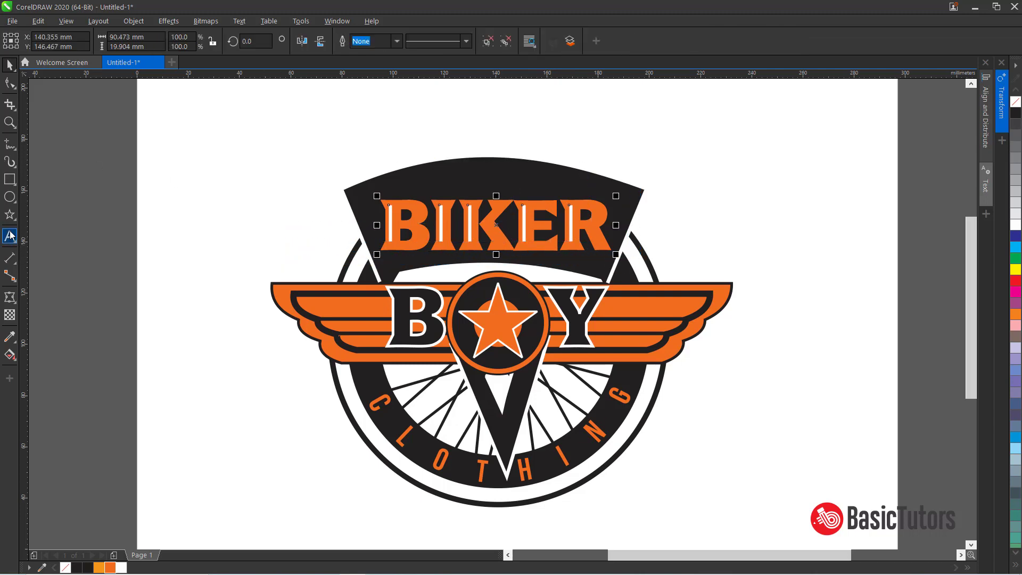
pyautogui.click(9, 298)
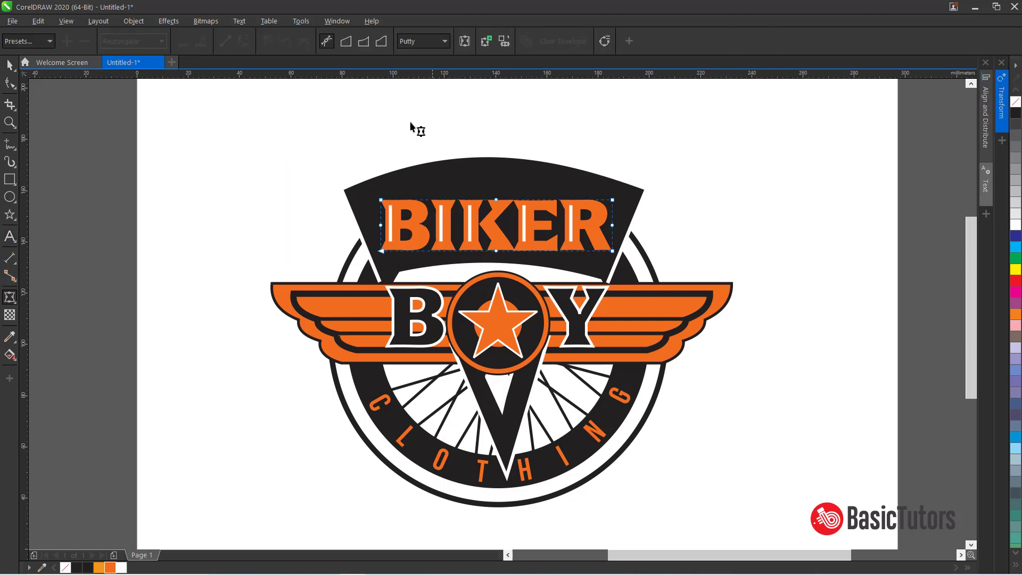
pyautogui.click(364, 41)
pyautogui.moveTo(496, 200); pyautogui.dragTo(496, 182)
pyautogui.moveTo(495, 252); pyautogui.dragTo(496, 240)
# - Pull the BIKER envelope's lower-left corner down and flare both upper corners outward to follow the banner
pyautogui.moveTo(382, 251); pyautogui.dragTo(391, 267)
pyautogui.moveTo(381, 199)
pyautogui.mouseDown()
pyautogui.moveTo(357, 201)
pyautogui.moveTo(369, 200)
pyautogui.mouseUp()
pyautogui.moveTo(613, 200); pyautogui.dragTo(620, 200)
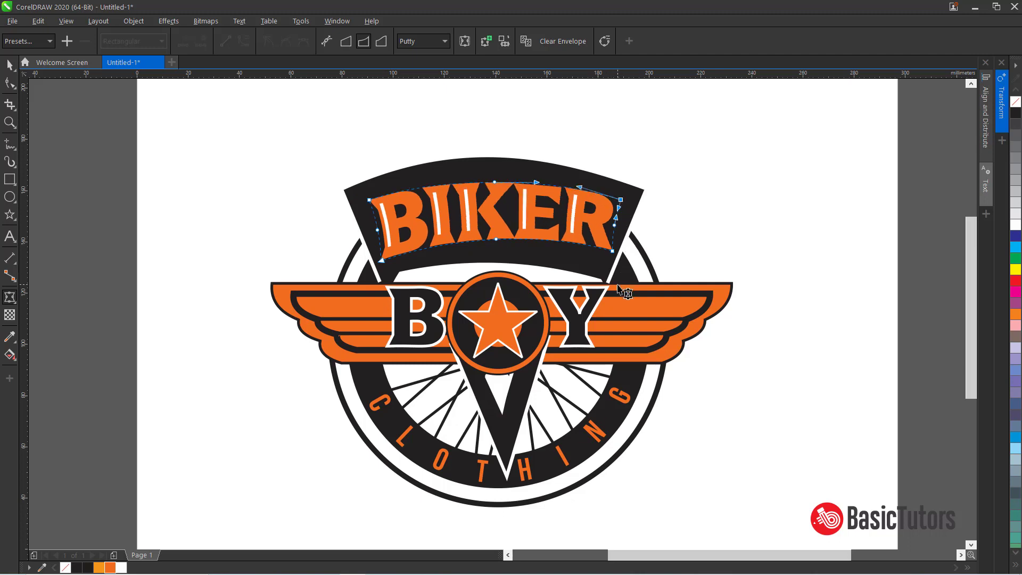
pyautogui.press('space')
pyautogui.click(719, 150)
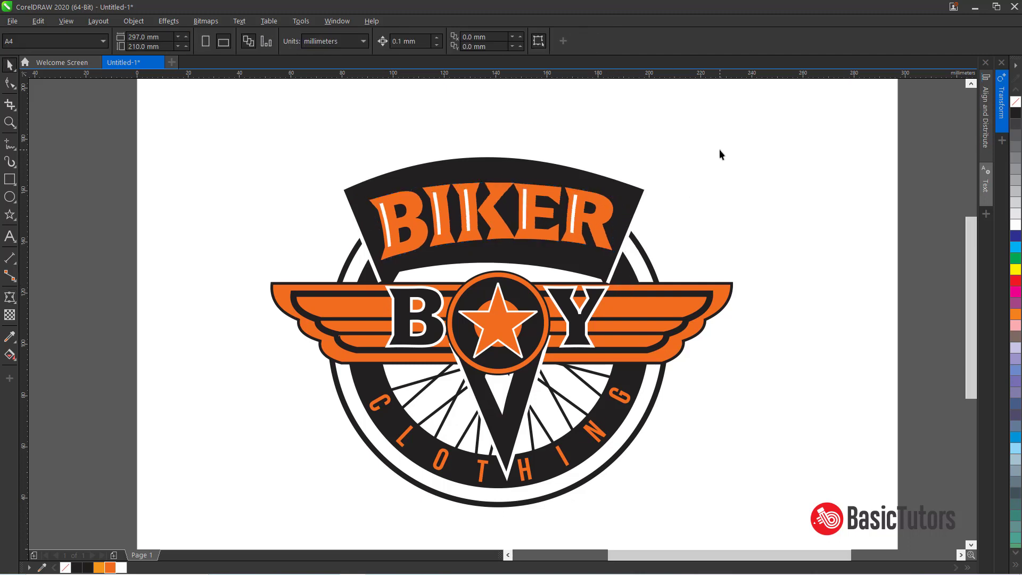
# - Reshape the black banner's arched top edge so it peaks slightly lower and closer to the center
pyautogui.press('F10')
pyautogui.click(487, 162)
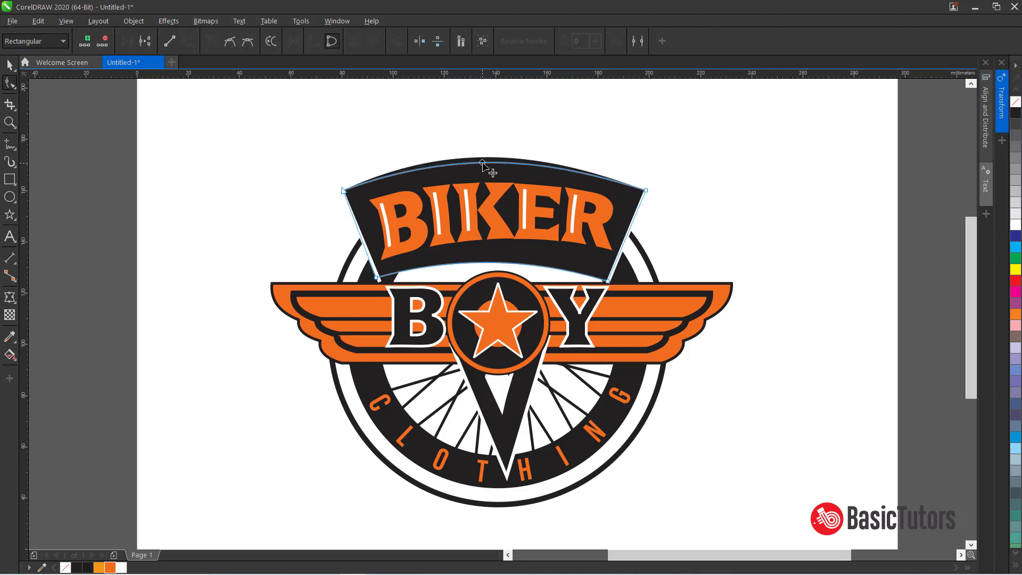
pyautogui.click(701, 190)
pyautogui.press('space')
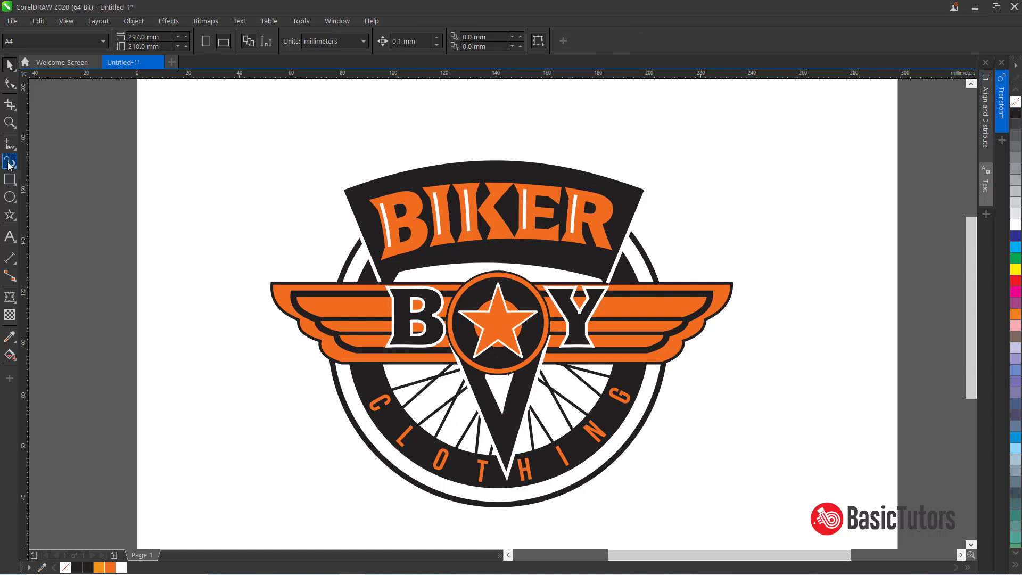
# - Add the text BORN above the banner and set its font to Bebas Neue Bold
pyautogui.click(10, 236)
pyautogui.click(396, 145)
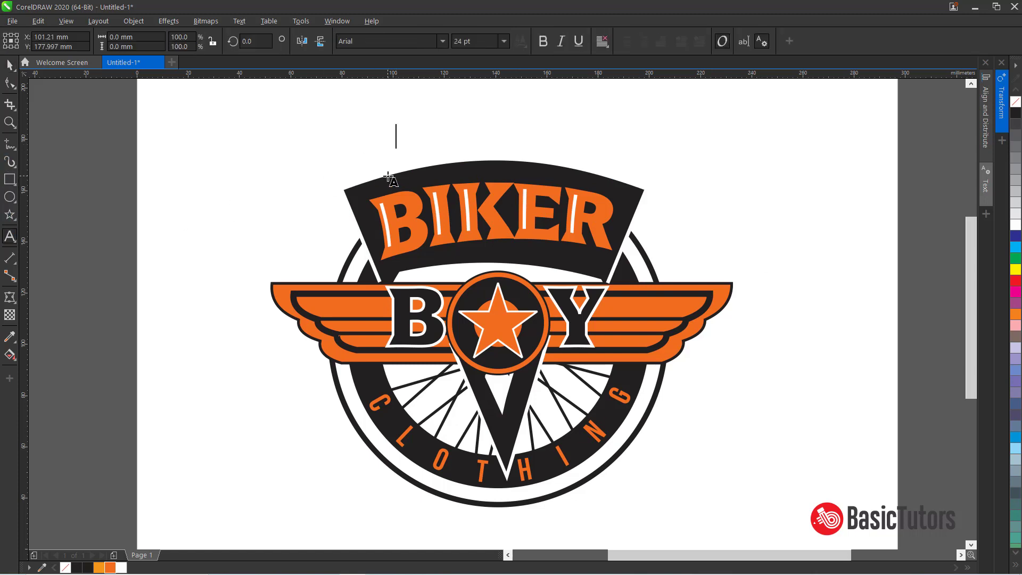
pyautogui.write('BORN')
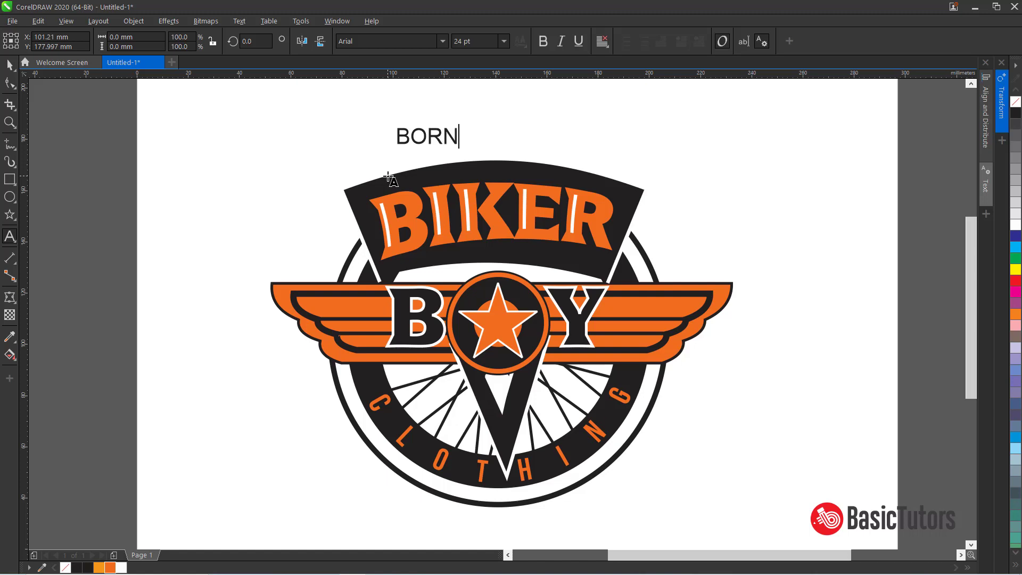
pyautogui.hotkey('ctrl', 'space')
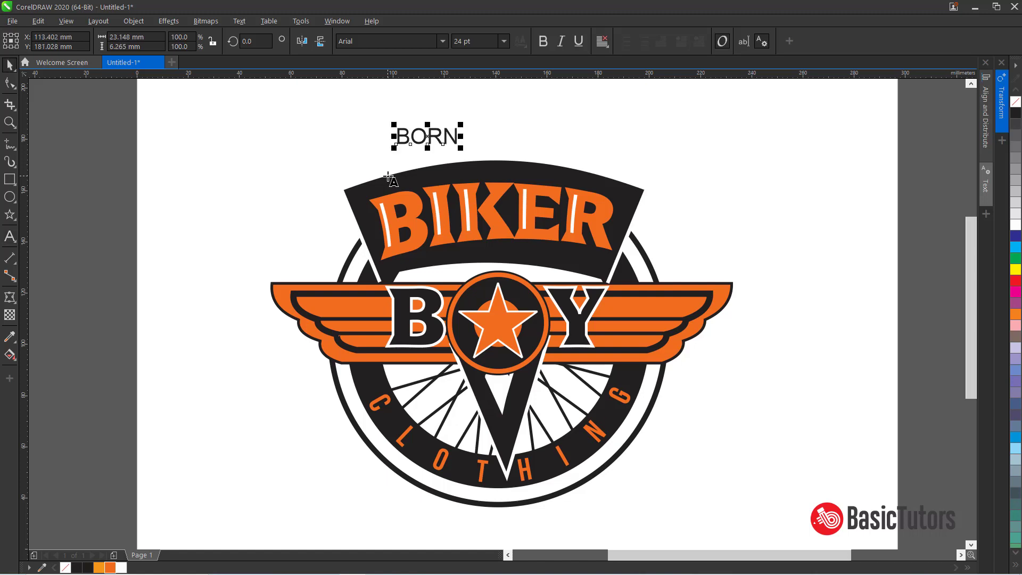
pyautogui.click(376, 41)
pyautogui.write('Bebas')
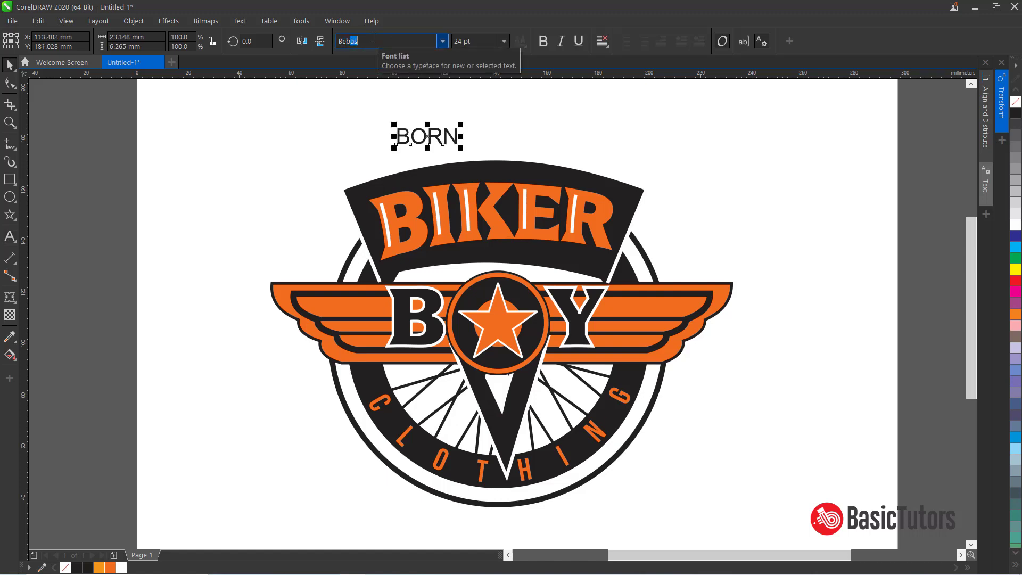
pyautogui.click(443, 41)
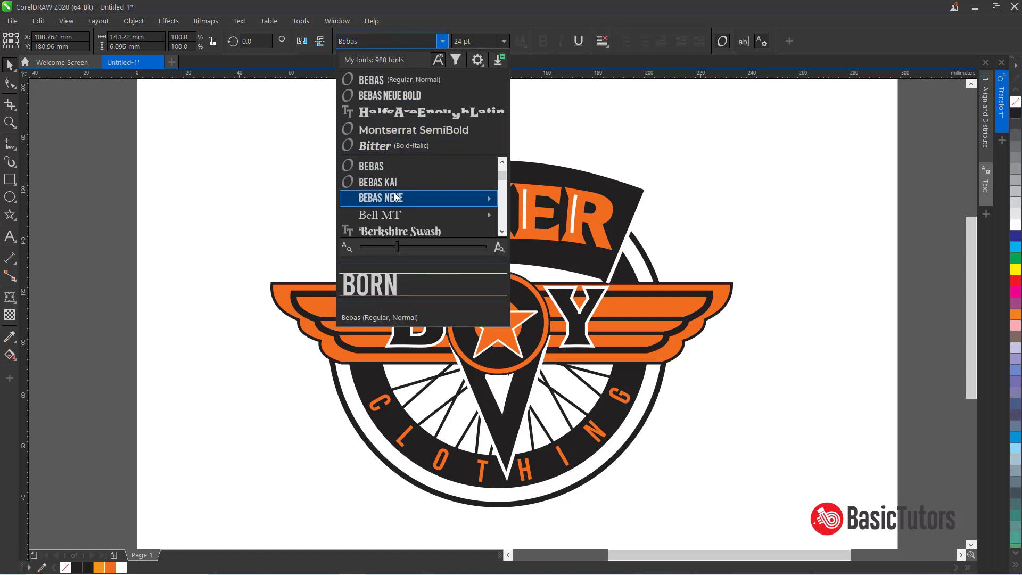
pyautogui.click(409, 94)
# - Space and tilt BORN along the banner's arch, and lower the BORN TO RIDE line slightly toward the banner
pyautogui.moveTo(436, 149)
pyautogui.mouseDown()
pyautogui.moveTo(452, 149)
pyautogui.moveTo(420, 143)
pyautogui.mouseUp()
pyautogui.press('F10')
pyautogui.press('space')
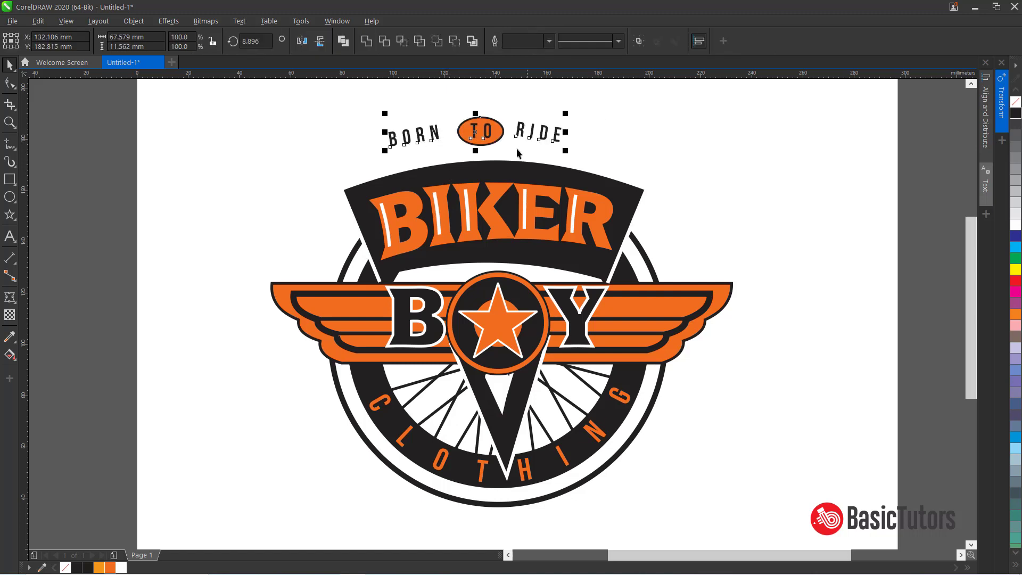
pyautogui.moveTo(475, 133); pyautogui.dragTo(479, 143)
pyautogui.click(691, 149)
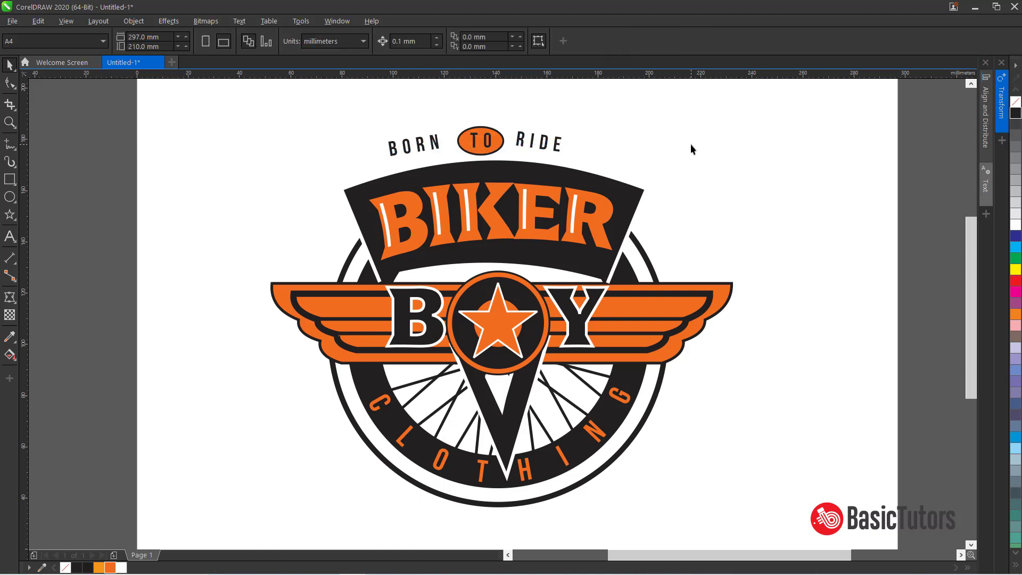
# - Draw an orange dot about 2.7 mm across just before BORN and remove its outline
pyautogui.click(9, 197)
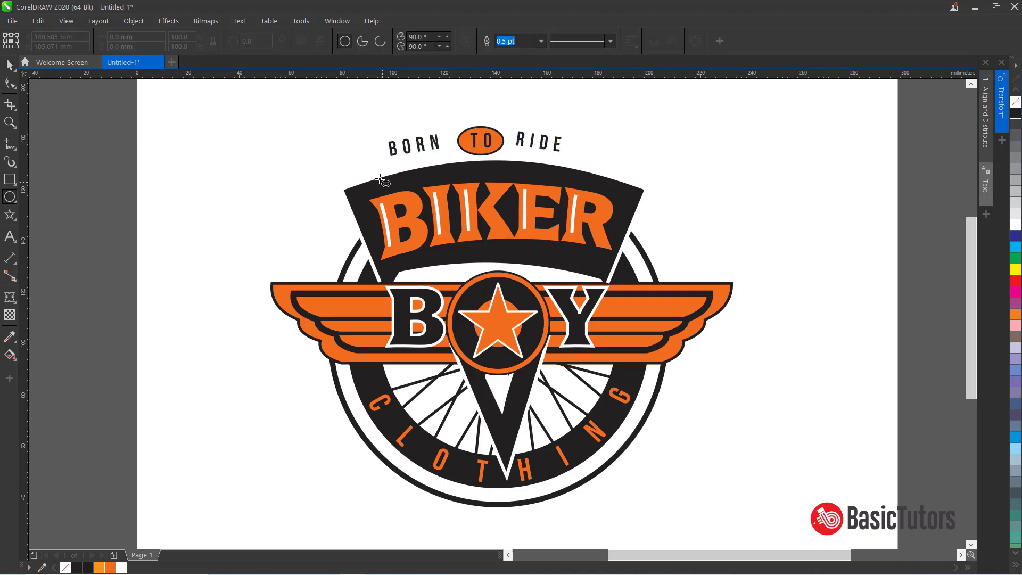
pyautogui.moveTo(375, 154); pyautogui.dragTo(378, 158)
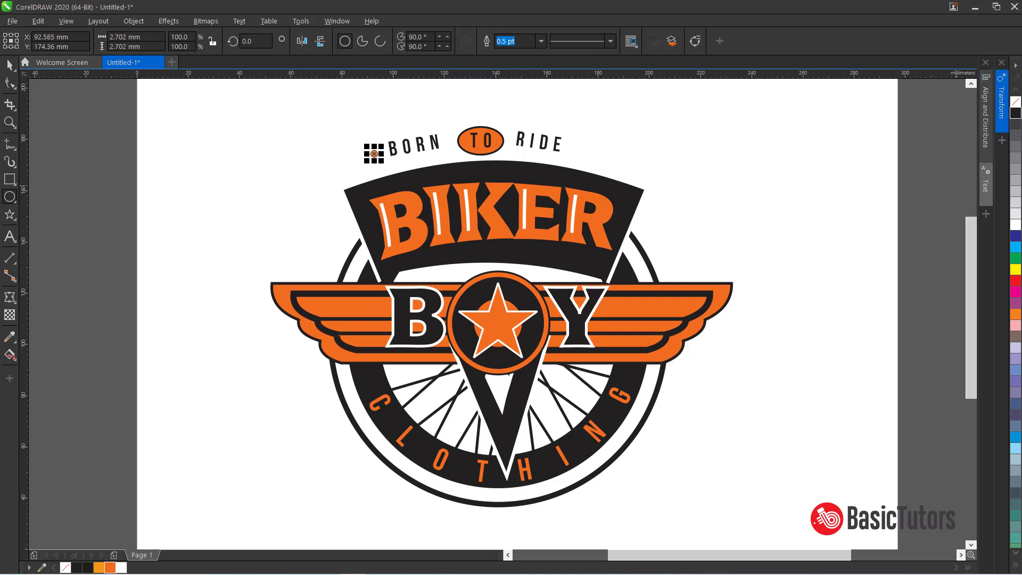
pyautogui.rightClick(1016, 101)
pyautogui.click(9, 66)
pyautogui.click(152, 150)
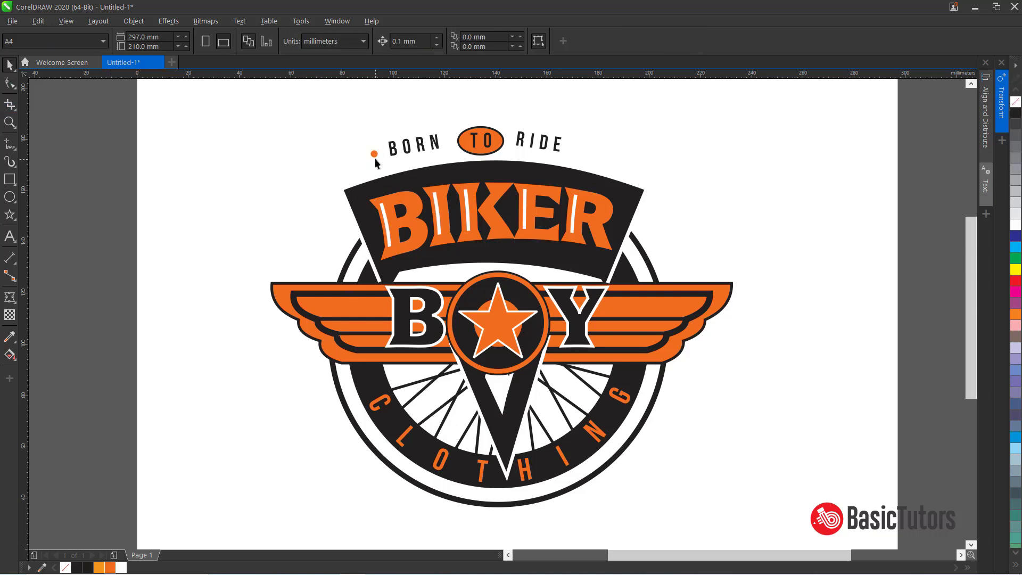
# - Place a copy of the orange dot just after RIDE
pyautogui.click(375, 154)
pyautogui.moveTo(375, 155); pyautogui.dragTo(576, 149)
pyautogui.click(749, 266)
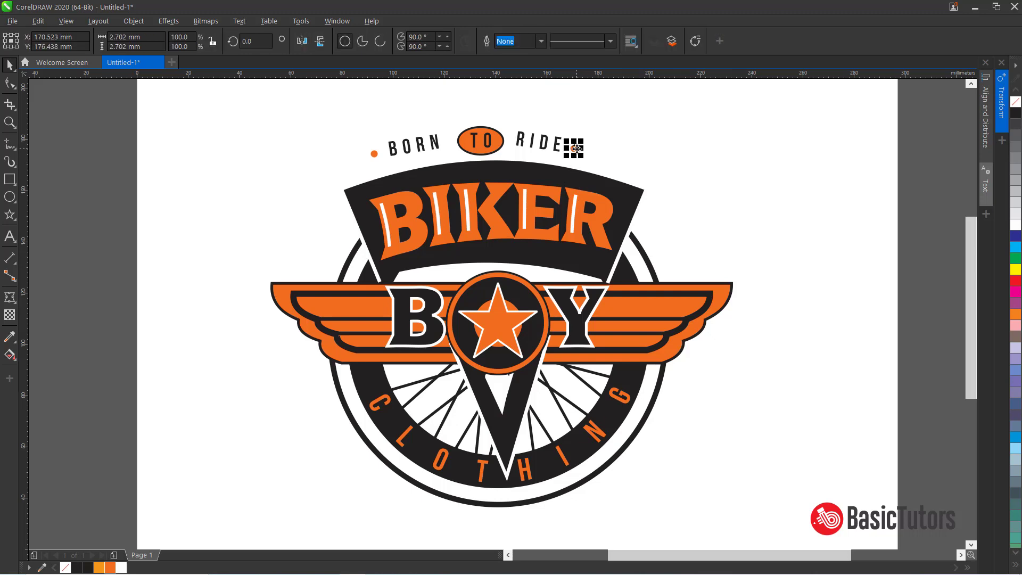
pyautogui.click(655, 165)
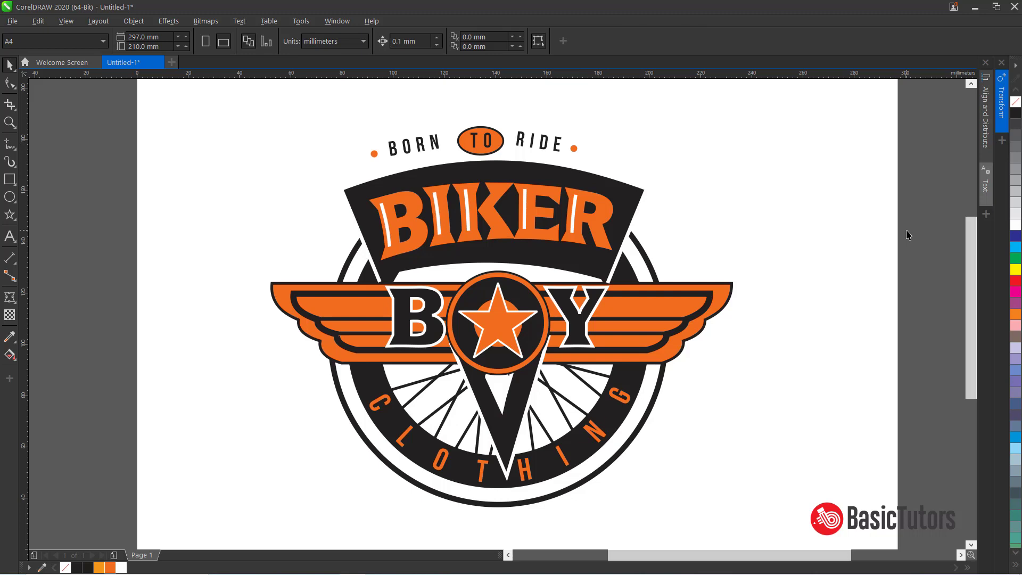